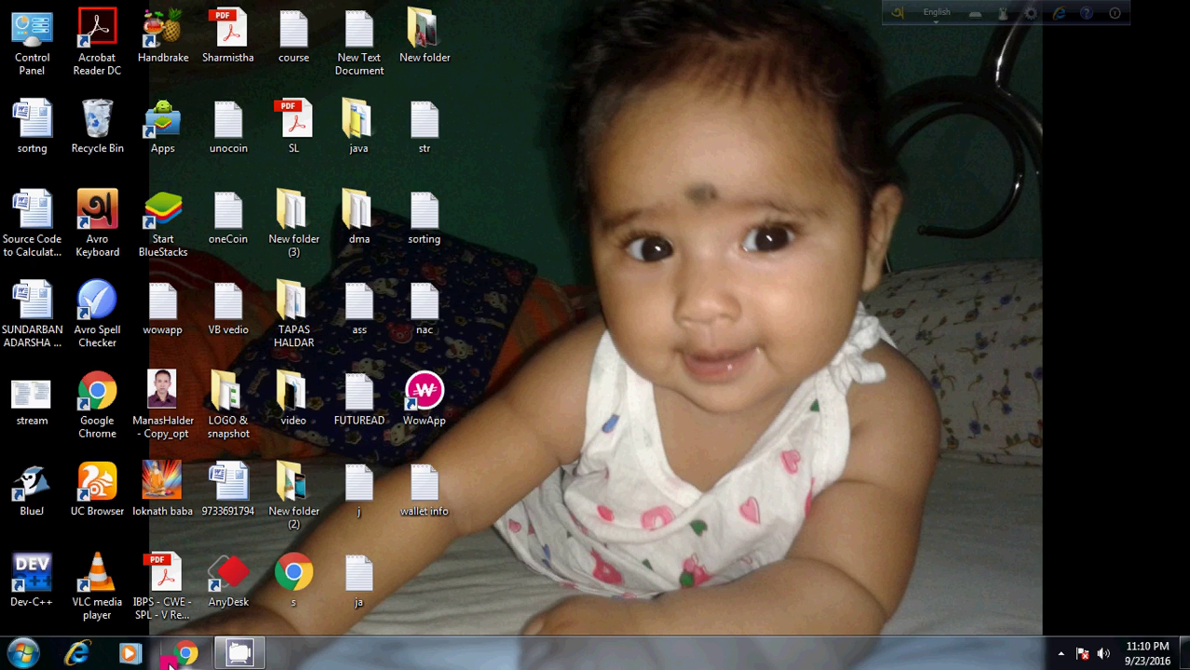
# Open a blank Notepad document and shift its window closer to the desktop icons
pyautogui.click(13, 661)
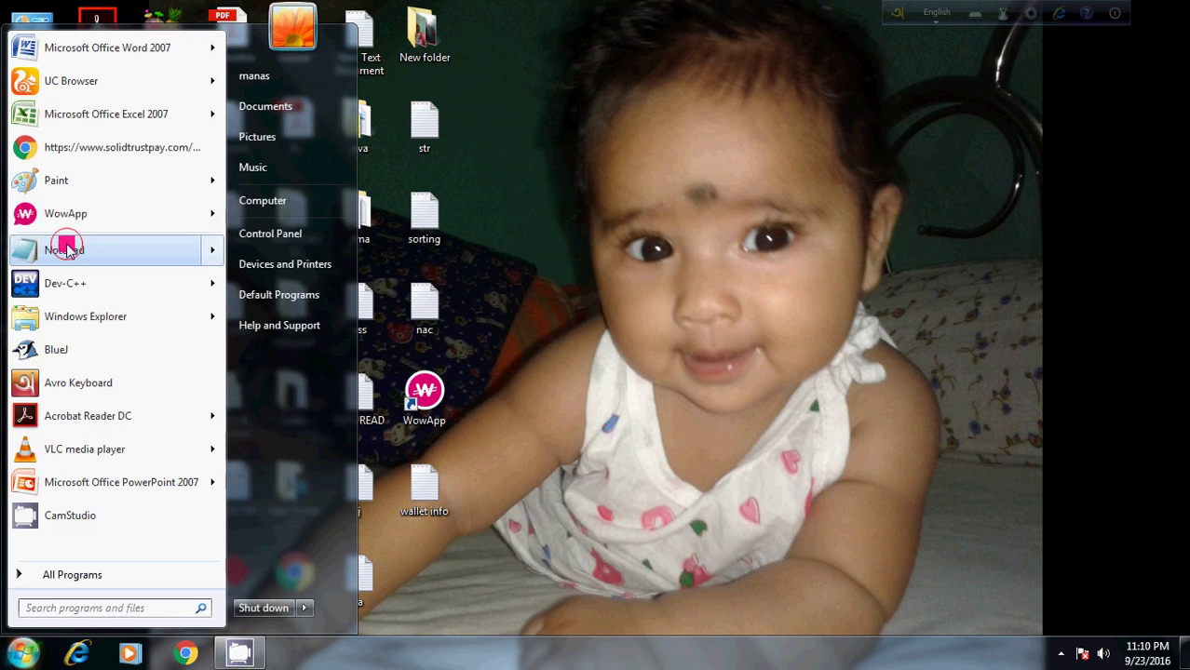
pyautogui.click(67, 250)
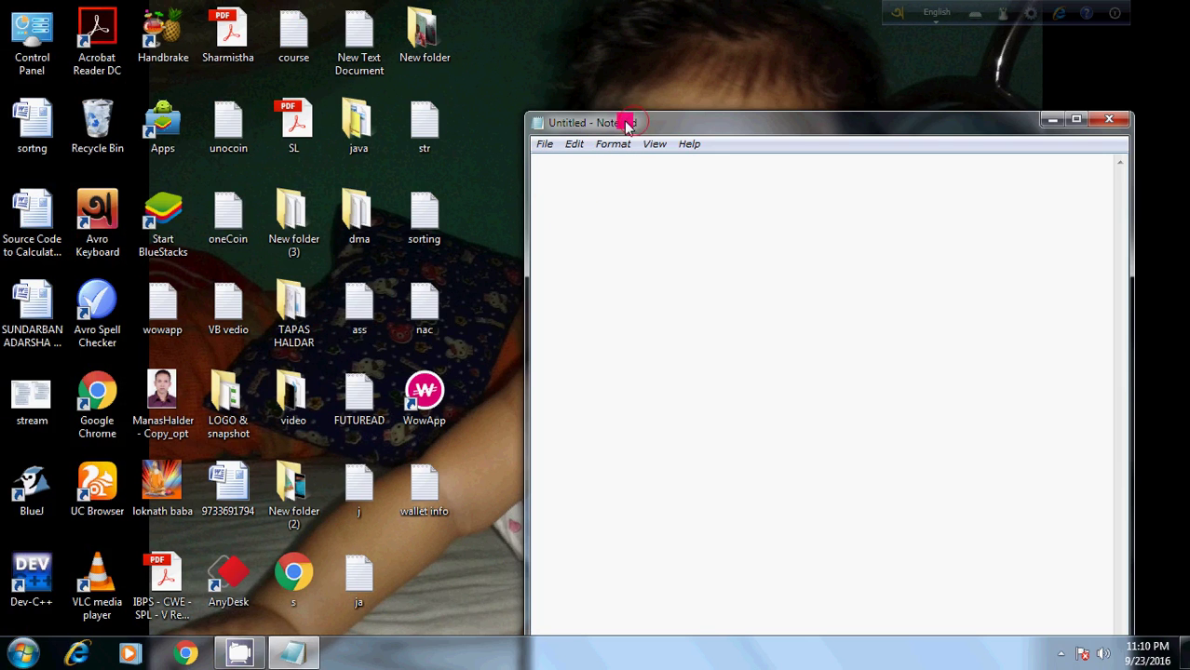
pyautogui.moveTo(630, 121); pyautogui.dragTo(541, 110)
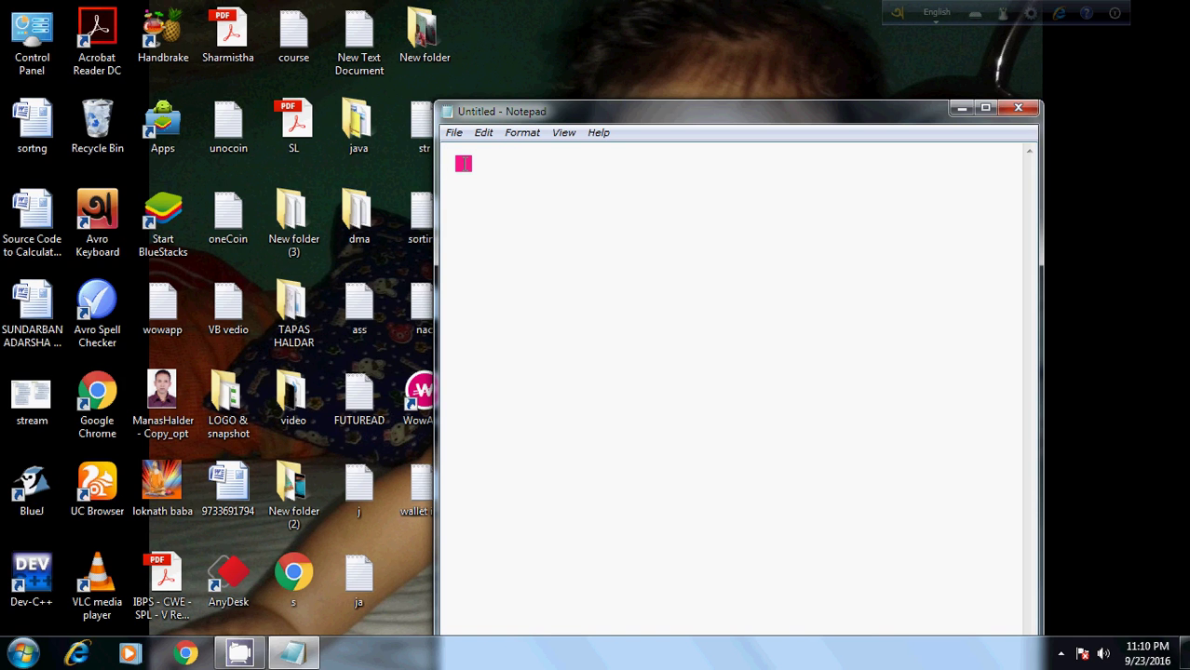
# Write the heading "How to configure IIS server & run ASP classic programming......." in the blank document
pyautogui.write('How to c')
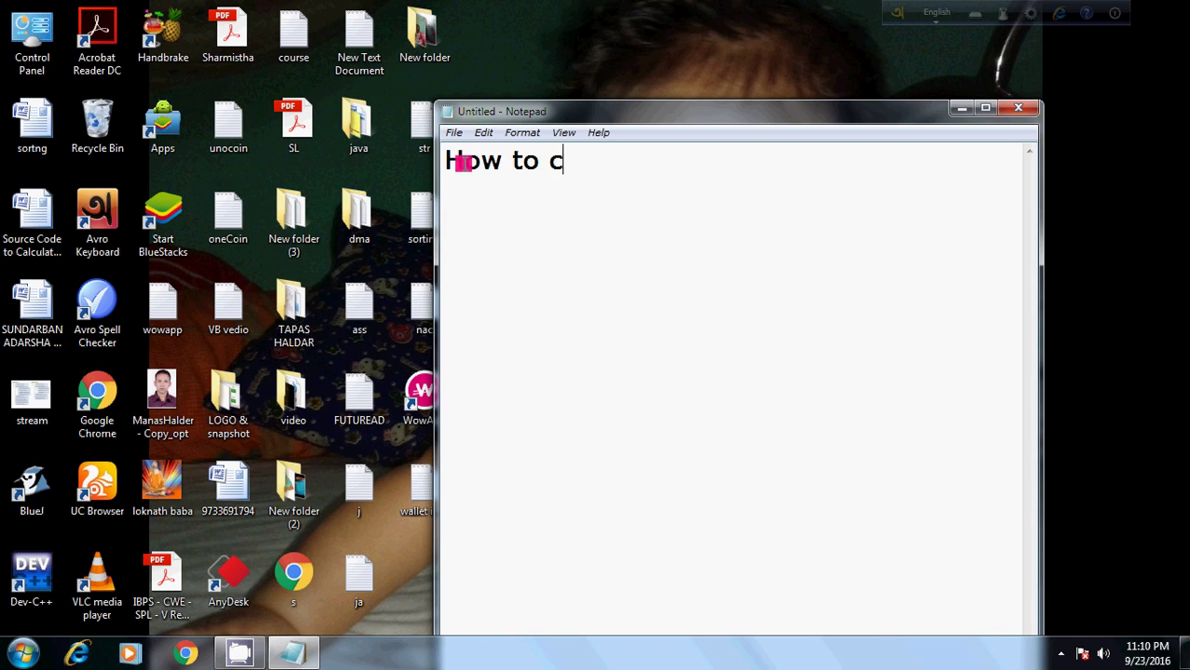
pyautogui.write('onfigure')
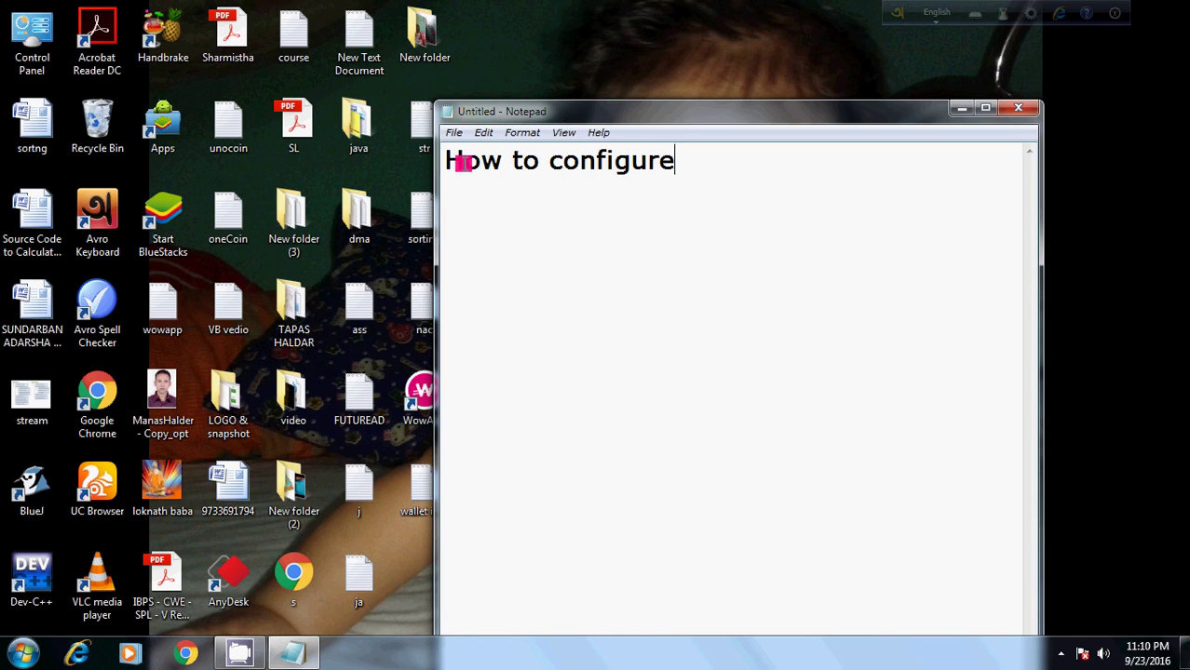
pyautogui.write(' IIS server')
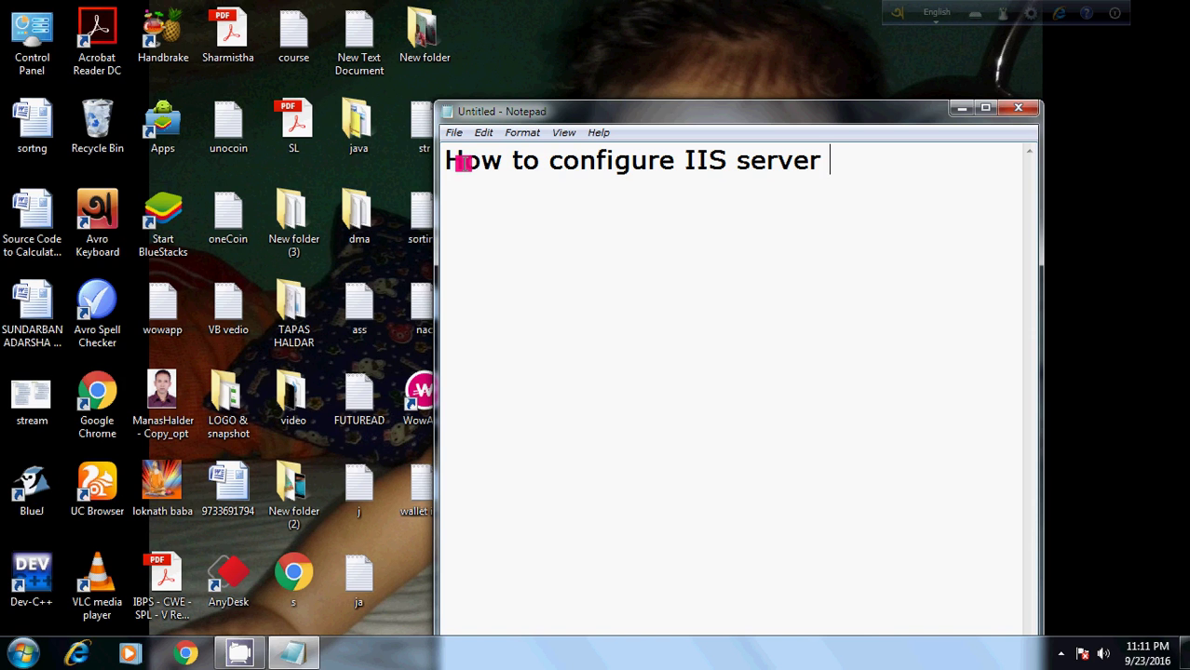
pyautogui.write(' & run ')
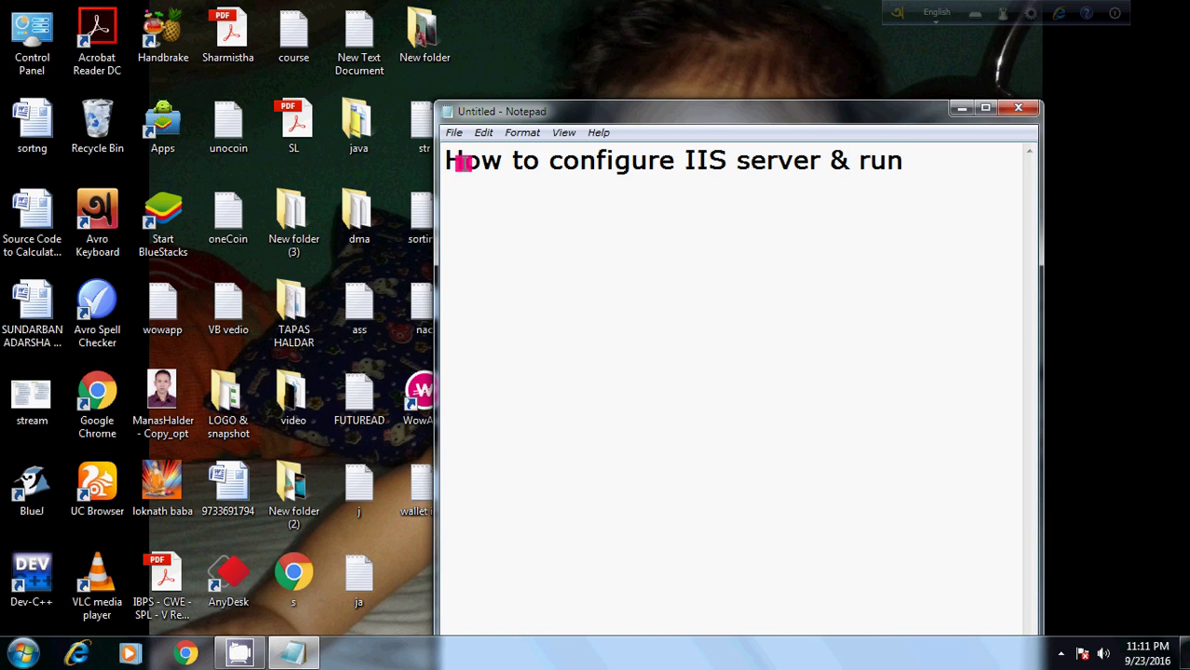
pyautogui.write('ASP')
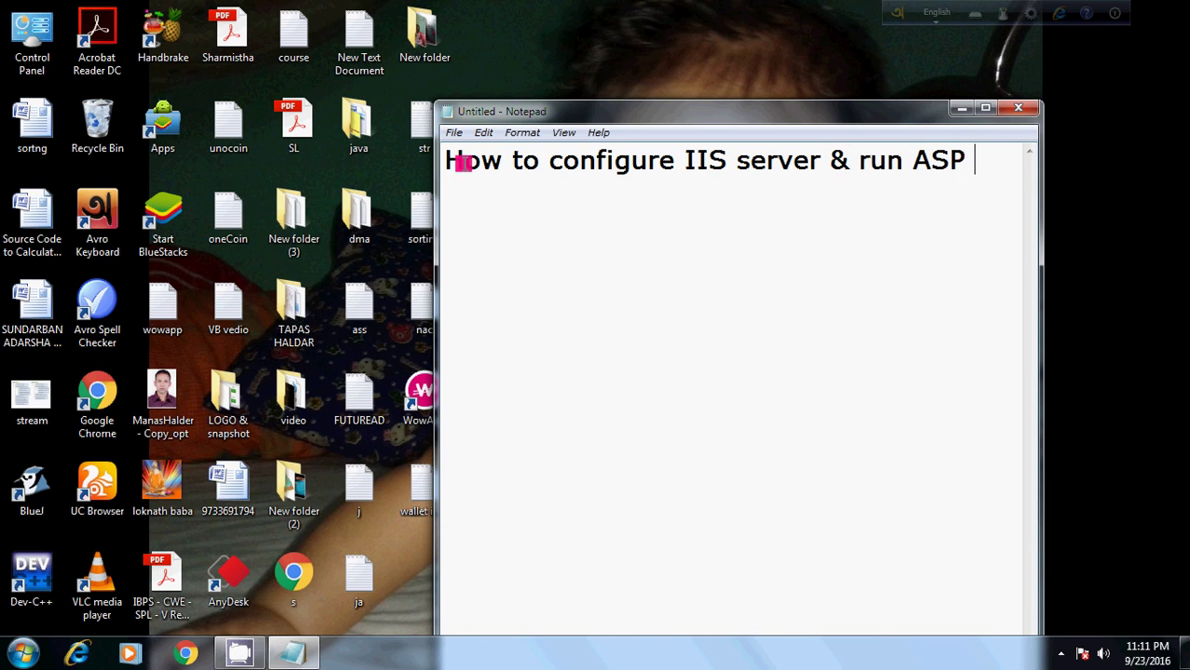
pyautogui.write(' classic p')
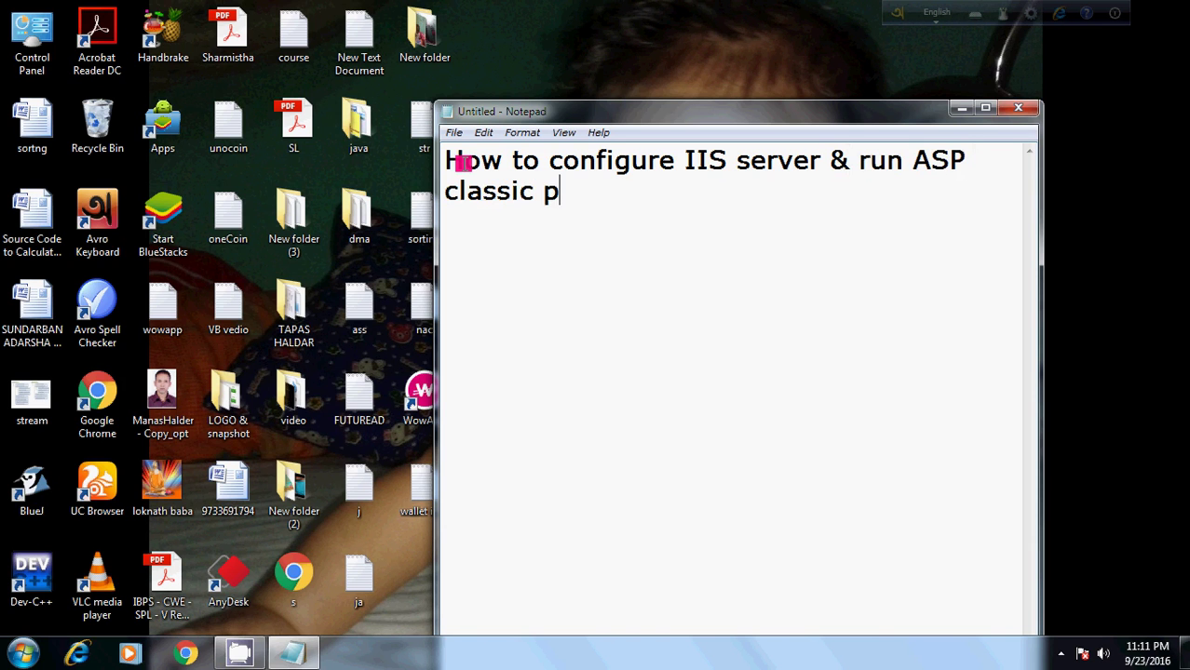
pyautogui.write('roggramm')
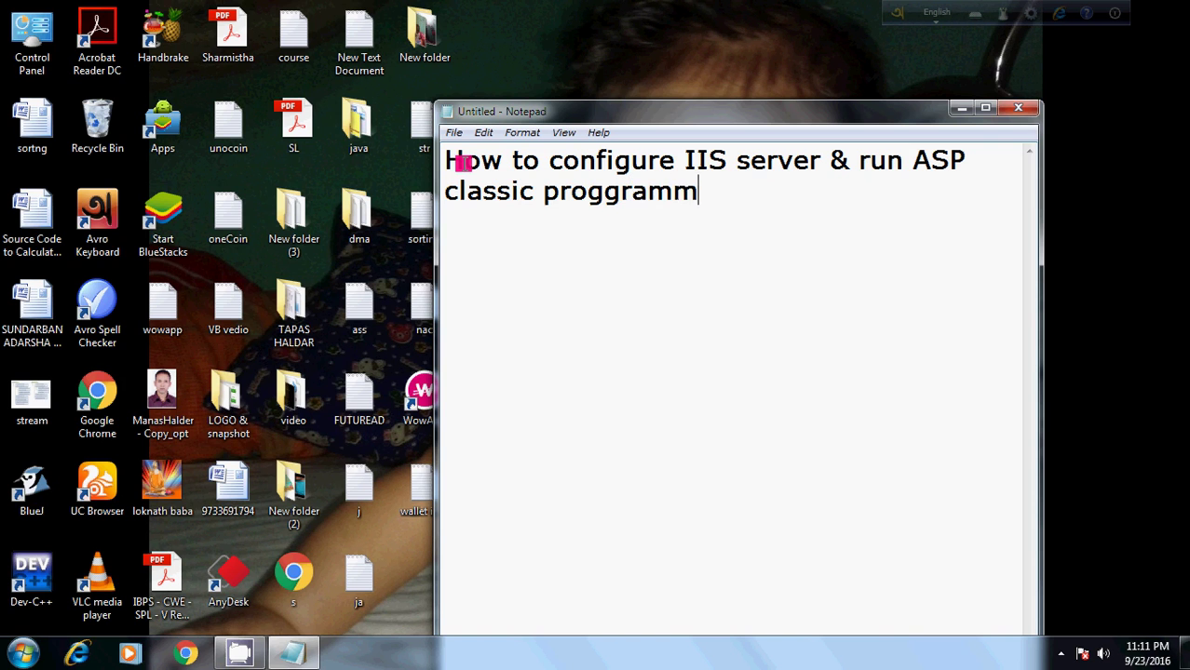
pyautogui.write('ing')
pyautogui.press('BackSpace')
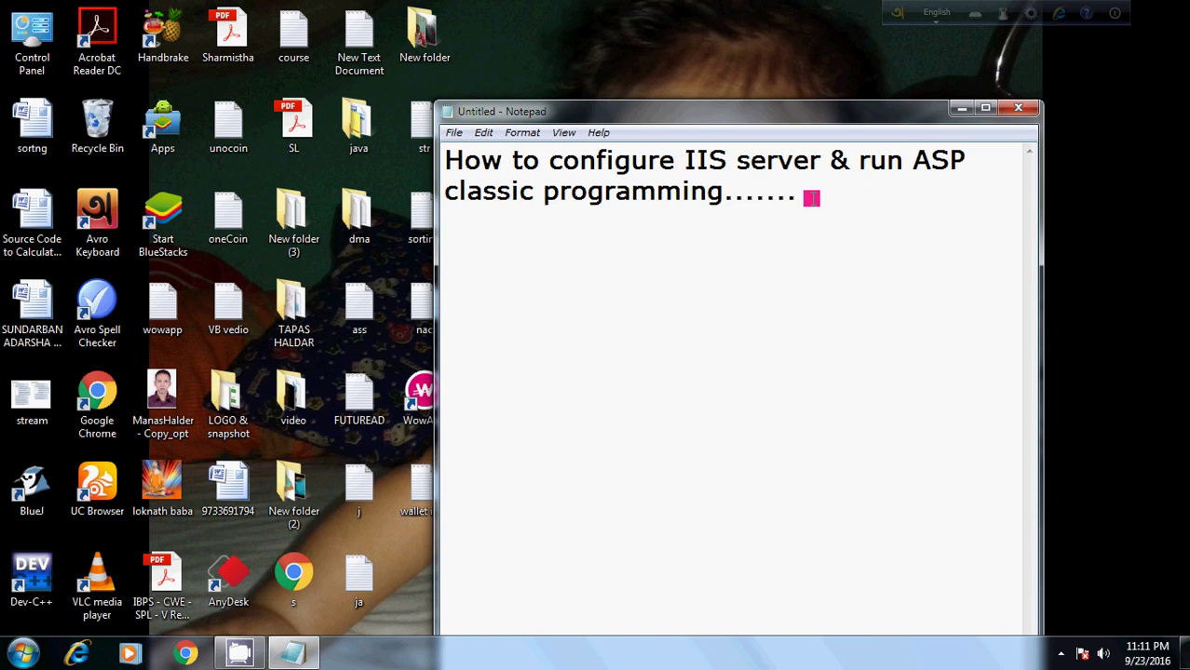
# Add the line "Vocational Syllabus" below the heading, separated from it by a blank line
pyautogui.press('Return')
pyautogui.press('Return')
pyautogui.write('Voaca')
pyautogui.press('BackSpace')
pyautogui.press('BackSpace')
pyautogui.press('BackSpace')
pyautogui.write('cational ')
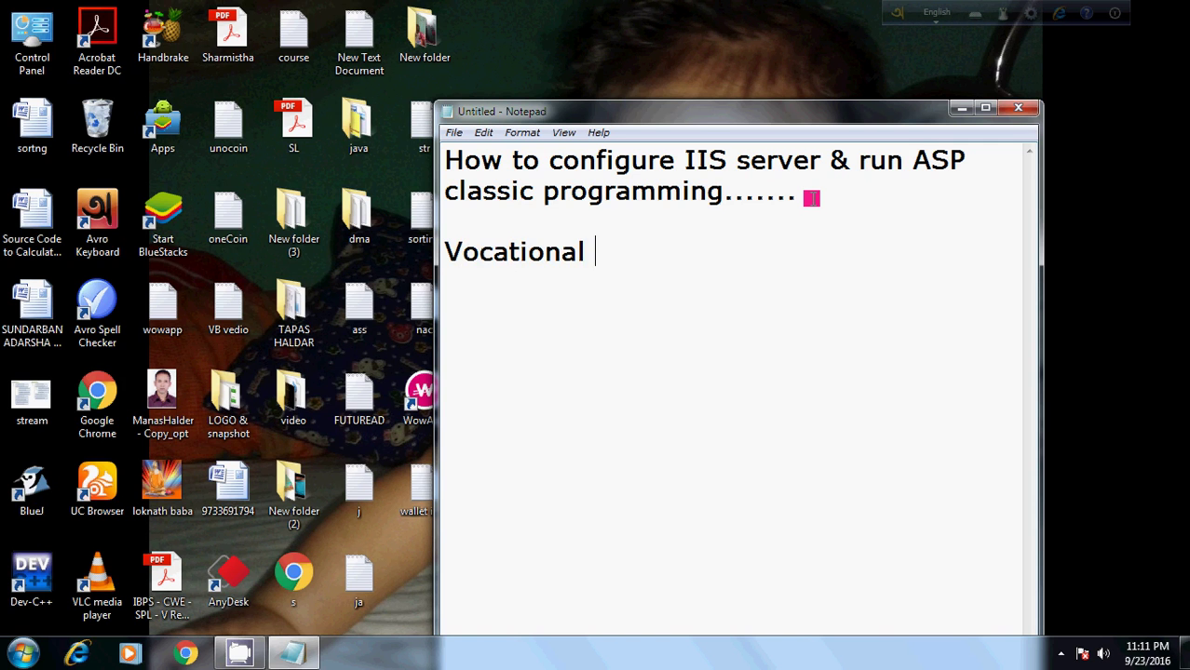
pyautogui.write('Syllabus  ')
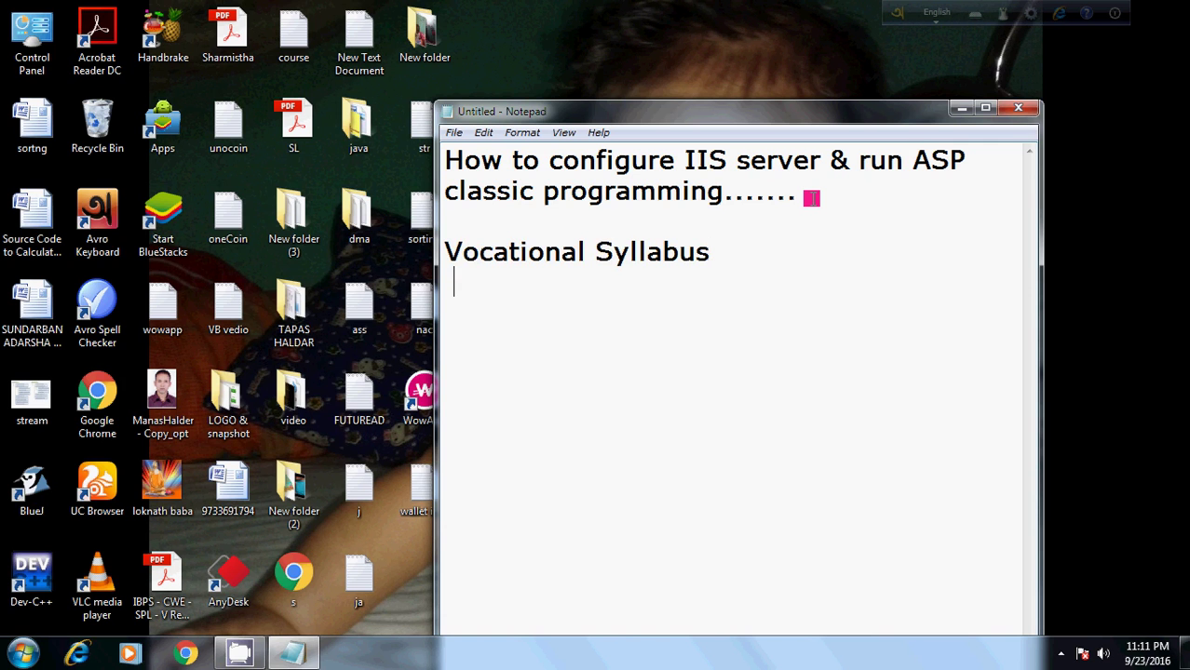
# Write "HTML & ASP programmming" under "Vocational Syllabus" and insert a blank line between the two lines
pyautogui.write('HTML')
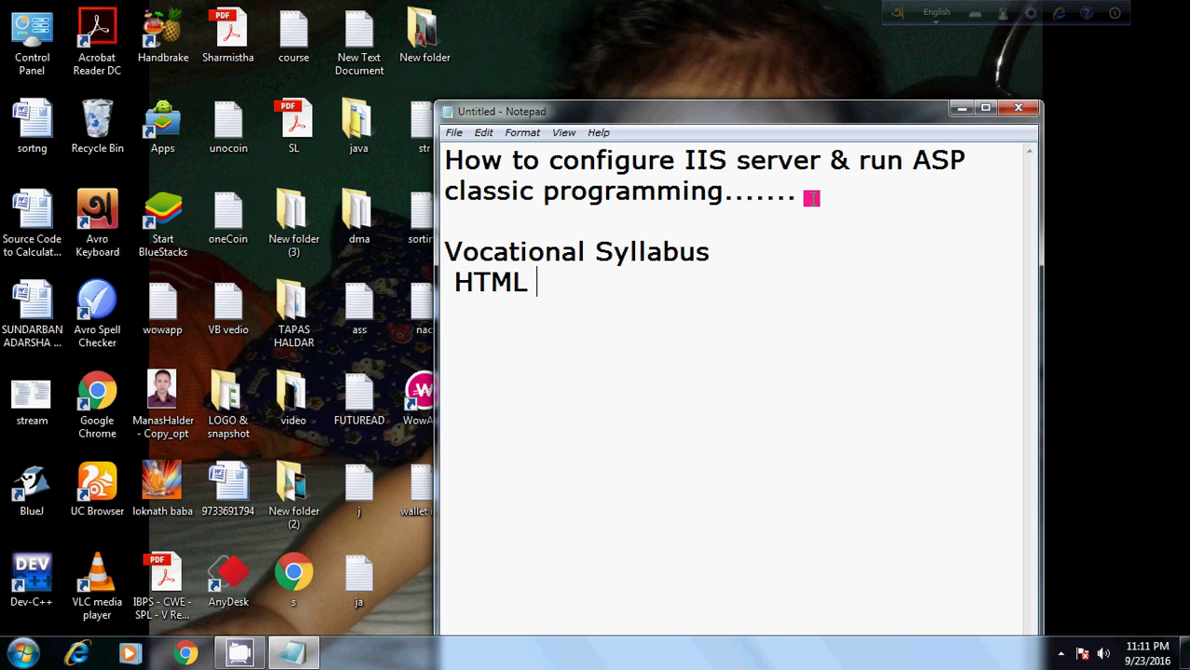
pyautogui.write(' & ASP')
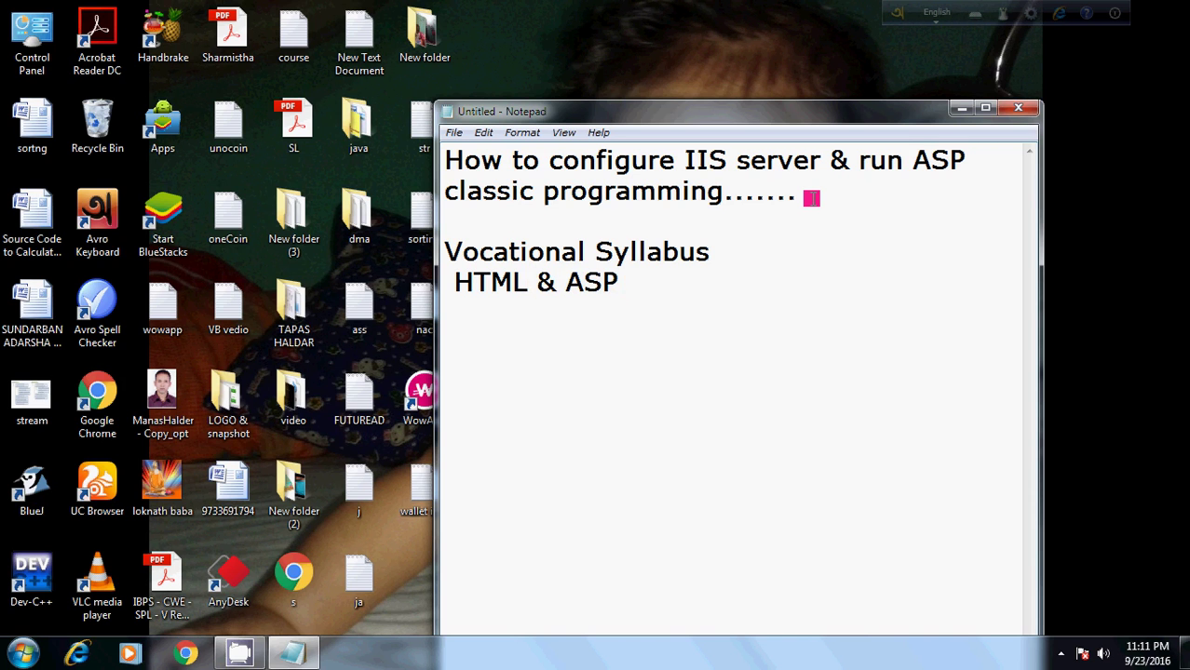
pyautogui.write(' progra')
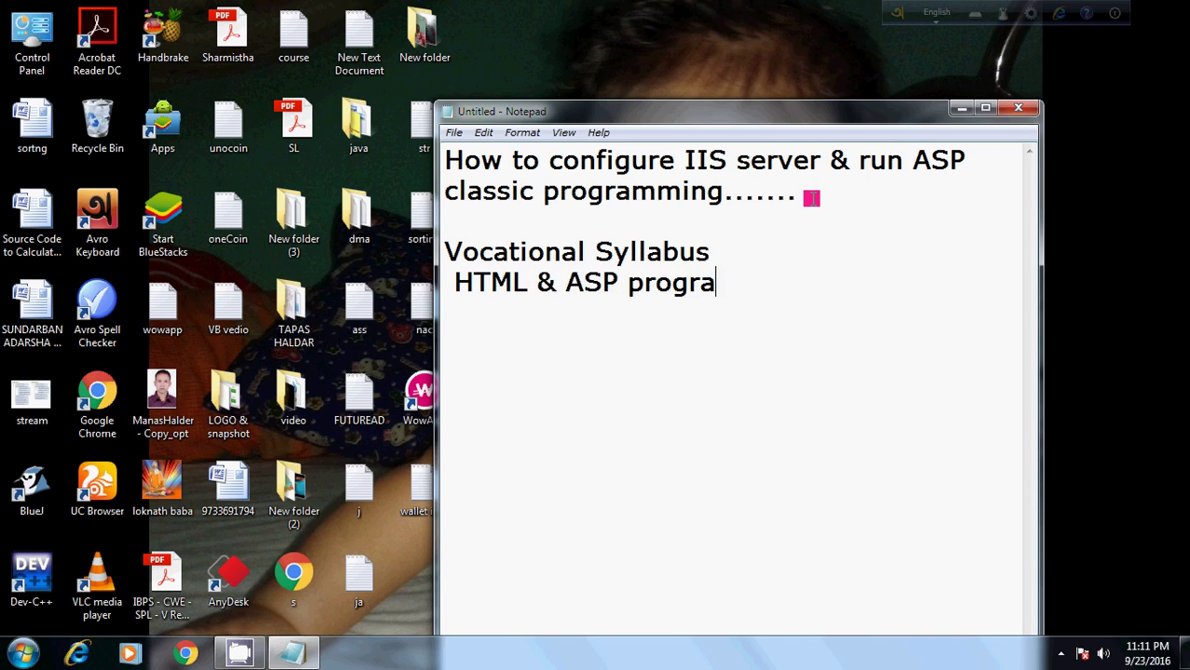
pyautogui.write('mmming')
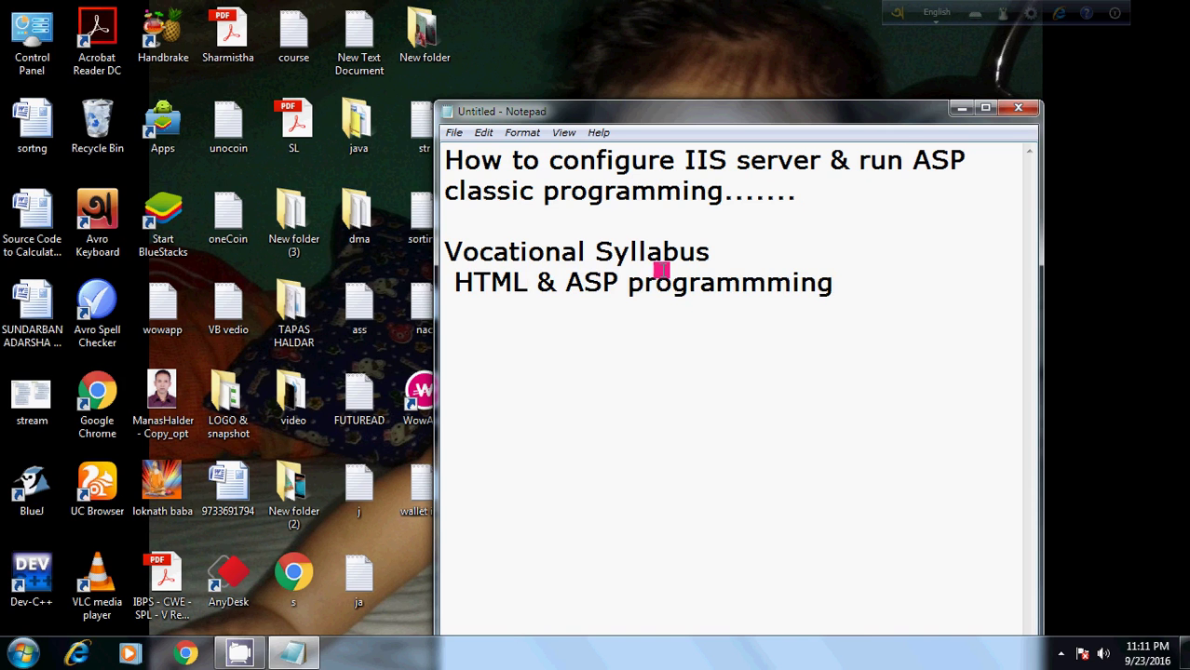
pyautogui.click(747, 252)
pyautogui.press('Return')
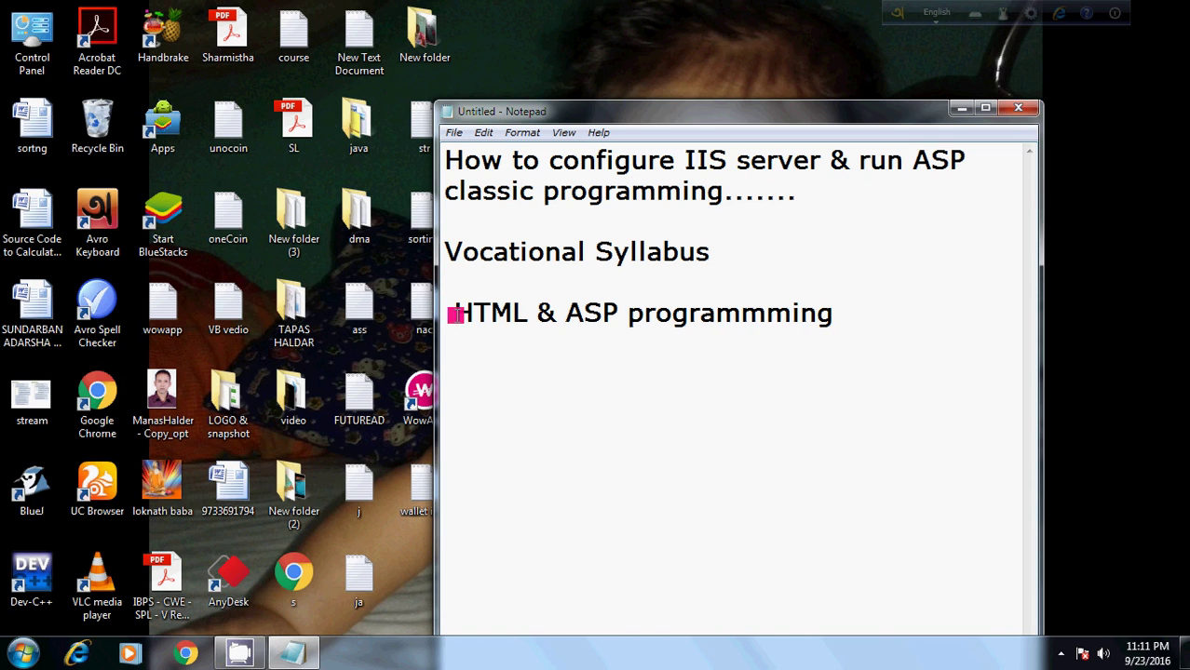
# Append "(VP2)" to the end of the "HTML & ASP programmming" line
pyautogui.moveTo(454, 314); pyautogui.dragTo(849, 318)
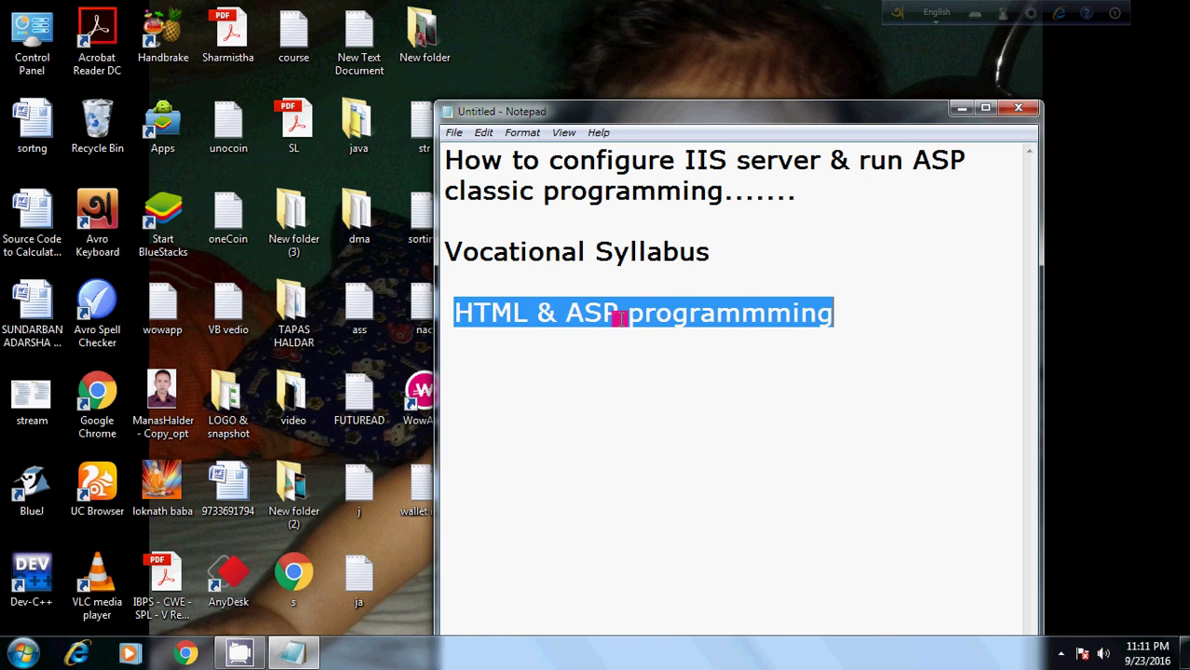
pyautogui.click(833, 308)
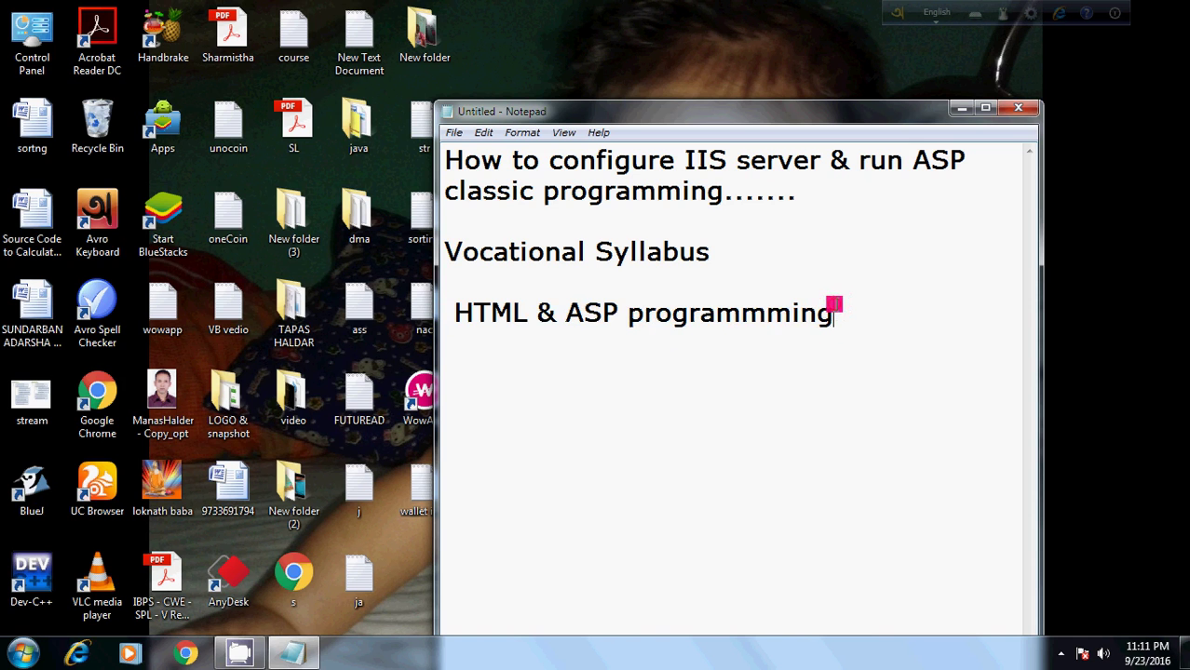
pyautogui.click(834, 306)
pyautogui.write('(Vp2')
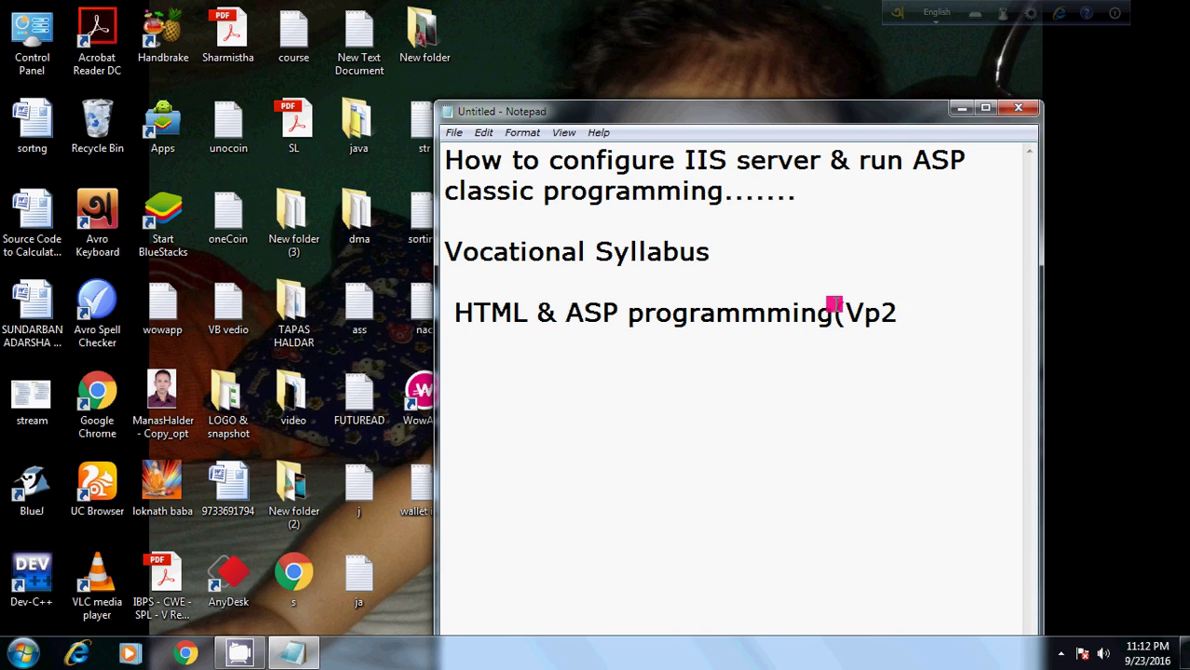
pyautogui.click(880, 313)
pyautogui.press('BackSpace')
pyautogui.write('P')
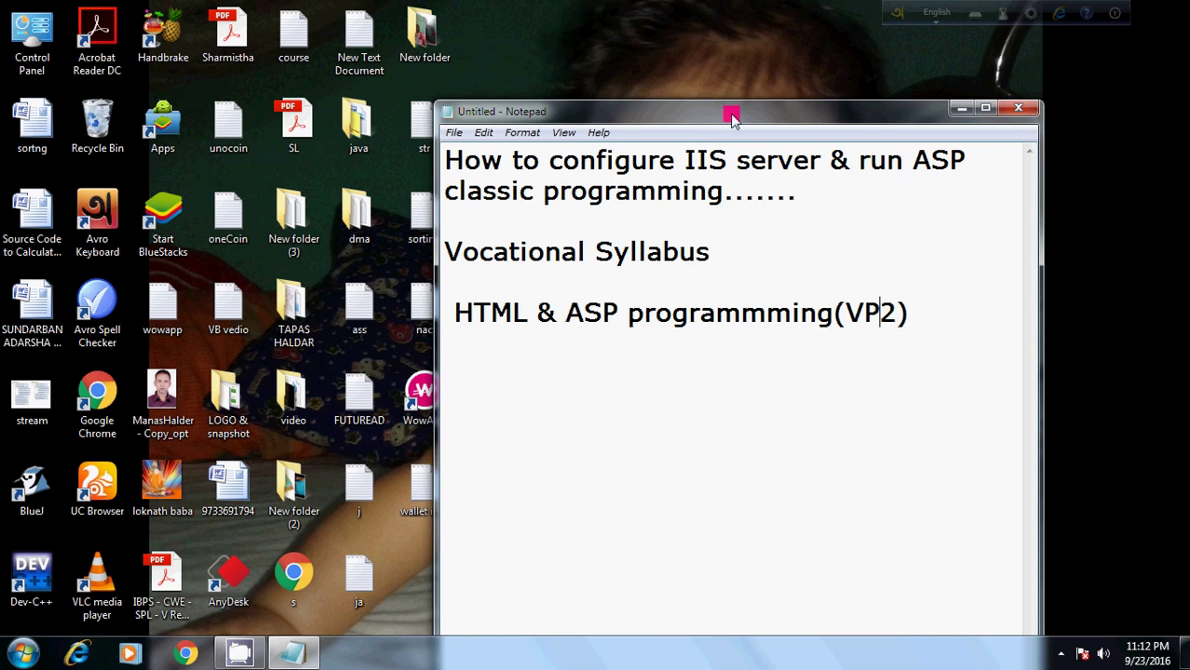
# Move the Notepad window higher and add "requirement" and, after a blank line, "windows 7" under the VP2 line
pyautogui.moveTo(732, 115); pyautogui.dragTo(685, 65)
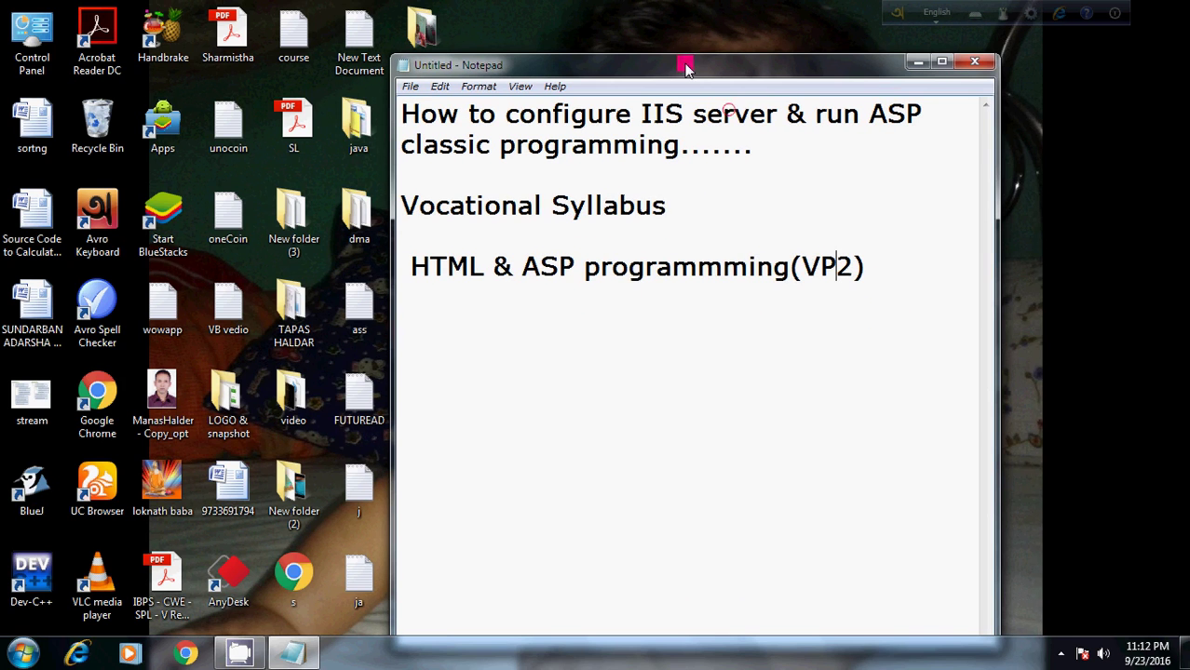
pyautogui.click(883, 272)
pyautogui.press('Return')
pyautogui.write('re')
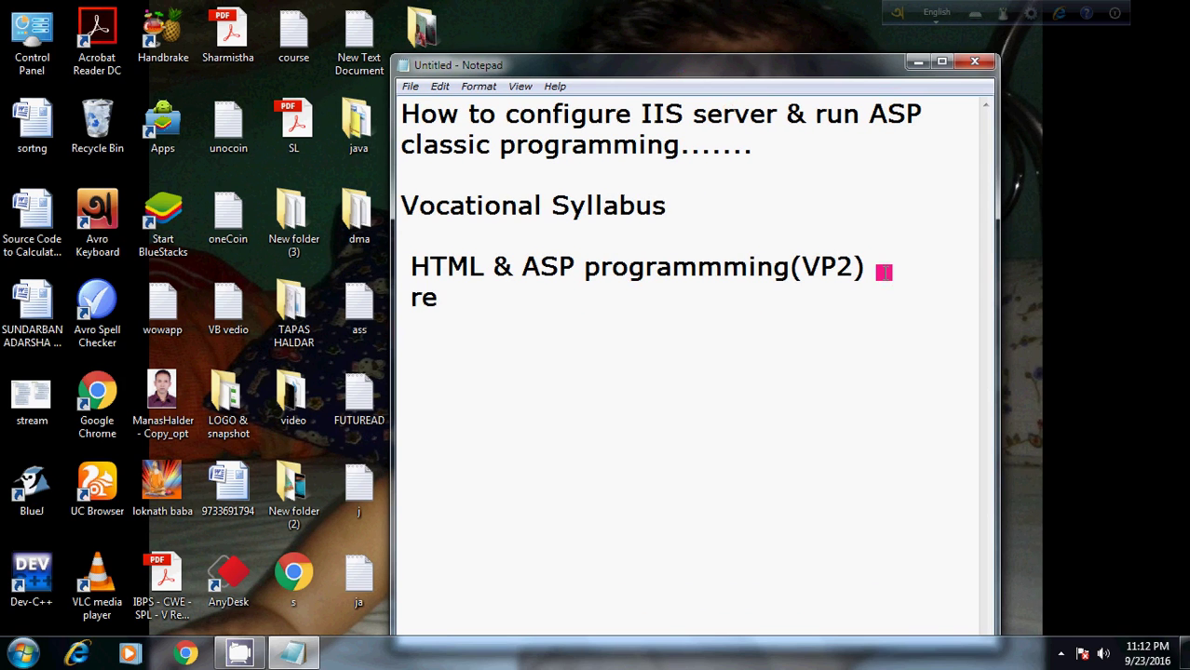
pyautogui.write('quire')
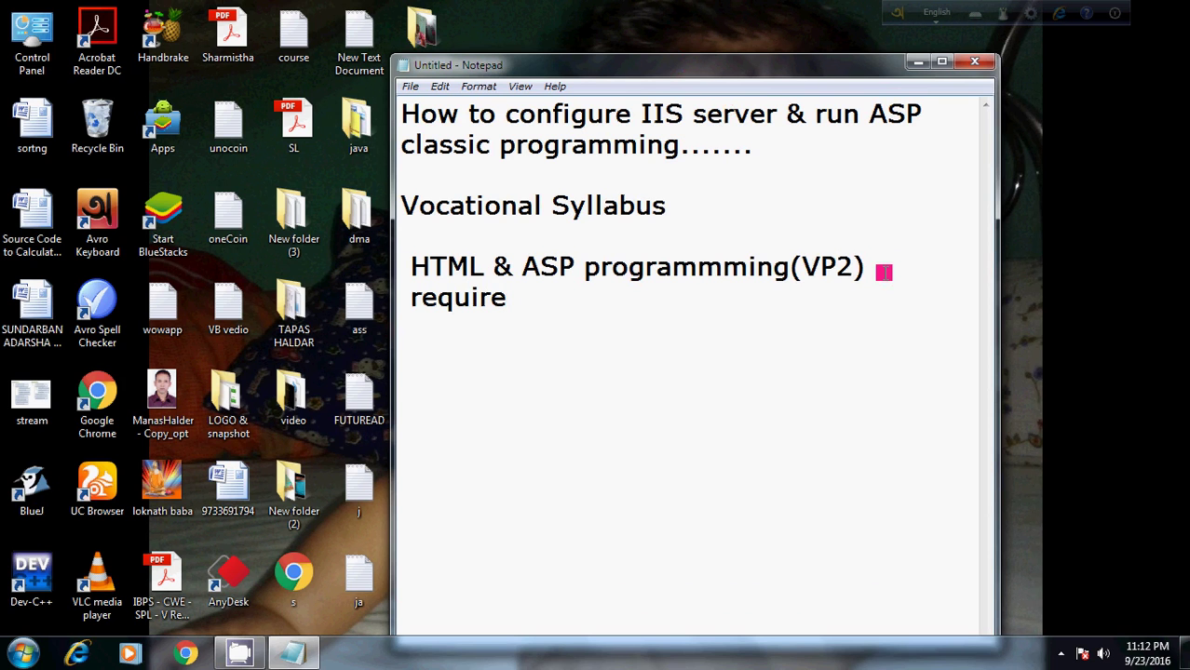
pyautogui.write('ment  ')
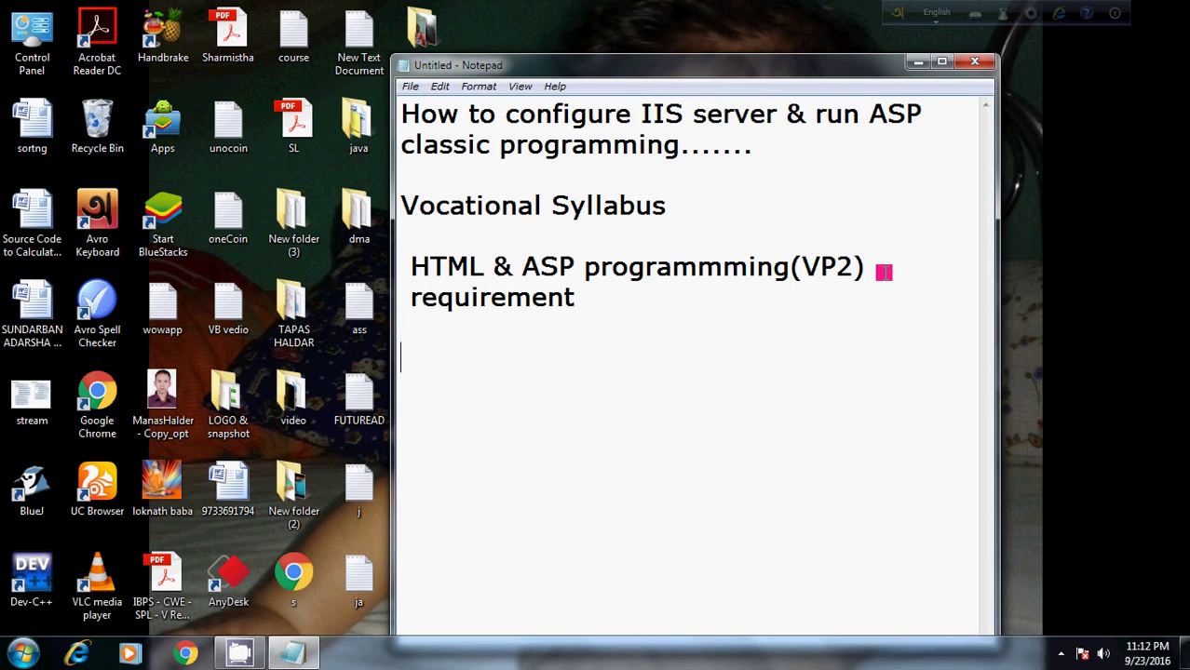
pyautogui.write('window')
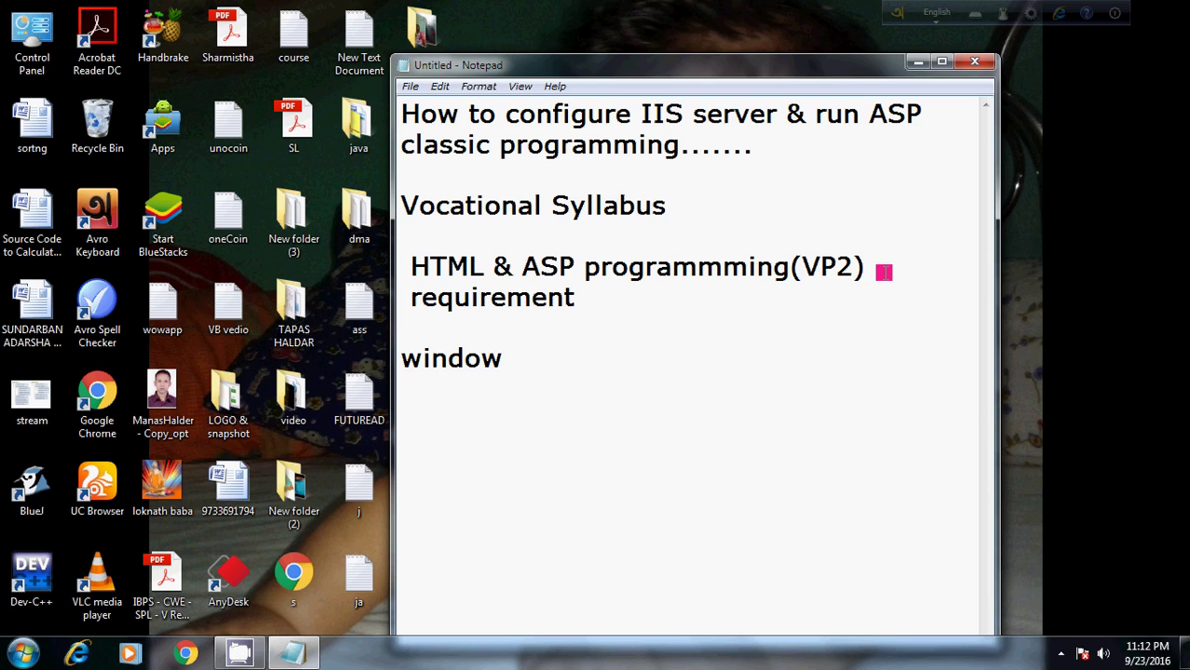
pyautogui.write('s 7')
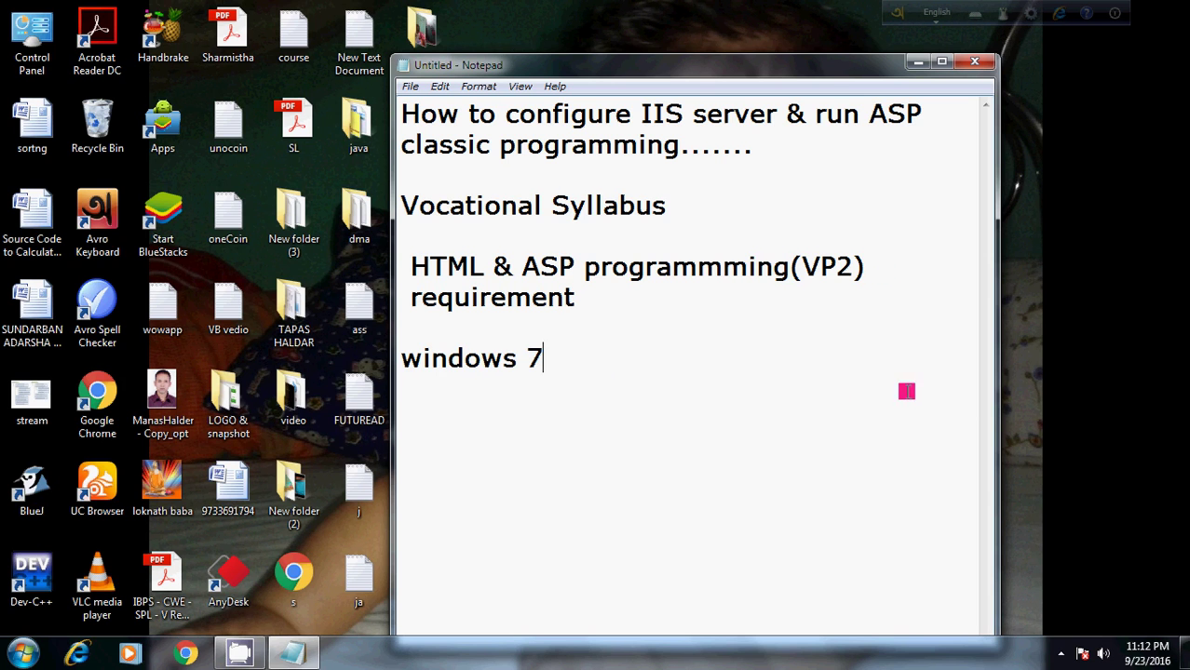
# Highlight "windows 7" for emphasis and indent that line by one space
pyautogui.moveTo(406, 357); pyautogui.dragTo(544, 361)
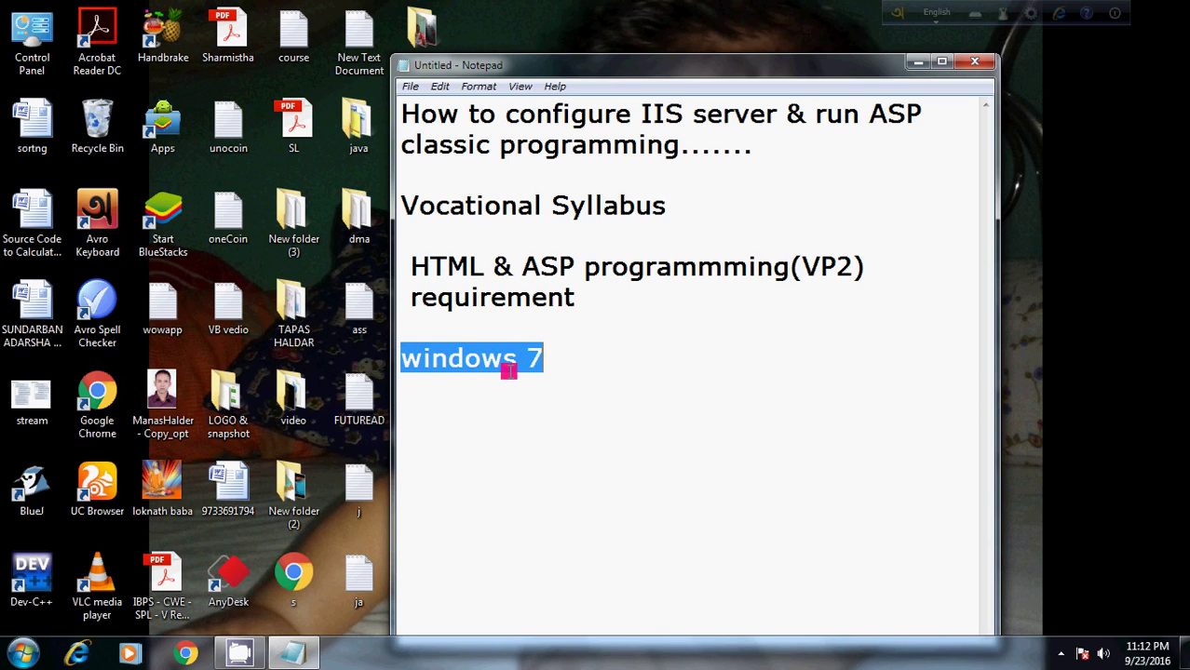
pyautogui.click(543, 357)
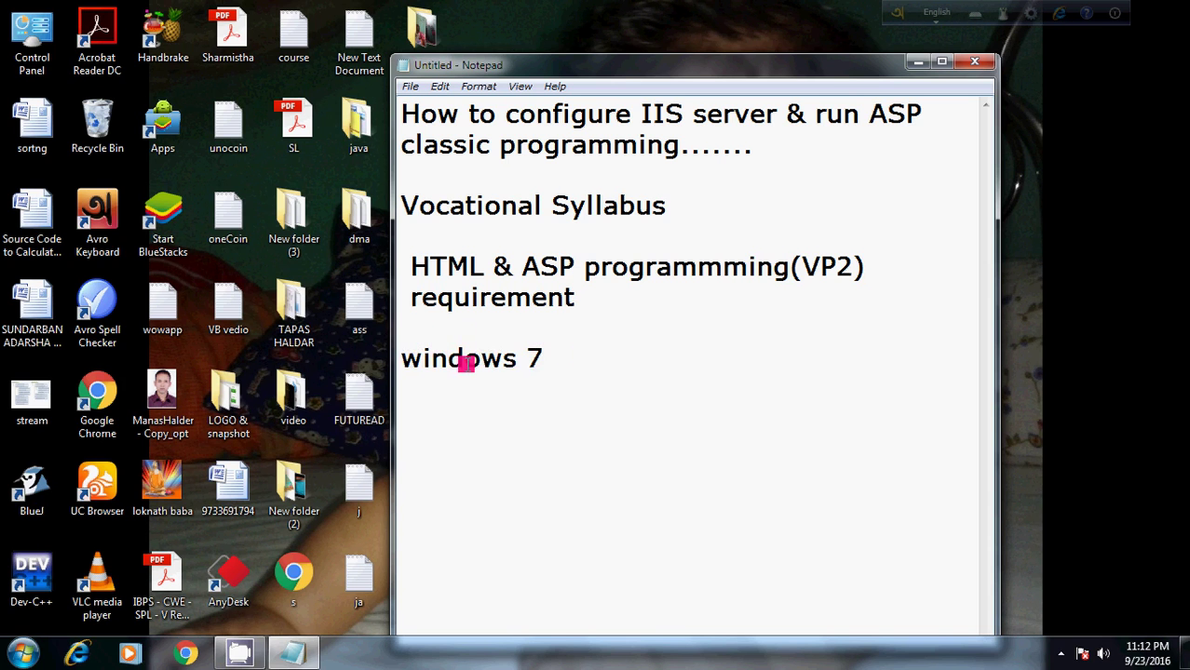
pyautogui.click(402, 360)
pyautogui.moveTo(403, 360); pyautogui.dragTo(541, 360)
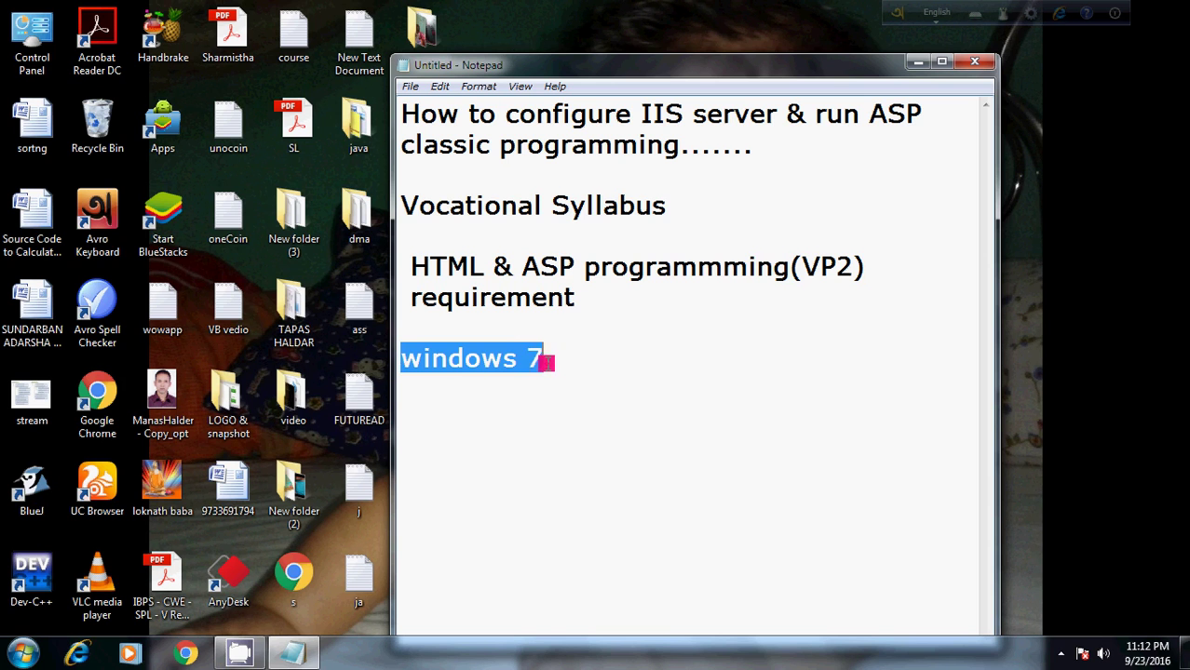
pyautogui.click(406, 361)
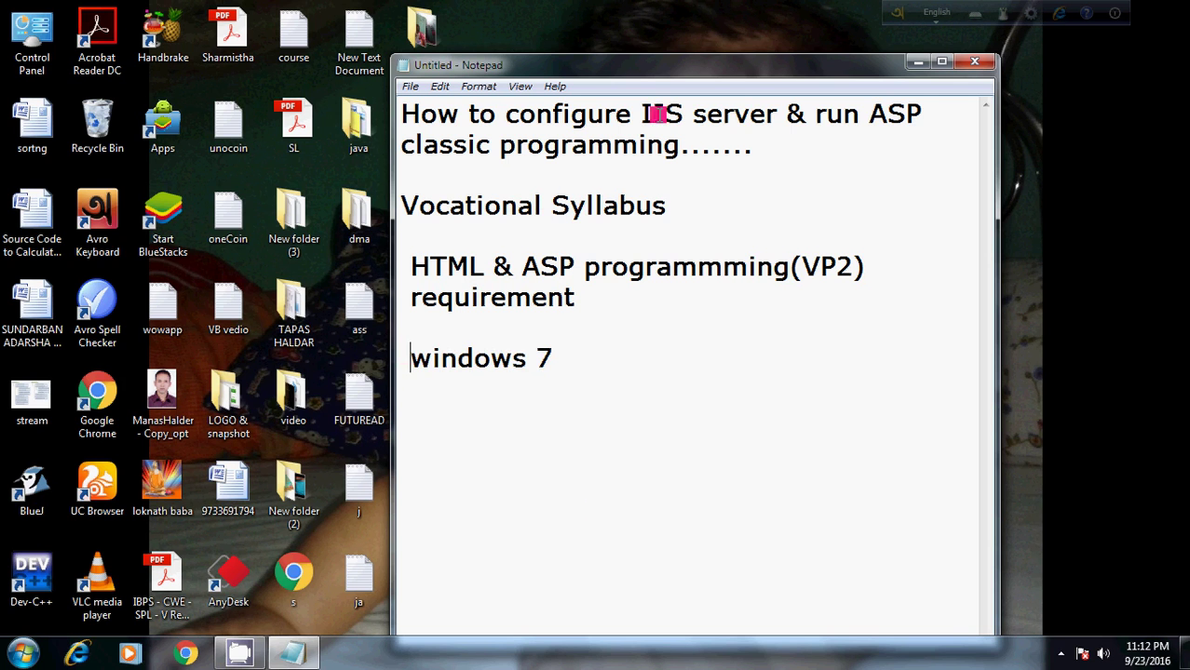
# Highlight "IIS server & run ASP", minimize the notes, and open the Windows features list from Control Panel's Programs and Features
pyautogui.moveTo(633, 113); pyautogui.dragTo(922, 113)
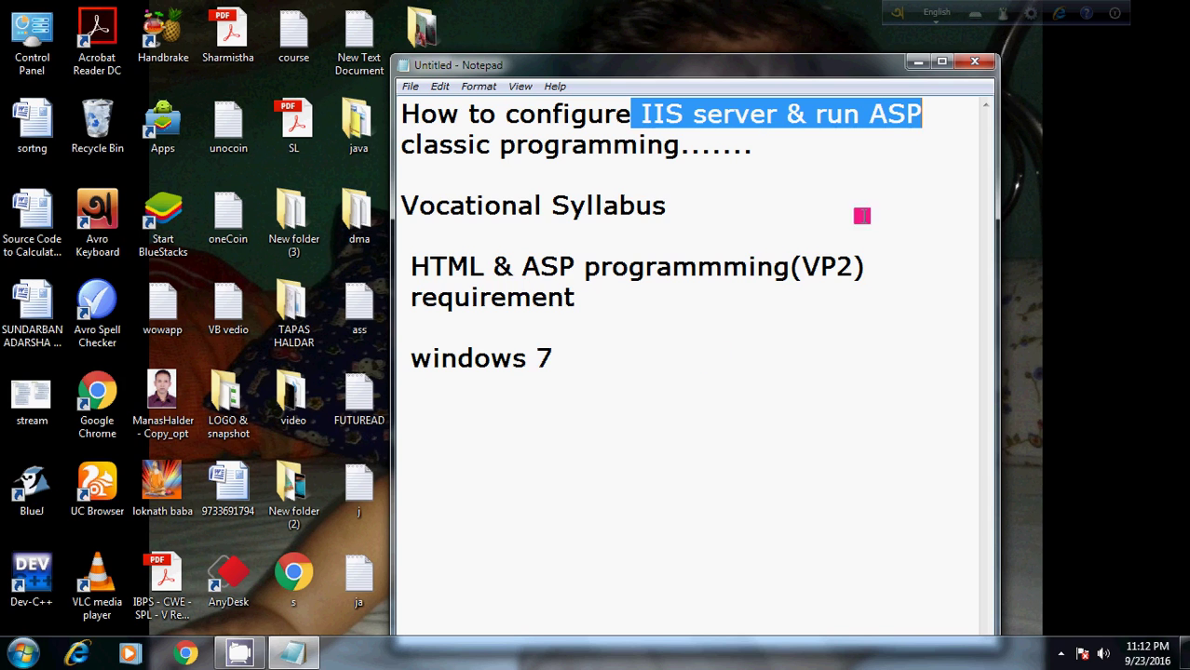
pyautogui.click(920, 64)
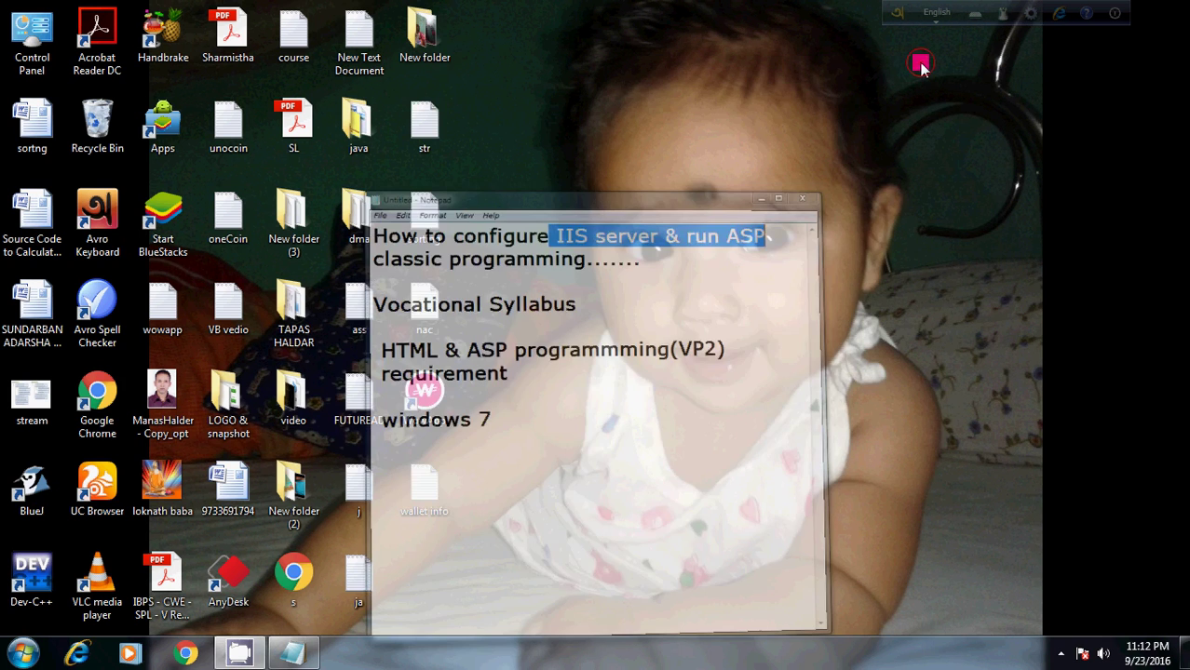
pyautogui.click(17, 655)
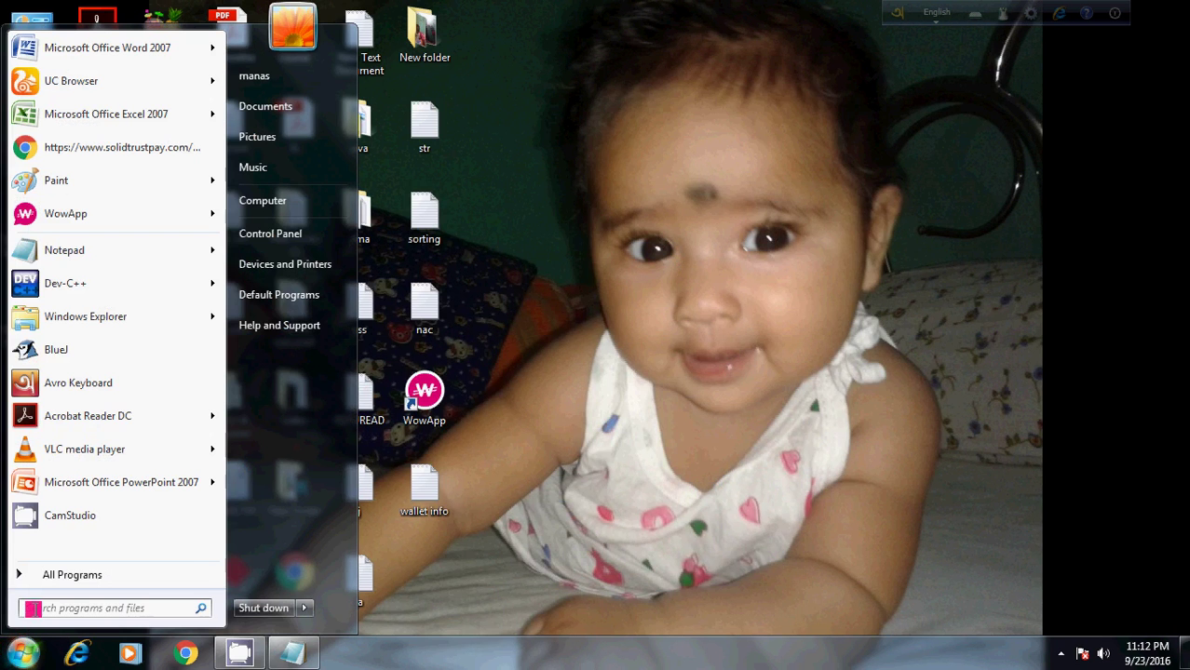
pyautogui.click(270, 237)
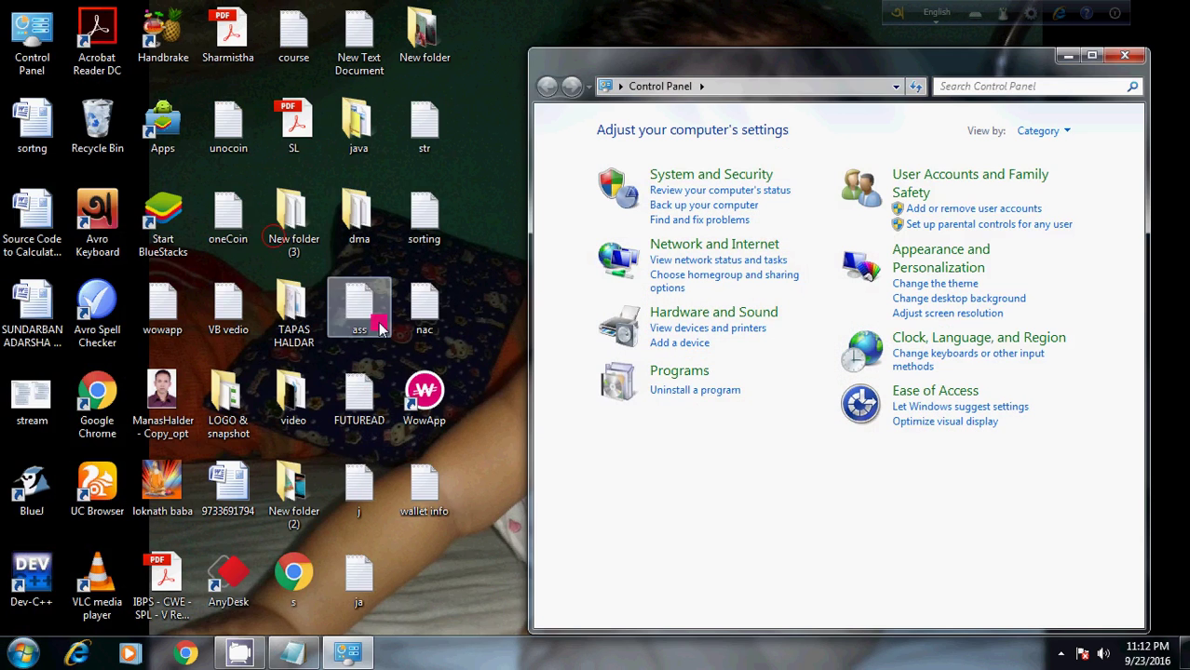
pyautogui.click(676, 391)
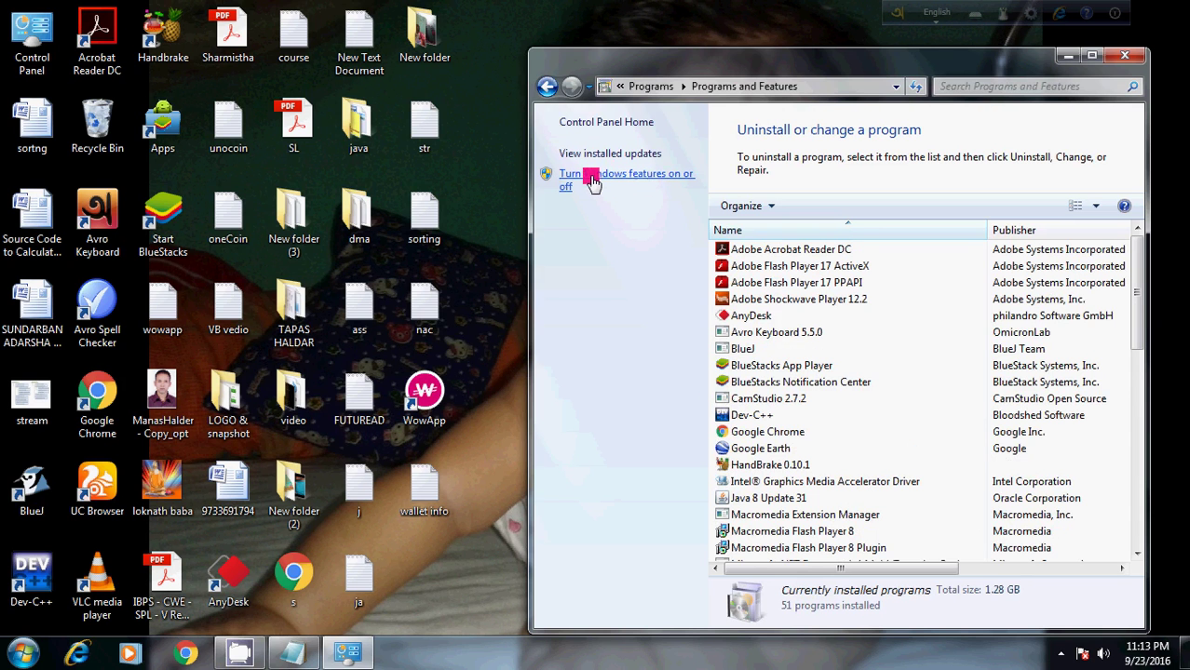
pyautogui.click(587, 182)
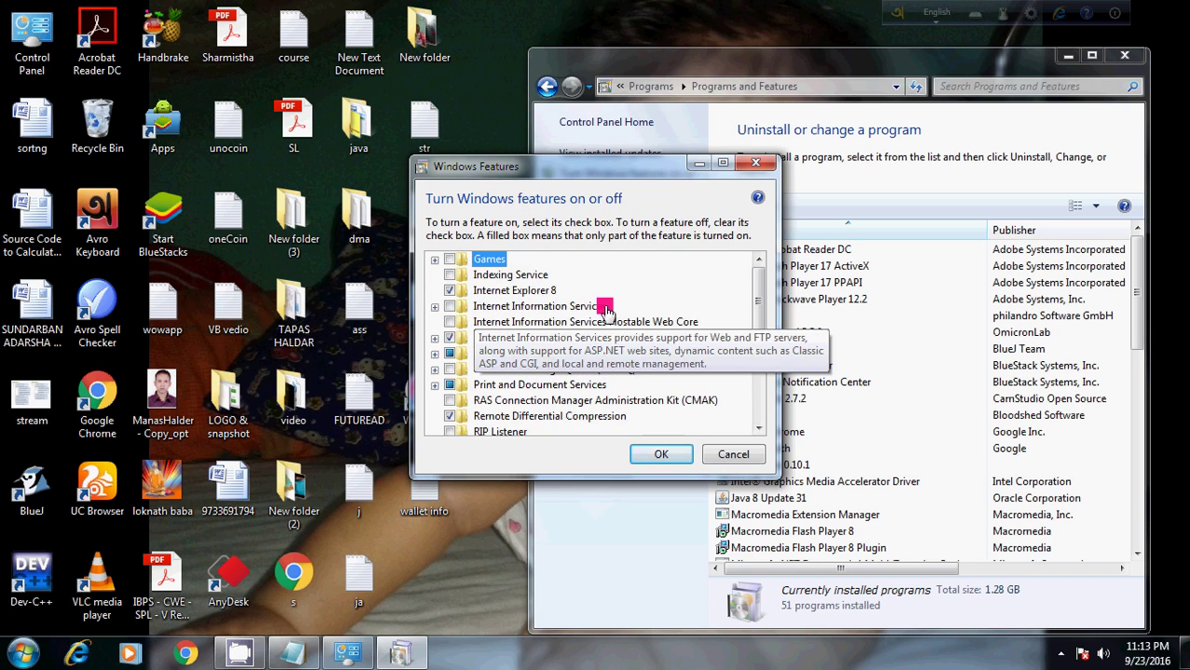
# Turn on Internet Information Services and expand it to review the Web Management Tools components
pyautogui.click(451, 313)
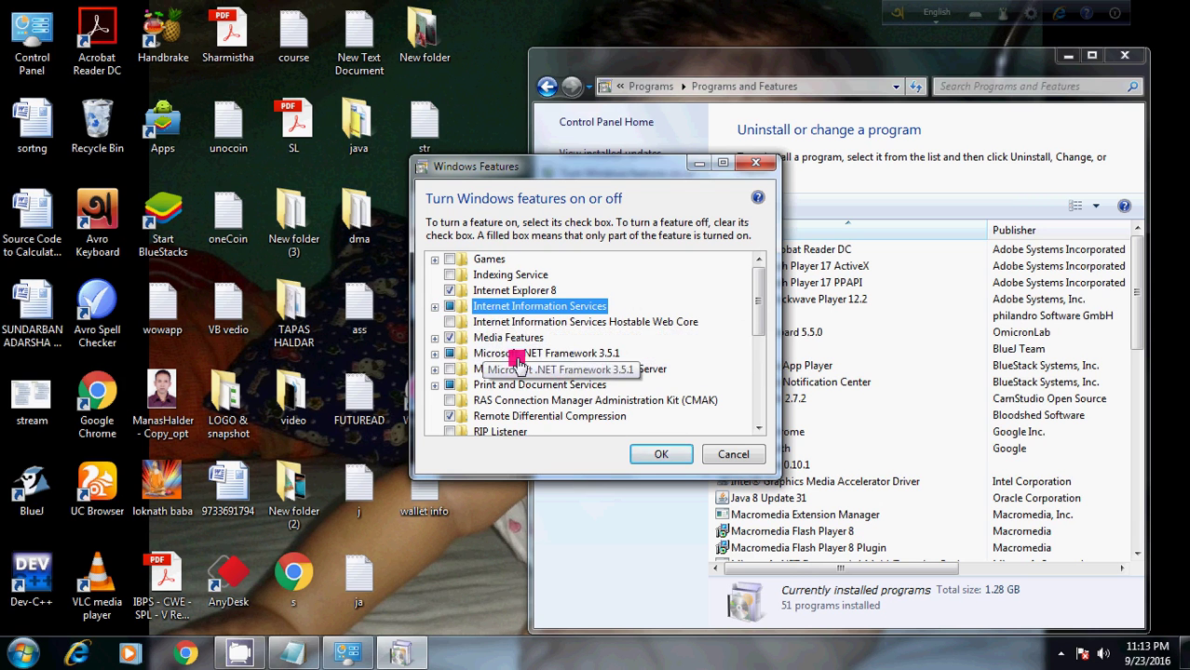
pyautogui.click(435, 307)
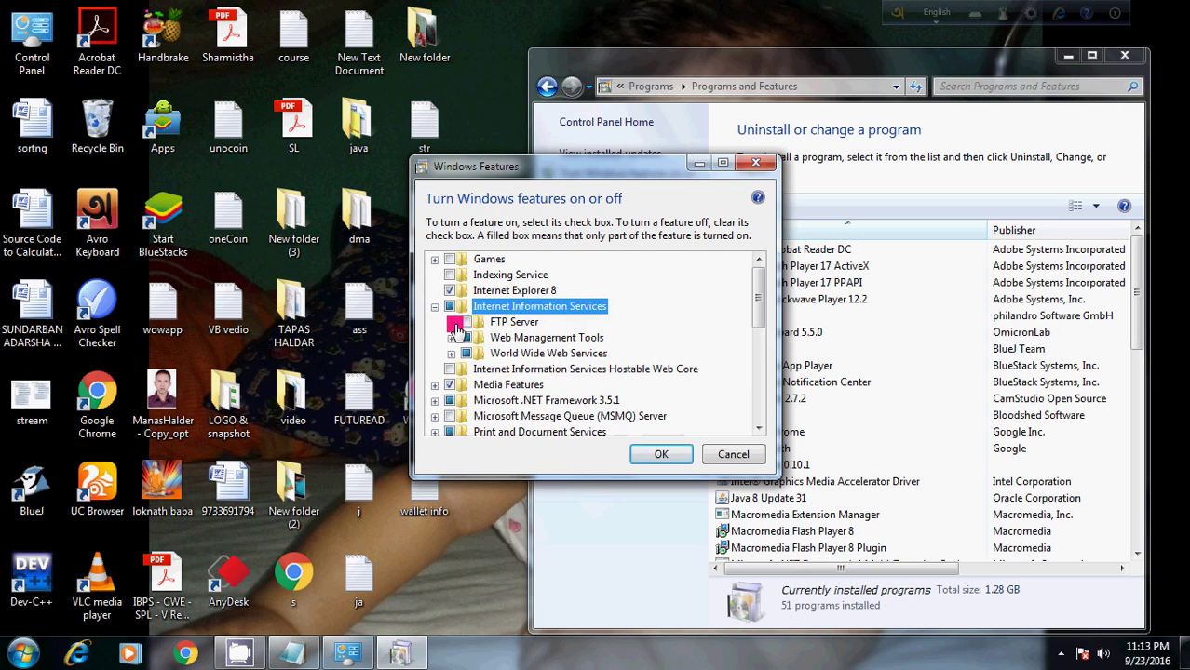
pyautogui.click(466, 338)
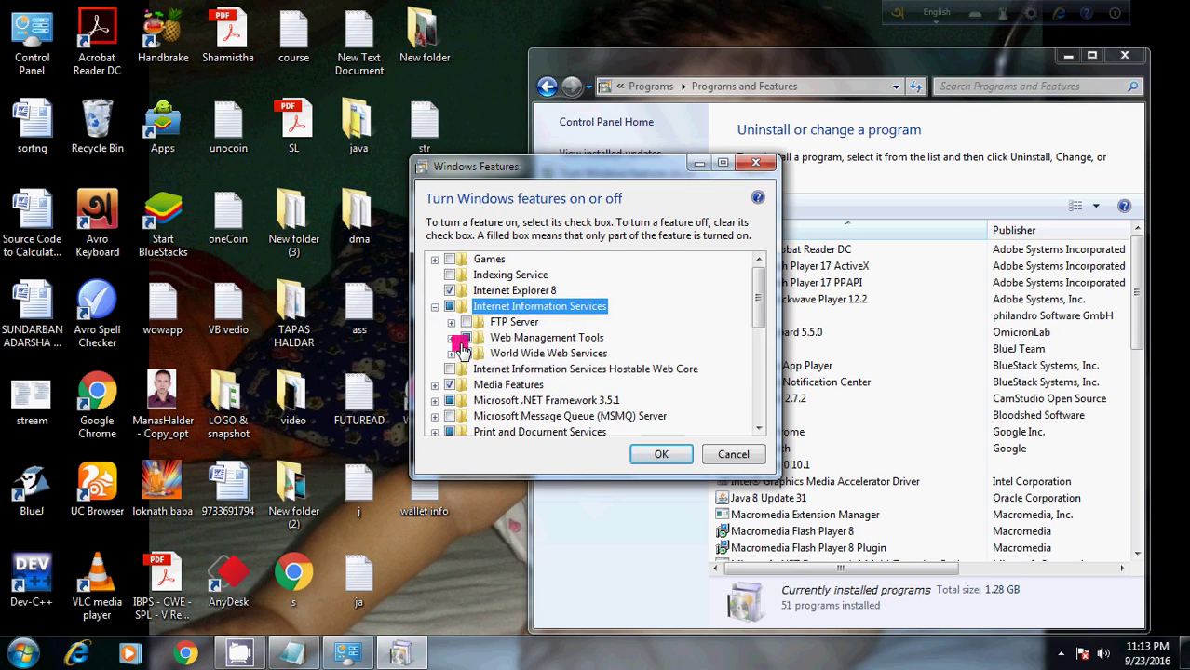
pyautogui.click(451, 339)
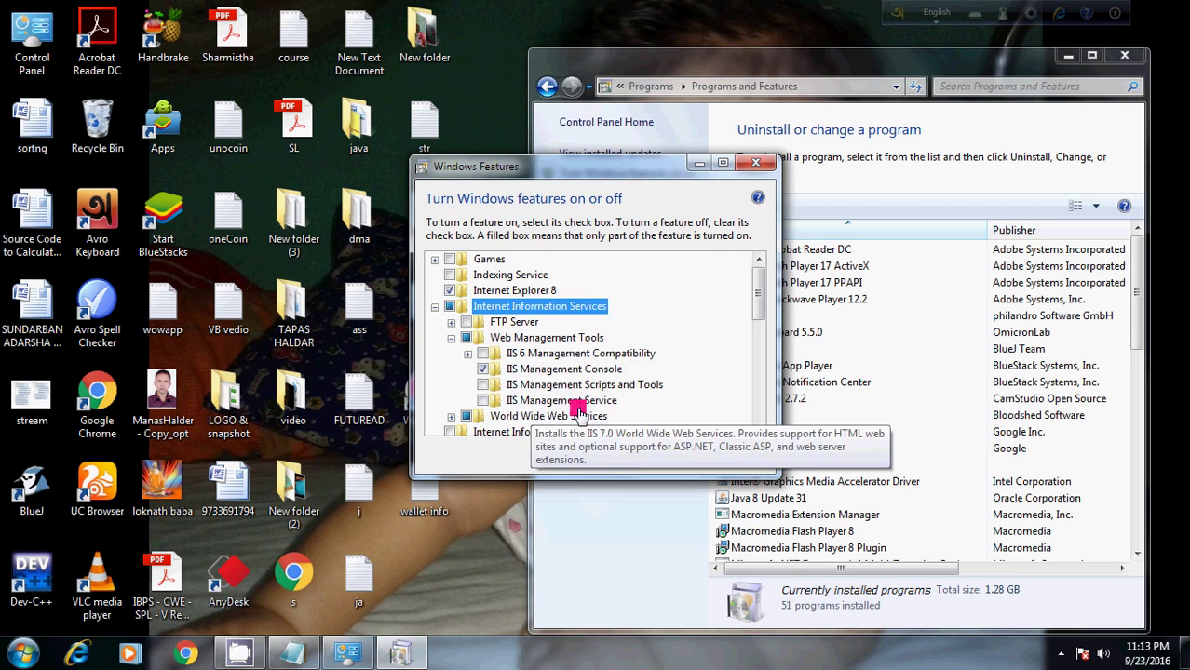
pyautogui.click(451, 338)
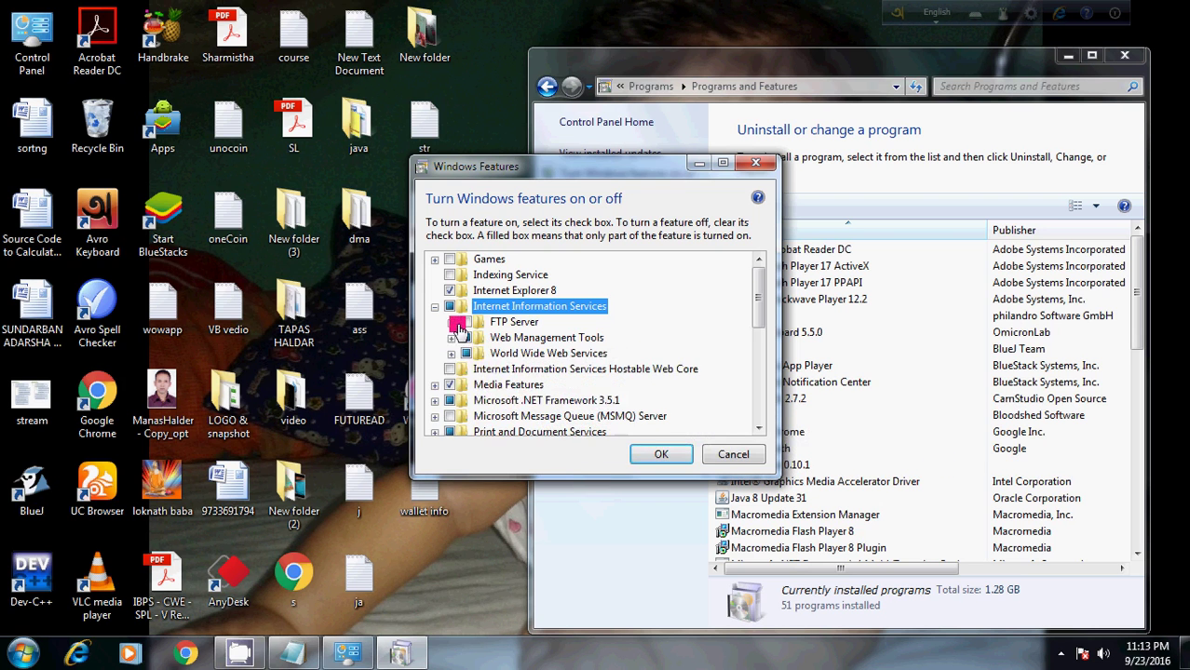
# Enable ASP and ISAPI Filters under World Wide Web Services, Application Development Features, and apply the Windows feature changes
pyautogui.click(450, 354)
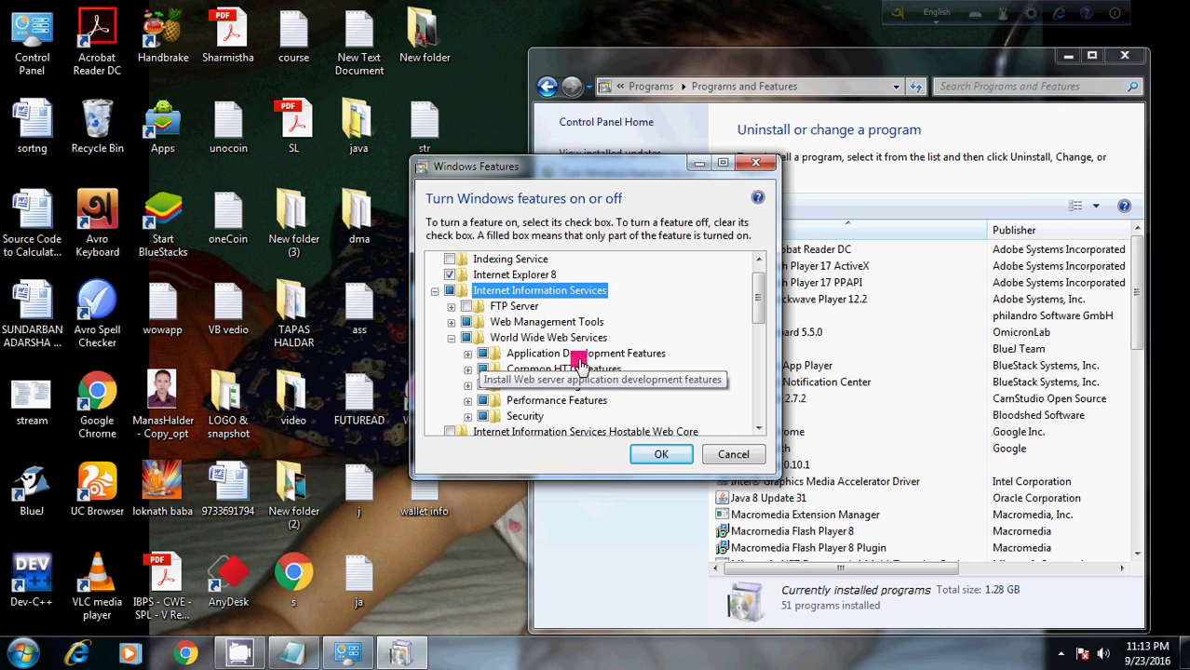
pyautogui.click(467, 354)
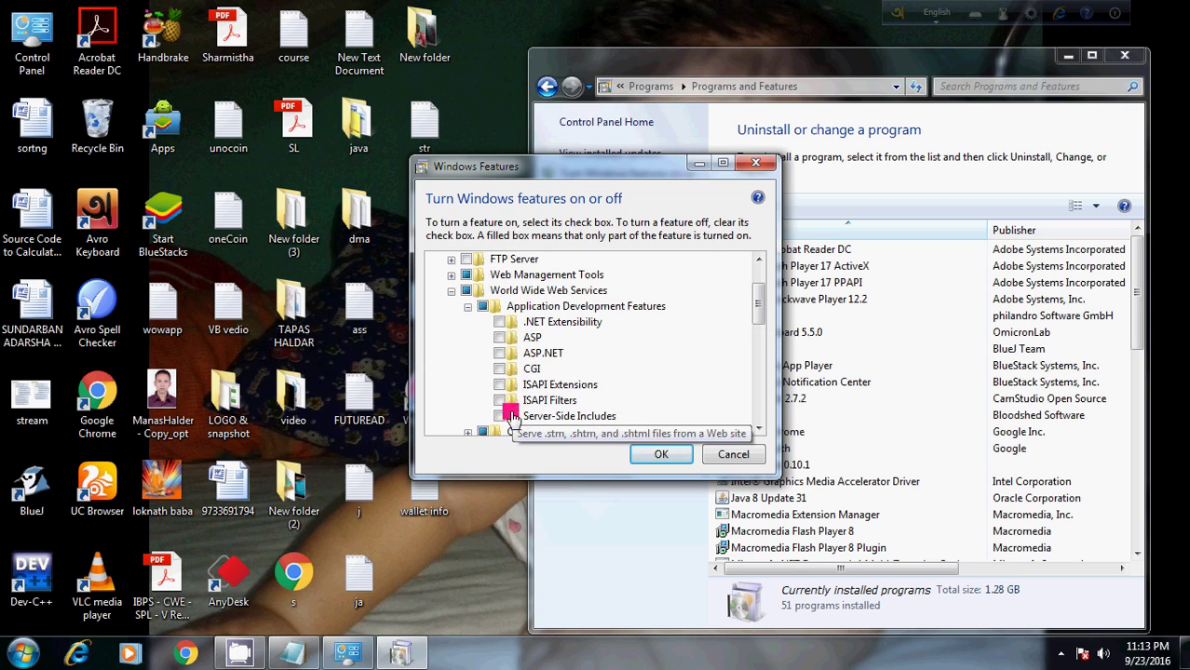
pyautogui.click(500, 339)
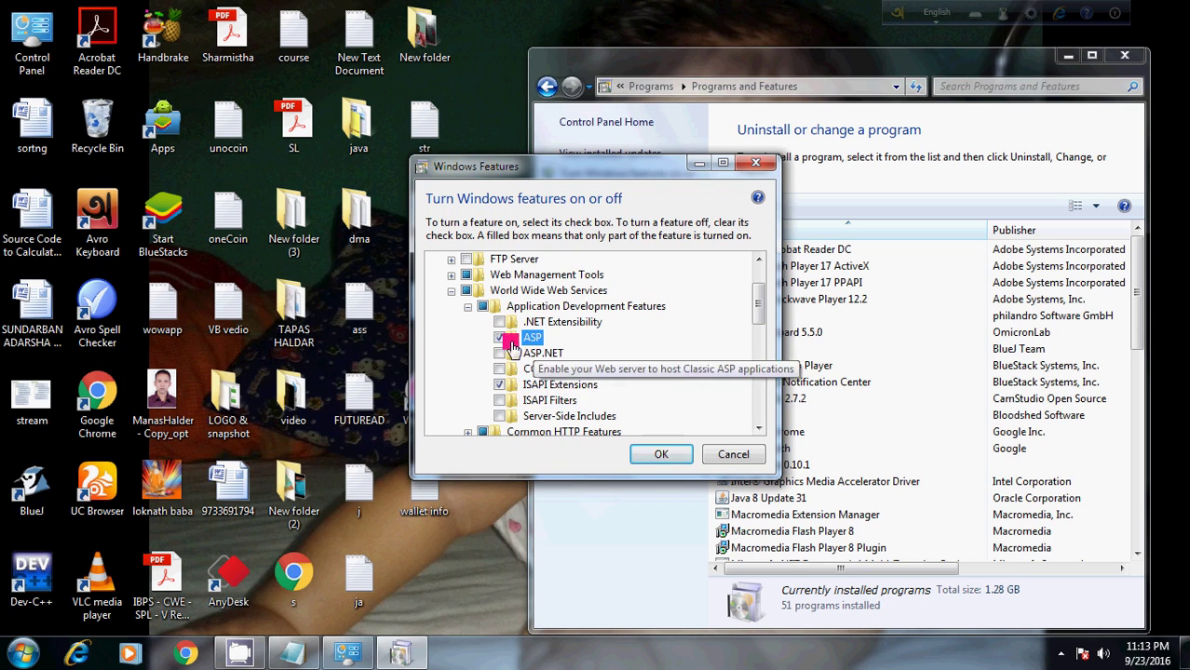
pyautogui.click(500, 401)
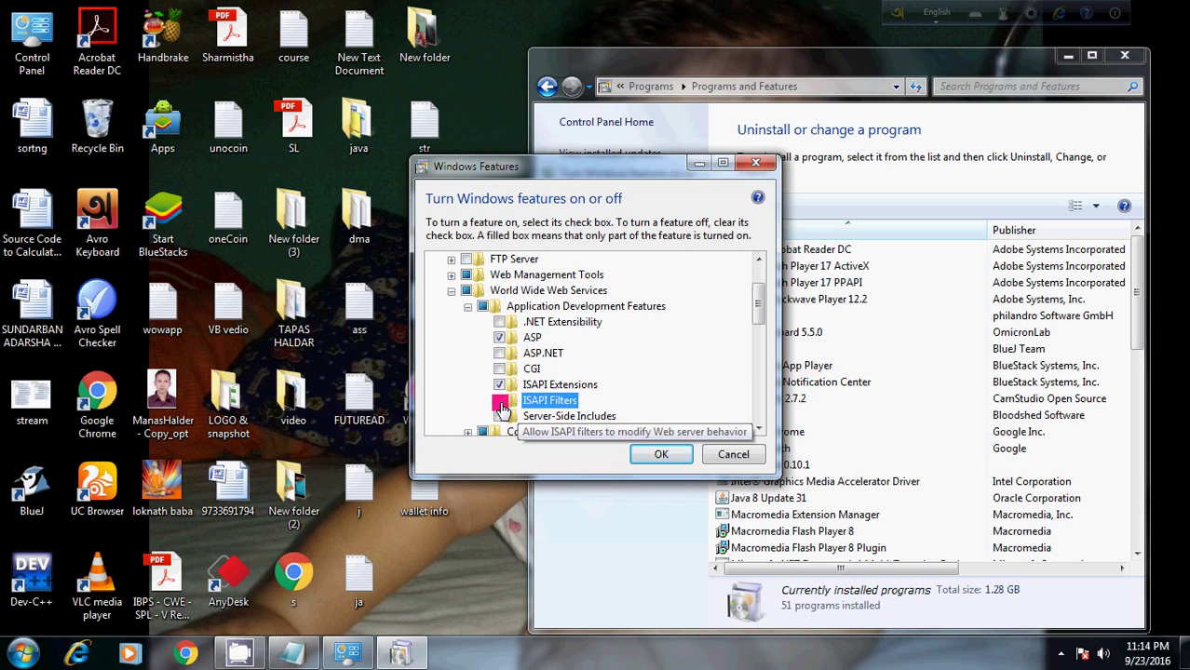
pyautogui.click(468, 307)
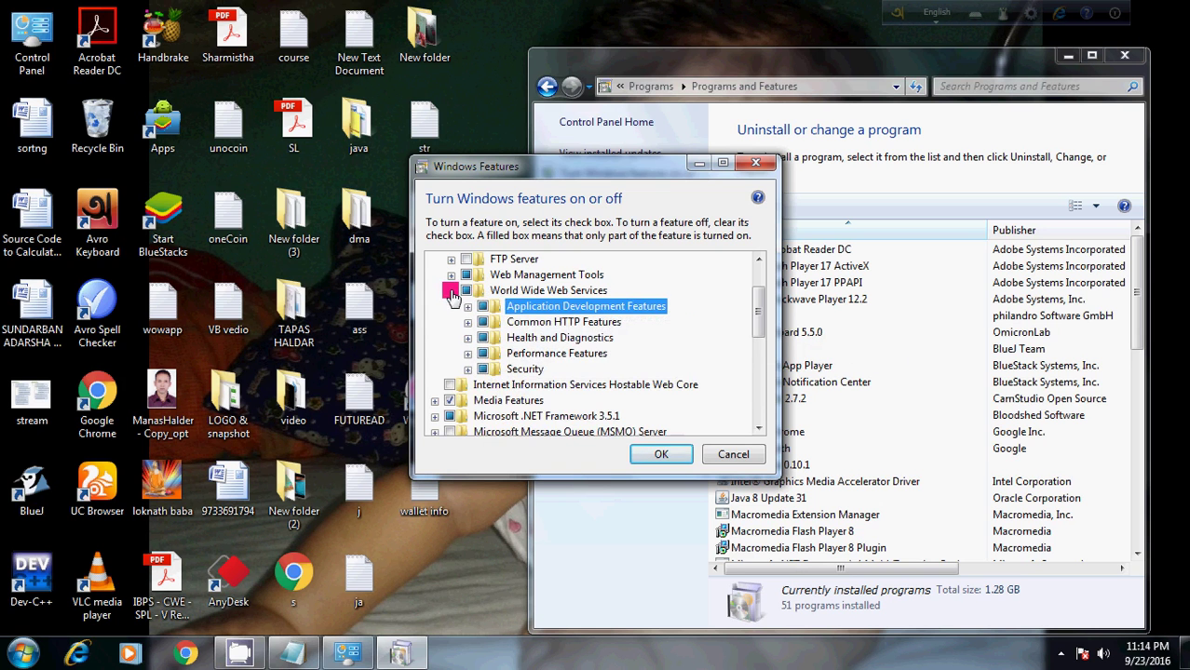
pyautogui.click(451, 291)
pyautogui.click(664, 454)
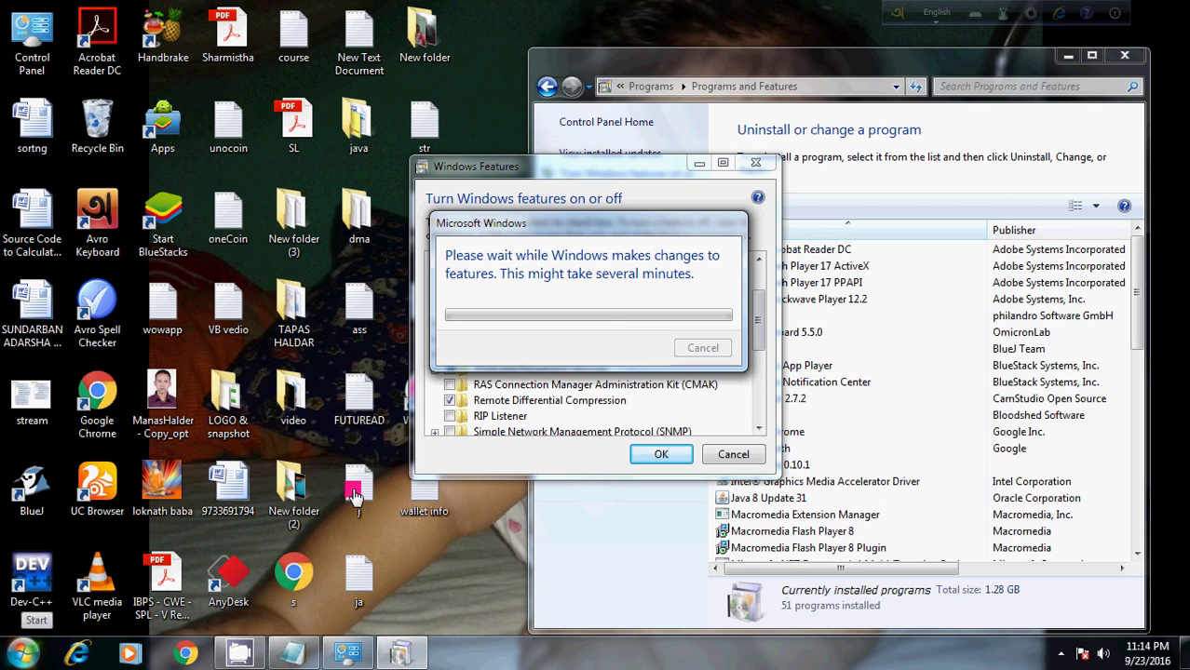
# Browse to Local Disk (C:) in a smaller window to view its folders, and minimize that window
pyautogui.click(23, 653)
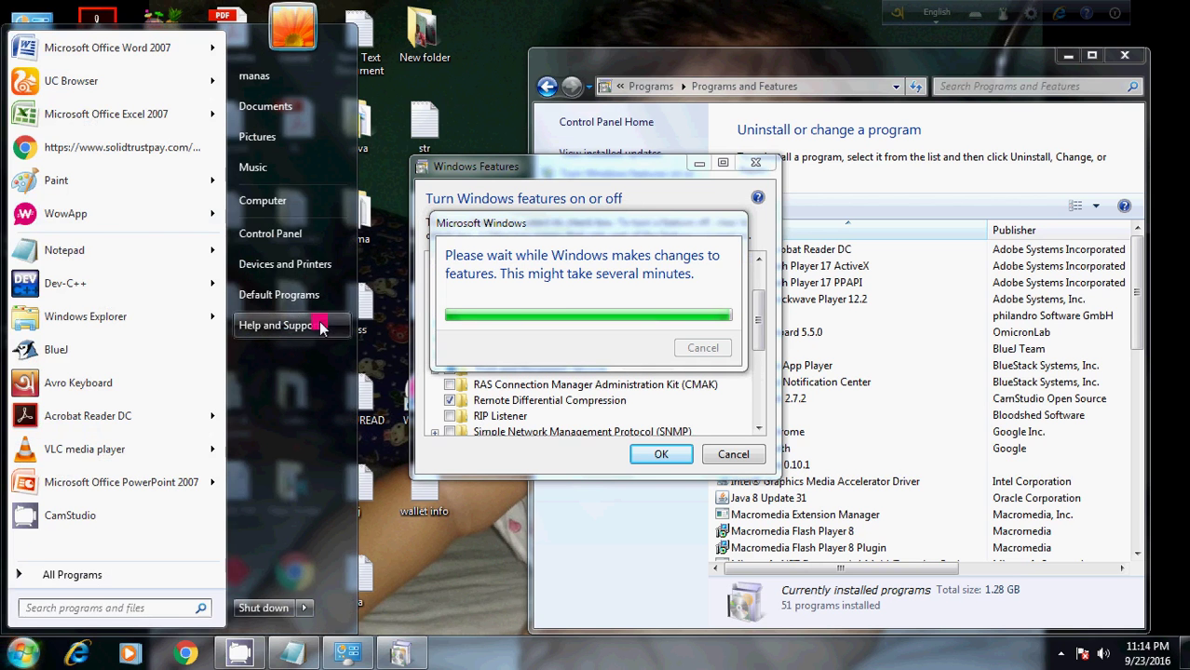
pyautogui.click(280, 204)
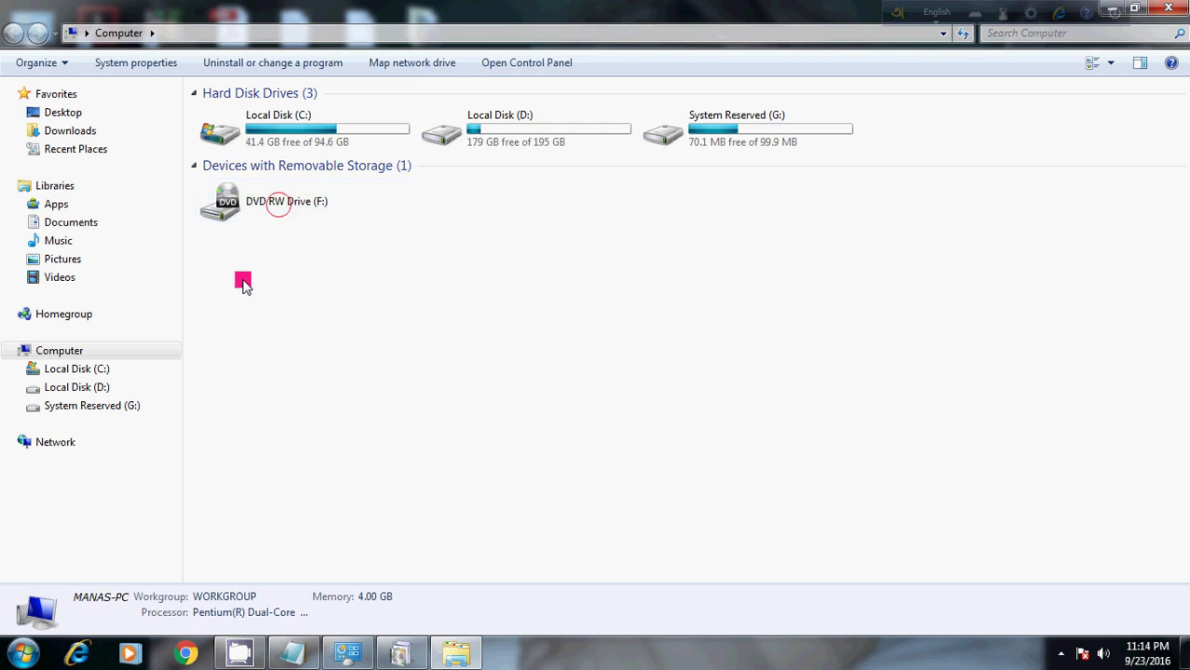
pyautogui.doubleClick(290, 113)
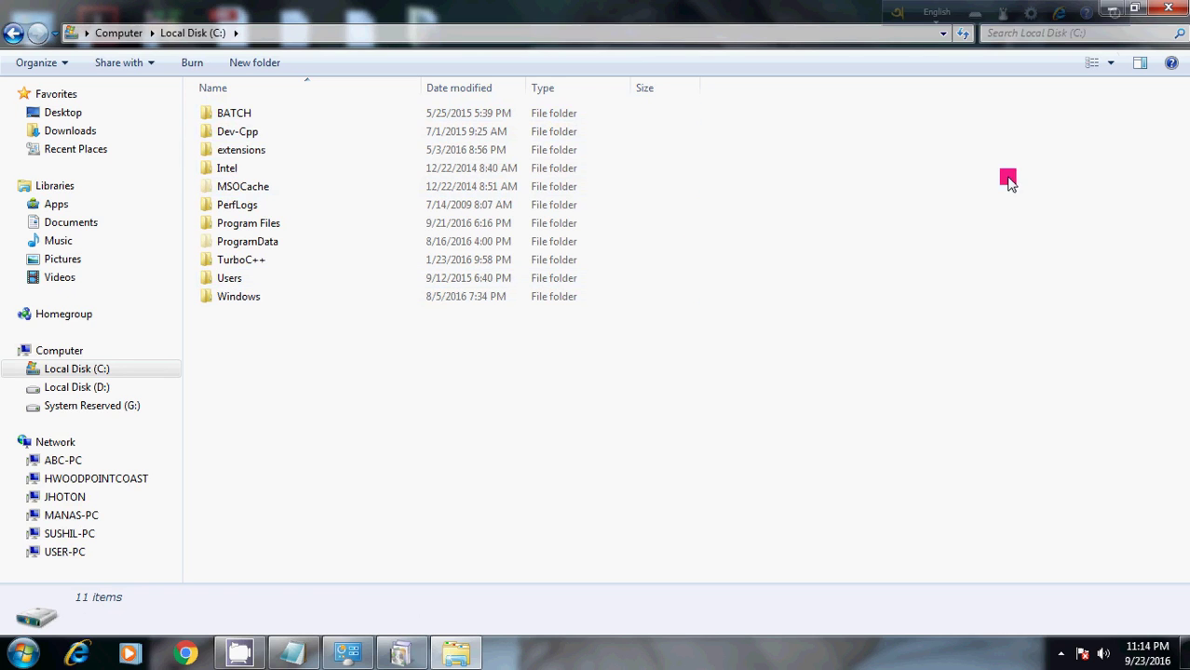
pyautogui.moveTo(789, 8); pyautogui.dragTo(746, 74)
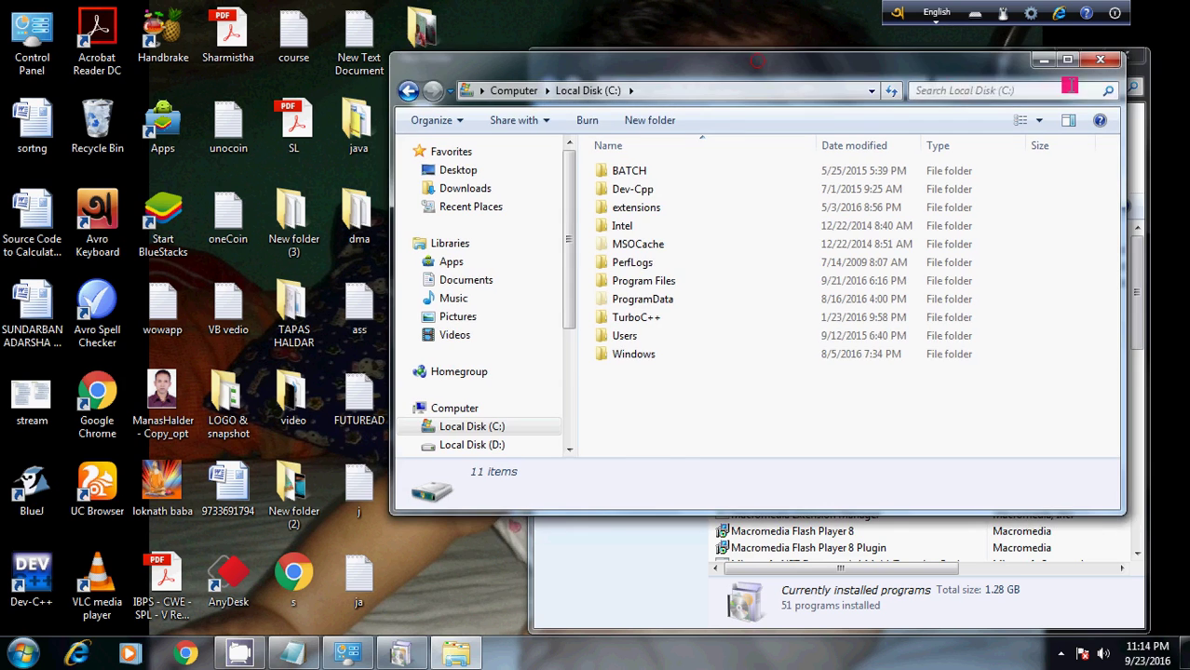
pyautogui.click(1040, 62)
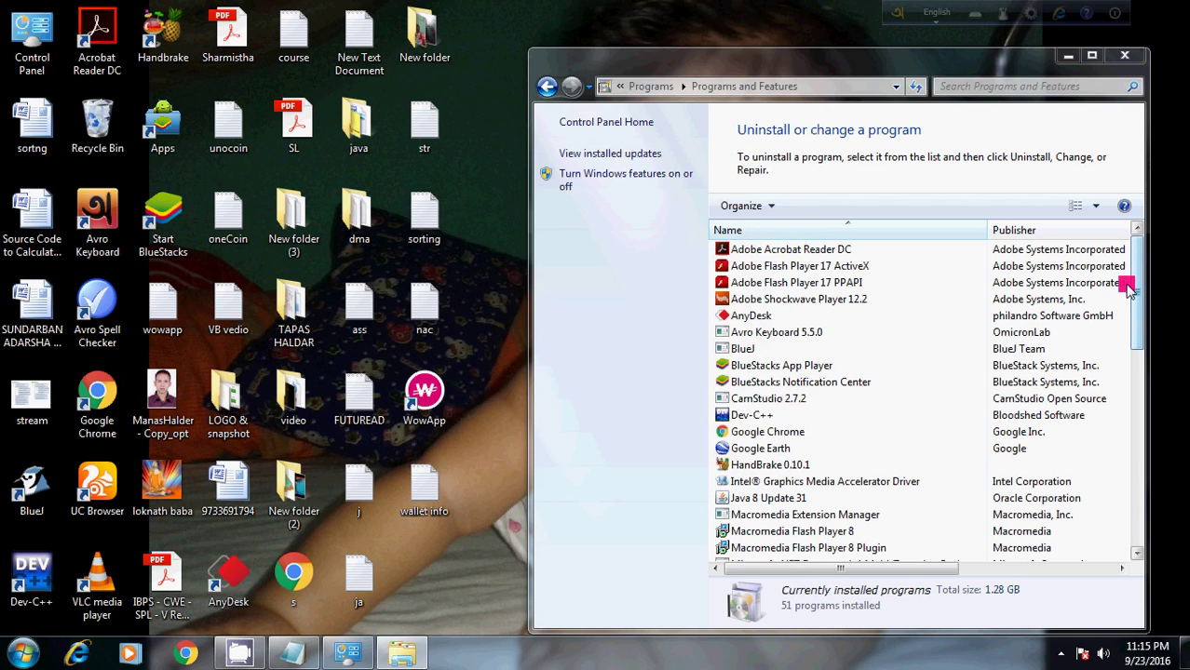
# Close Programs and Features, inspect the inetpub\wwwroot folder on Local Disk (C:), and close the folder window
pyautogui.click(1125, 55)
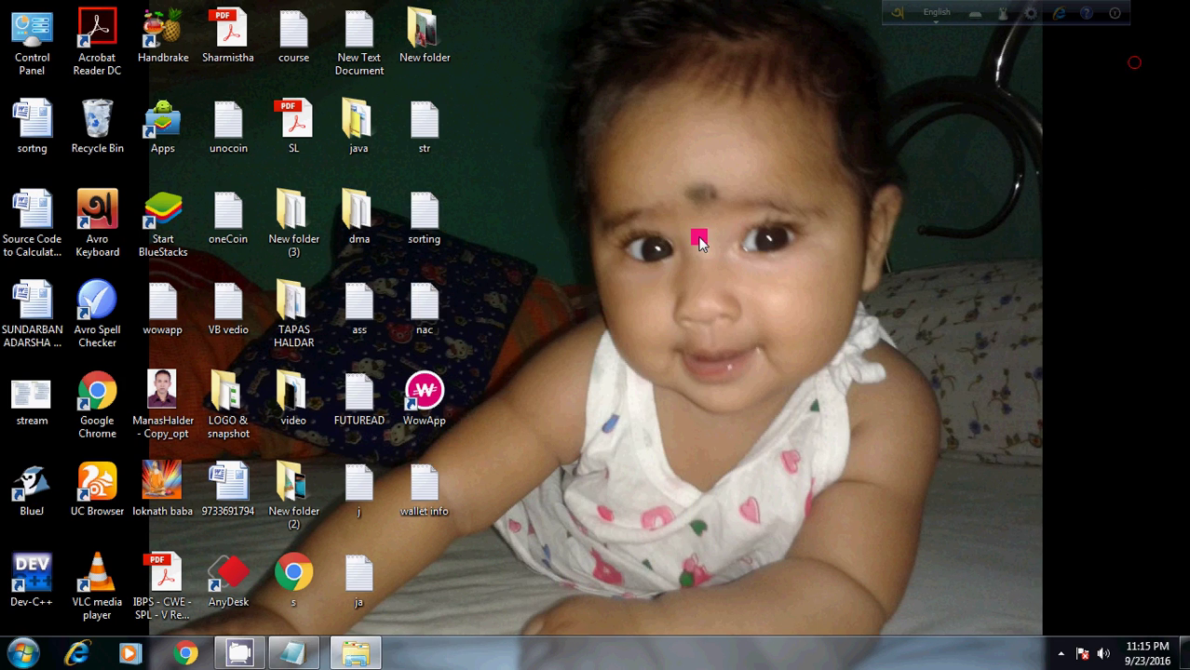
pyautogui.click(348, 654)
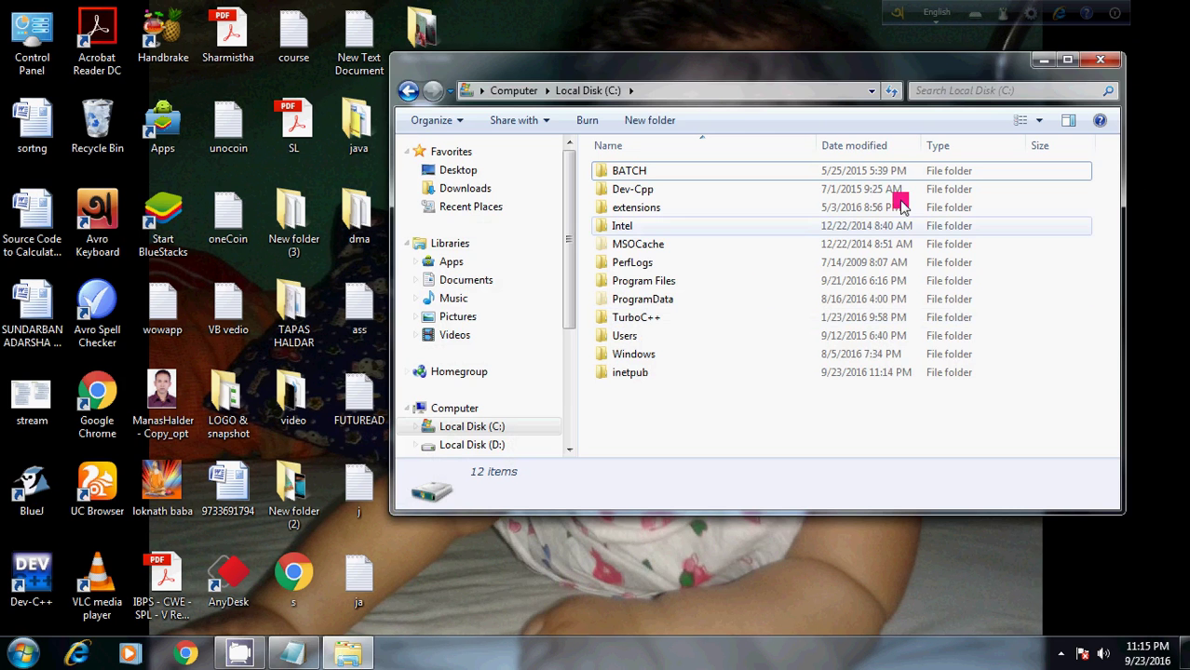
pyautogui.doubleClick(632, 371)
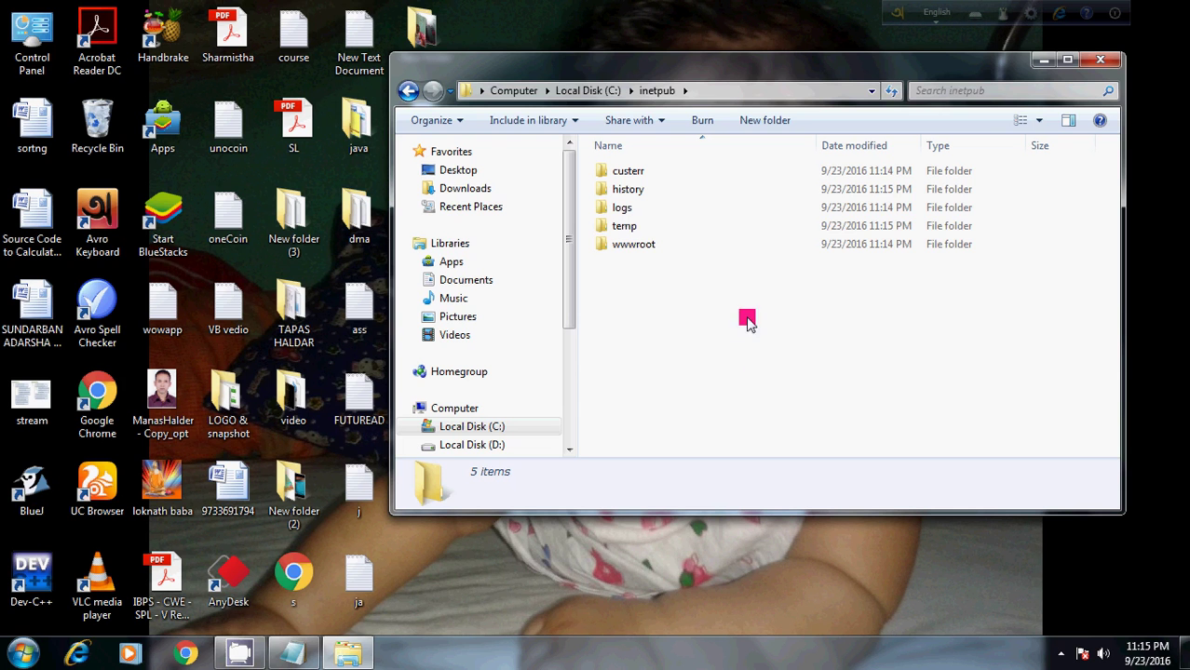
pyautogui.doubleClick(641, 250)
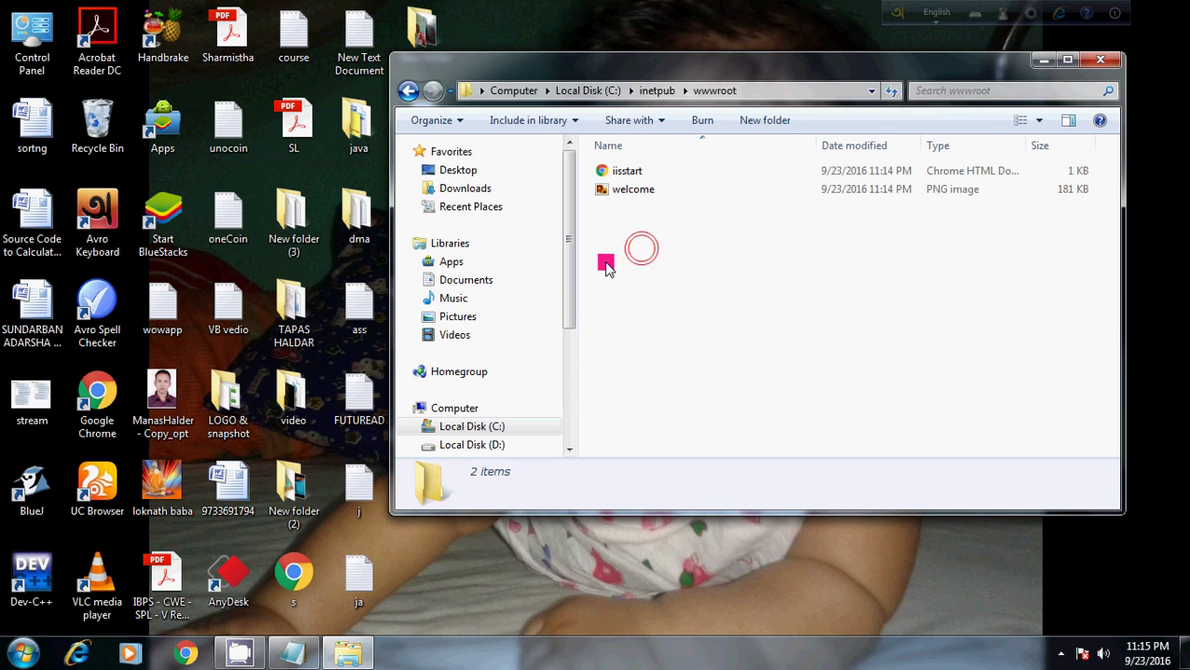
pyautogui.click(1100, 60)
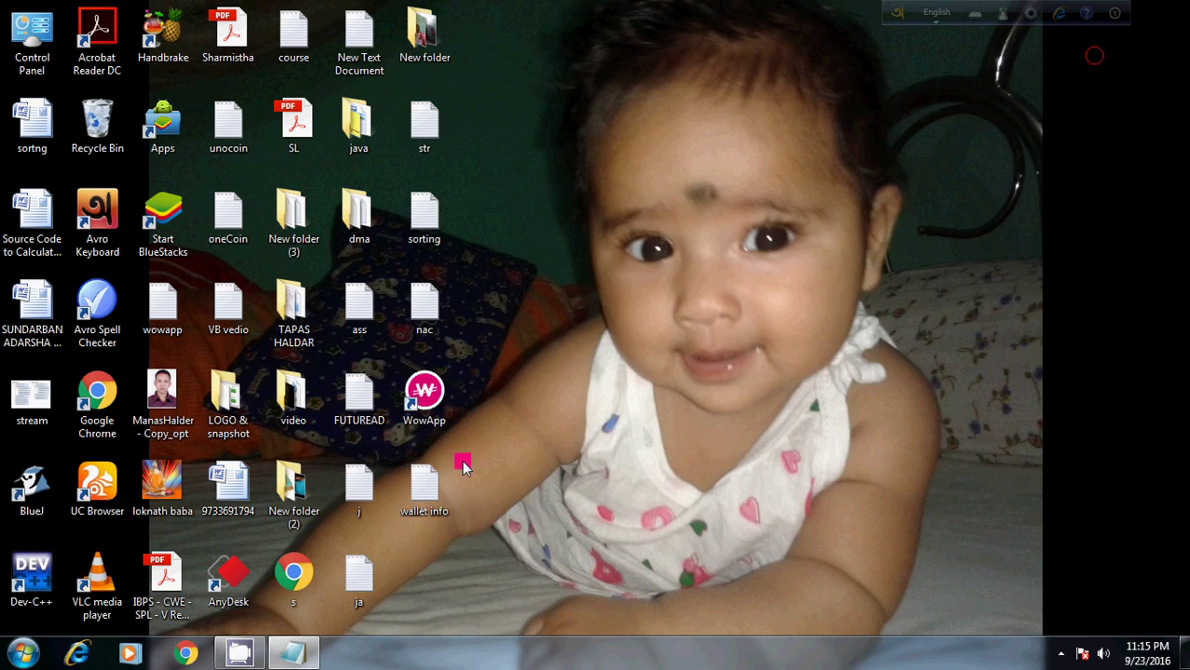
# Load localhost in Internet Explorer to test the IIS server, dismiss the intranet settings notice, and close the browser
pyautogui.click(86, 653)
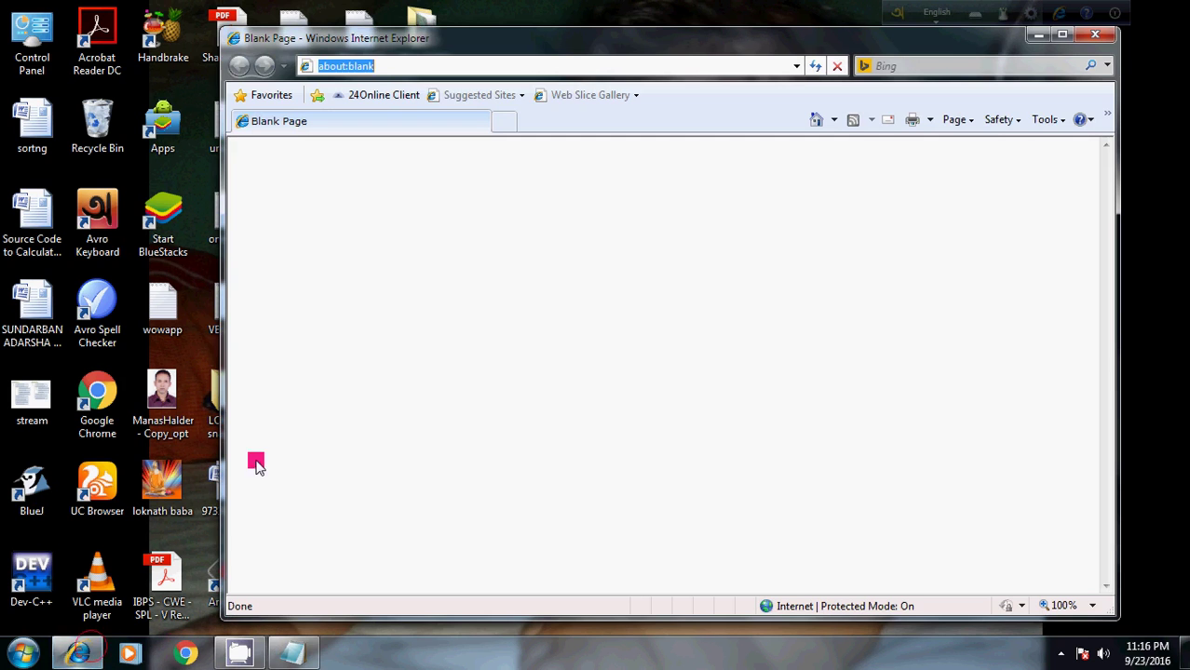
pyautogui.write('localhost')
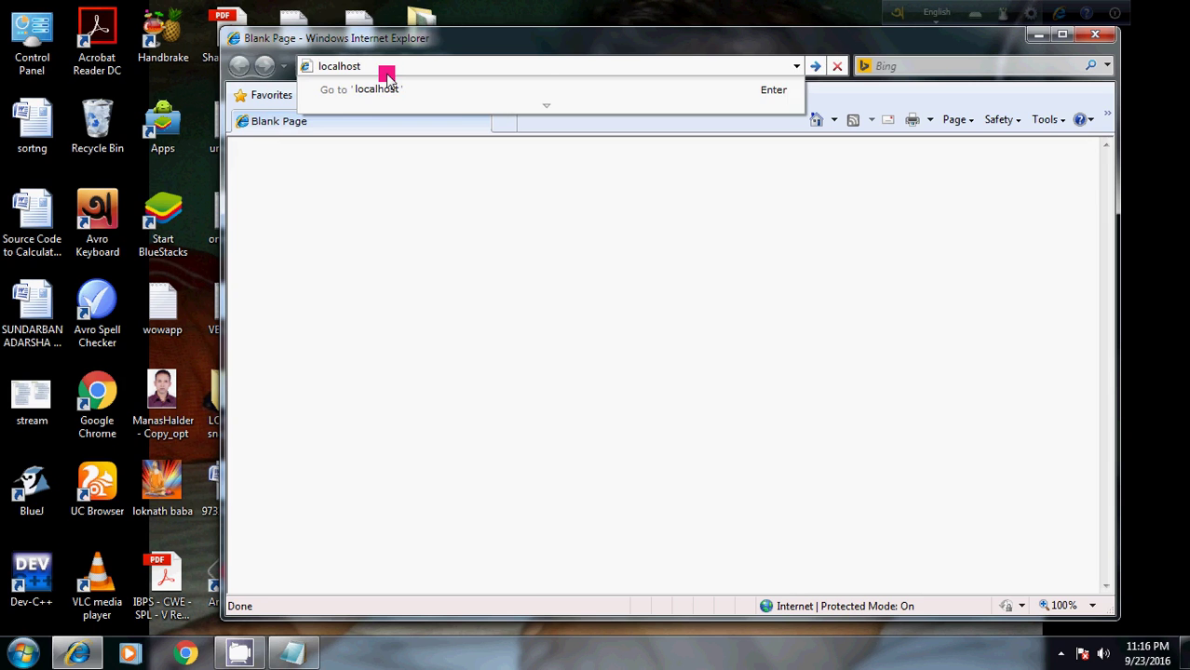
pyautogui.press('Return')
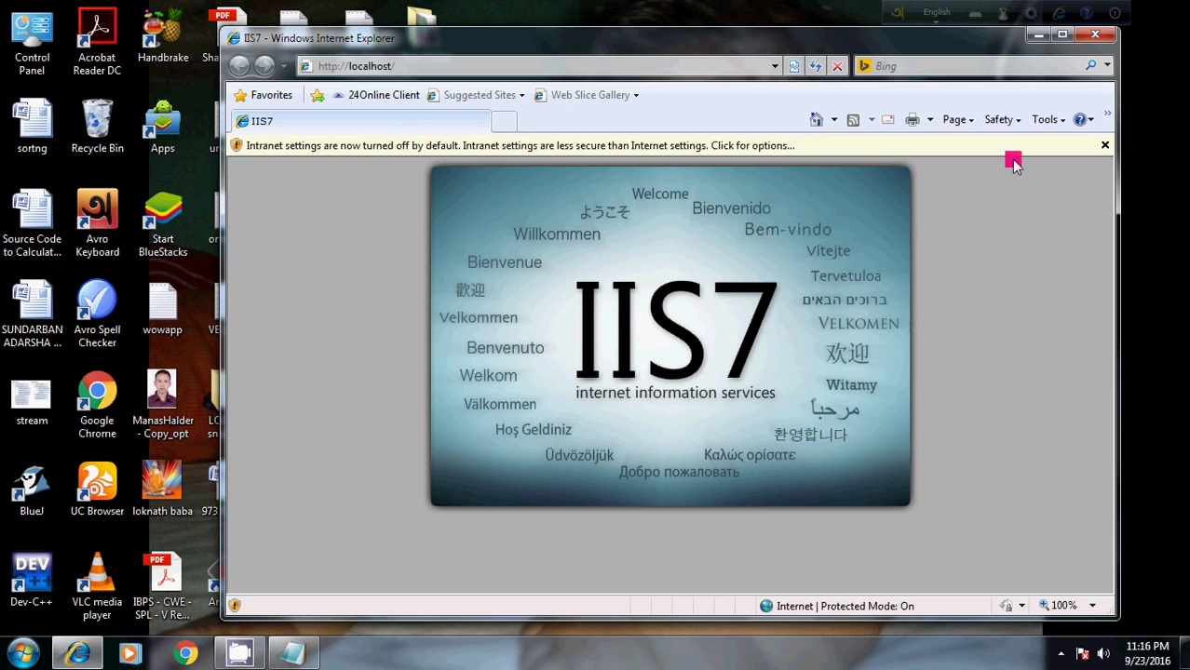
pyautogui.click(1104, 145)
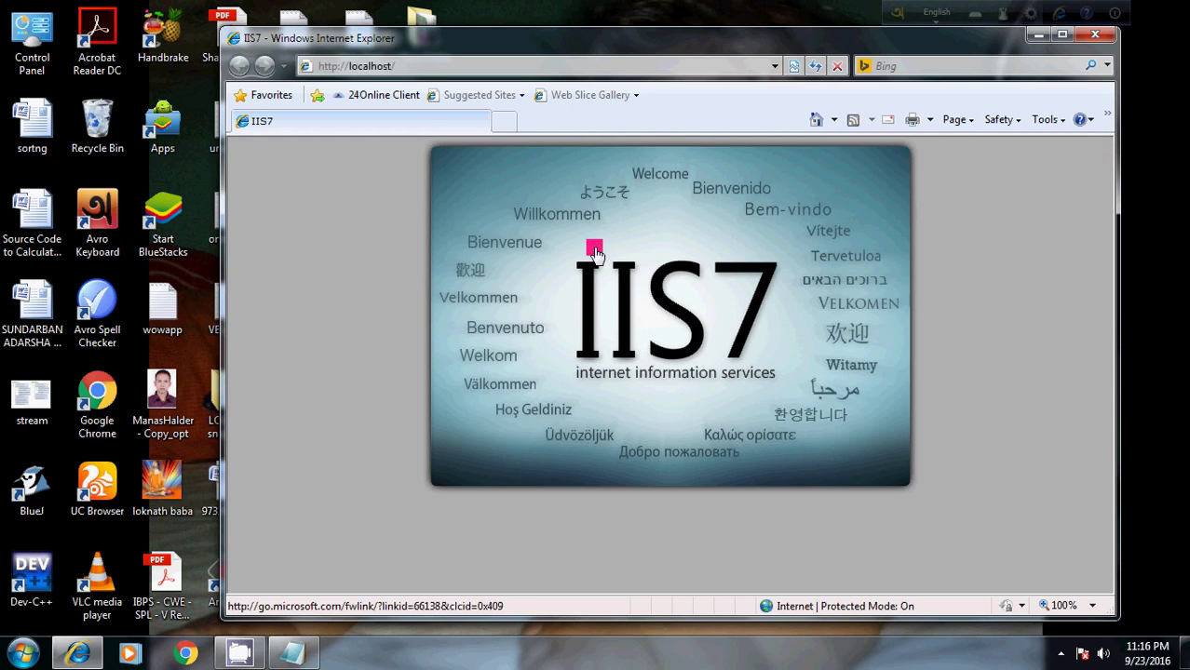
pyautogui.click(1101, 37)
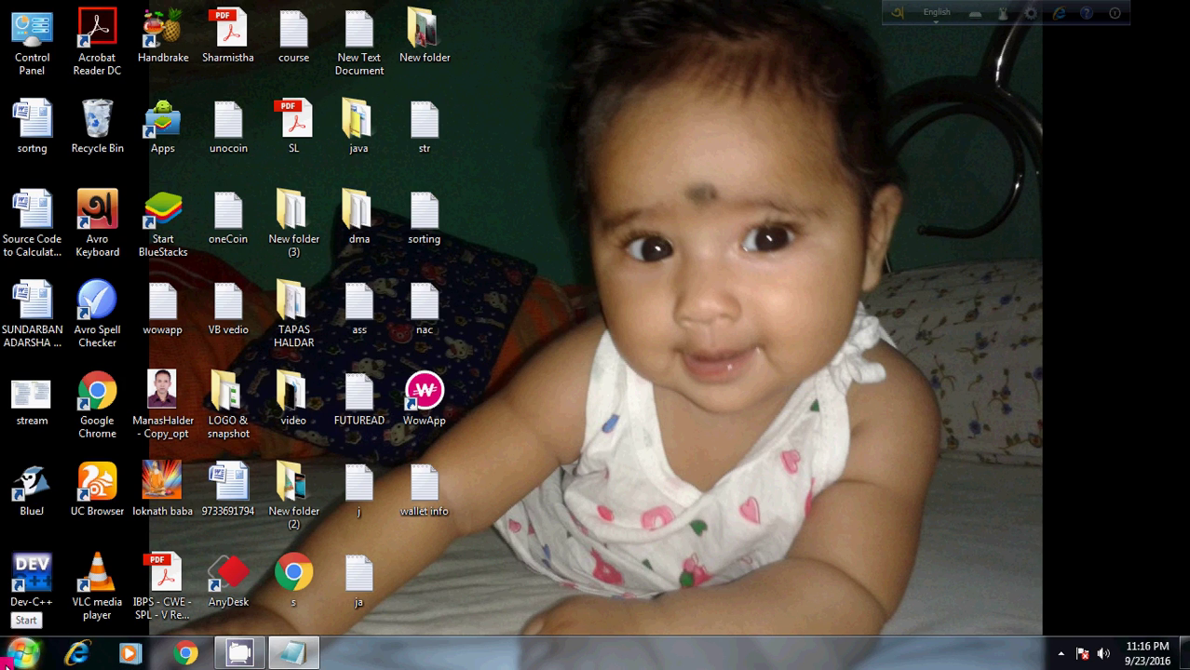
# Search Windows for "admin tool", open Administrative Tools, and launch Internet Information Services (IIS) Manager
pyautogui.click(23, 658)
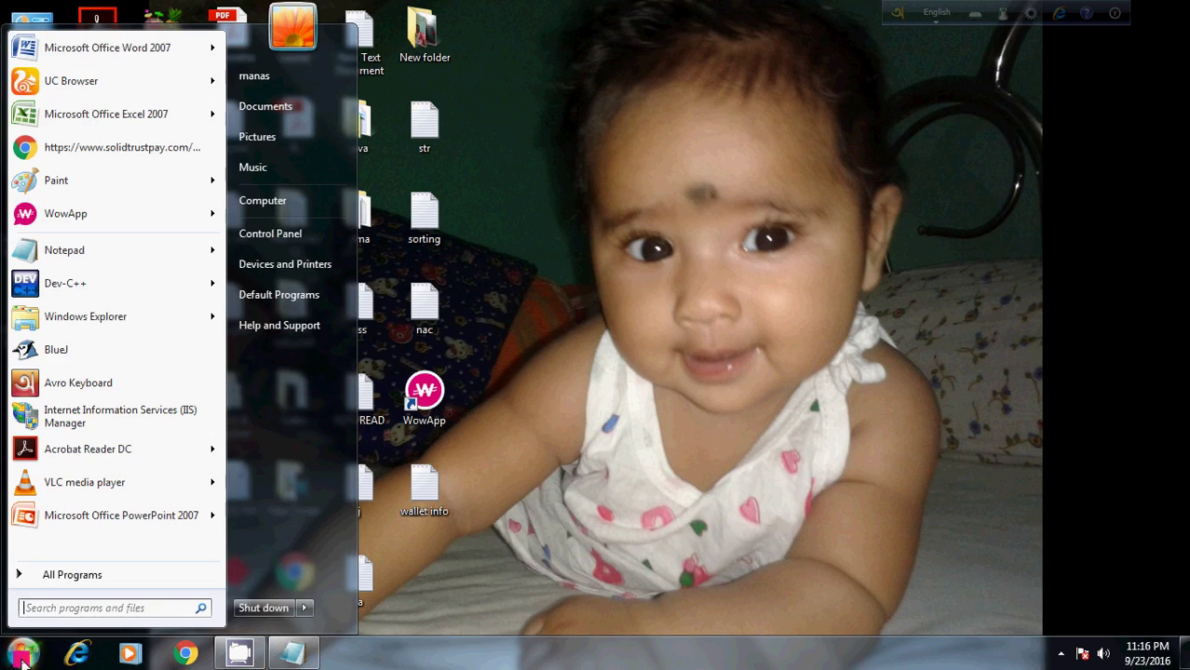
pyautogui.click(44, 608)
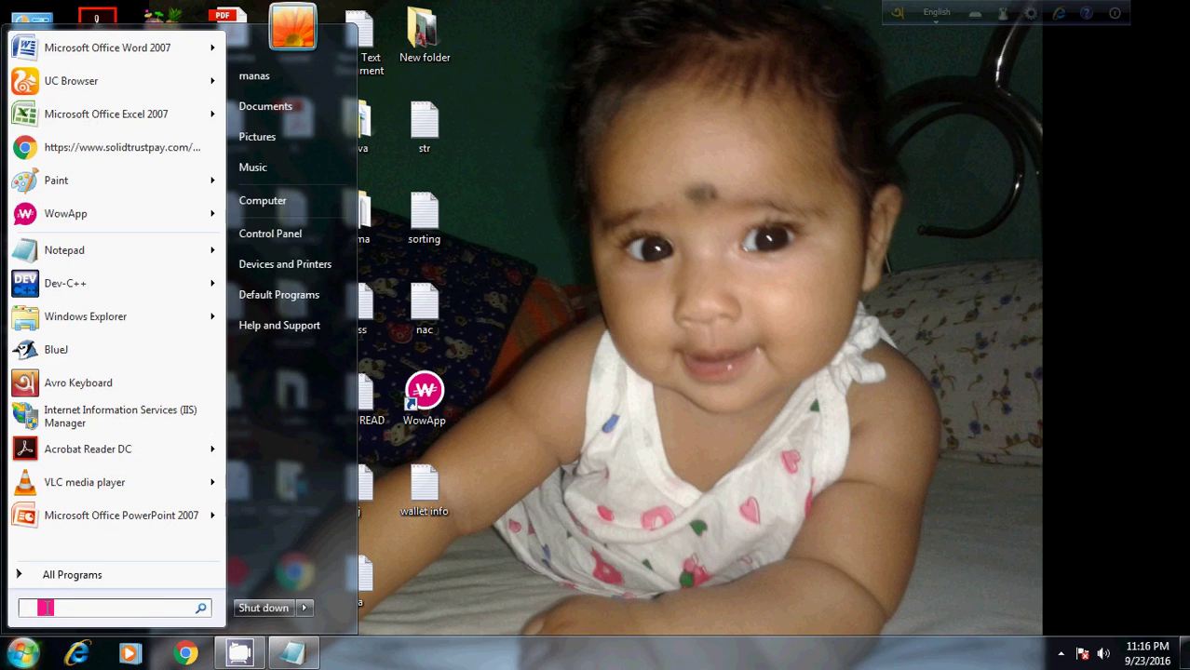
pyautogui.write('am')
pyautogui.press('BackSpace')
pyautogui.write('d')
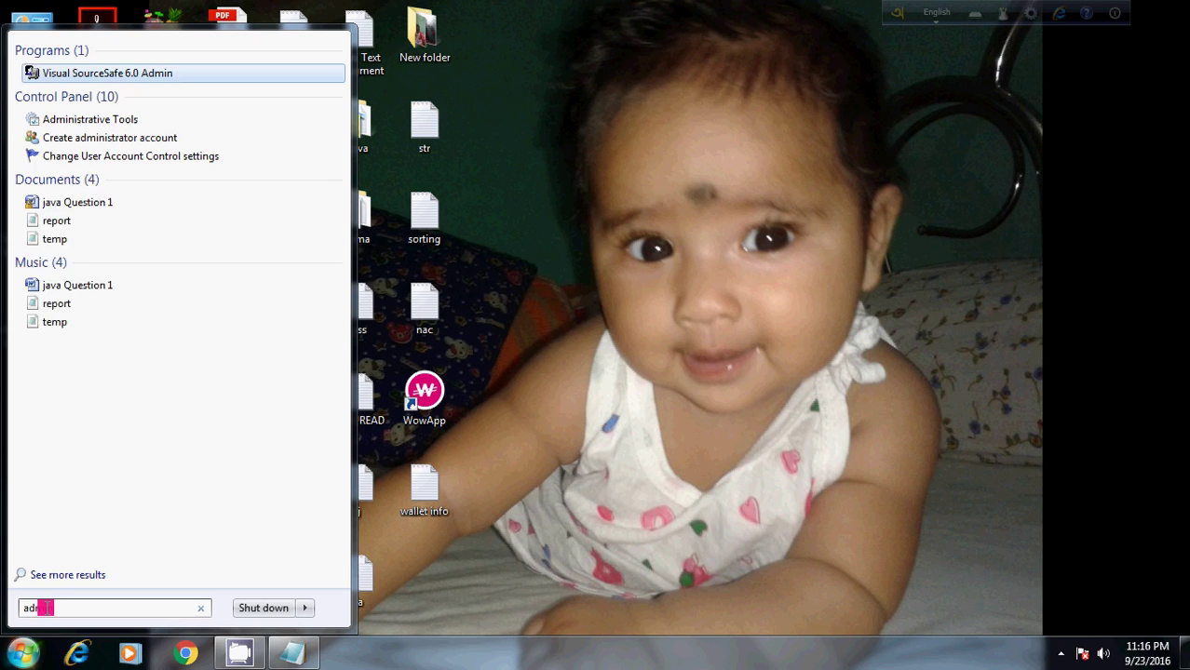
pyautogui.write('min tool')
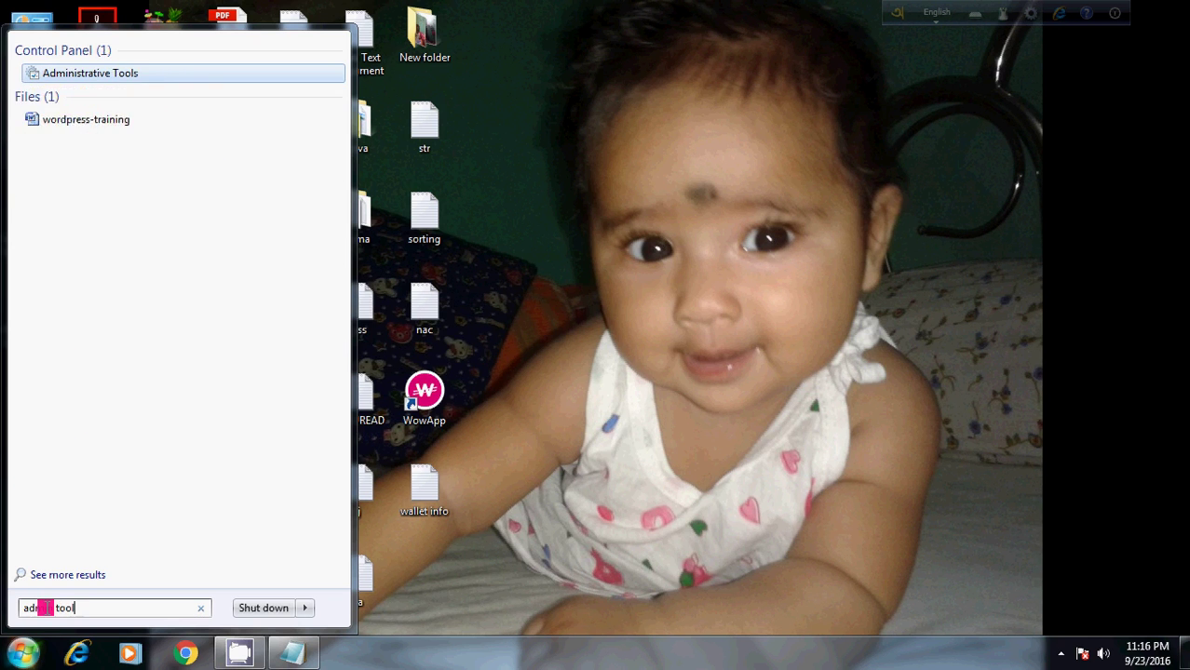
pyautogui.press('Return')
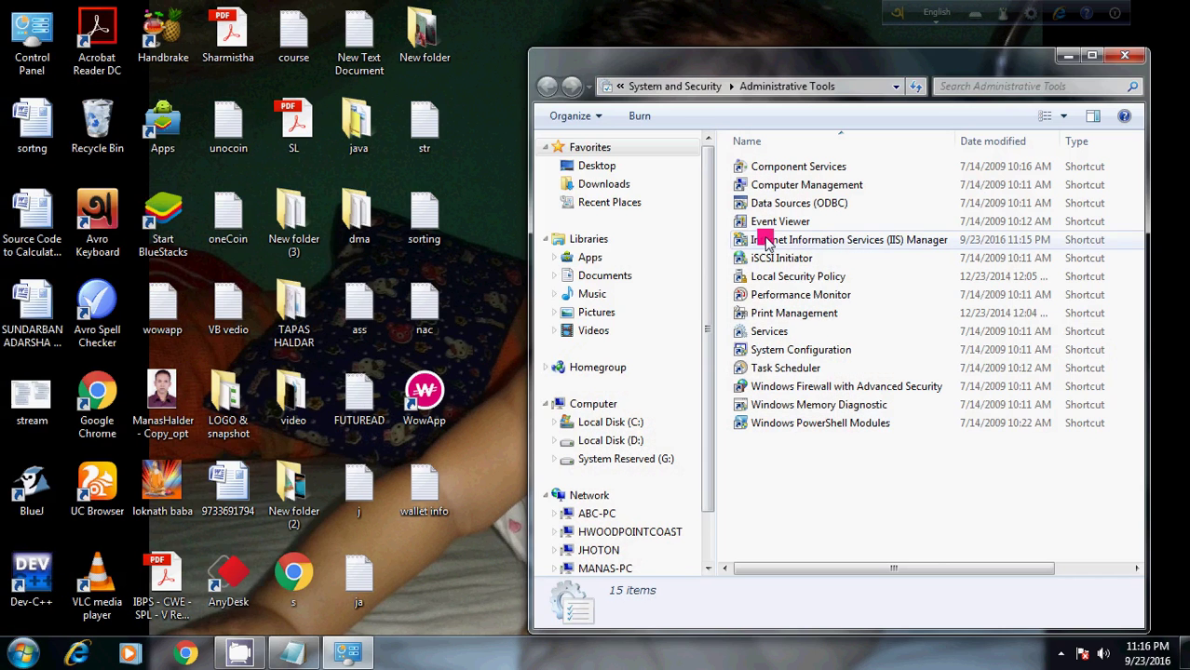
pyautogui.click(917, 250)
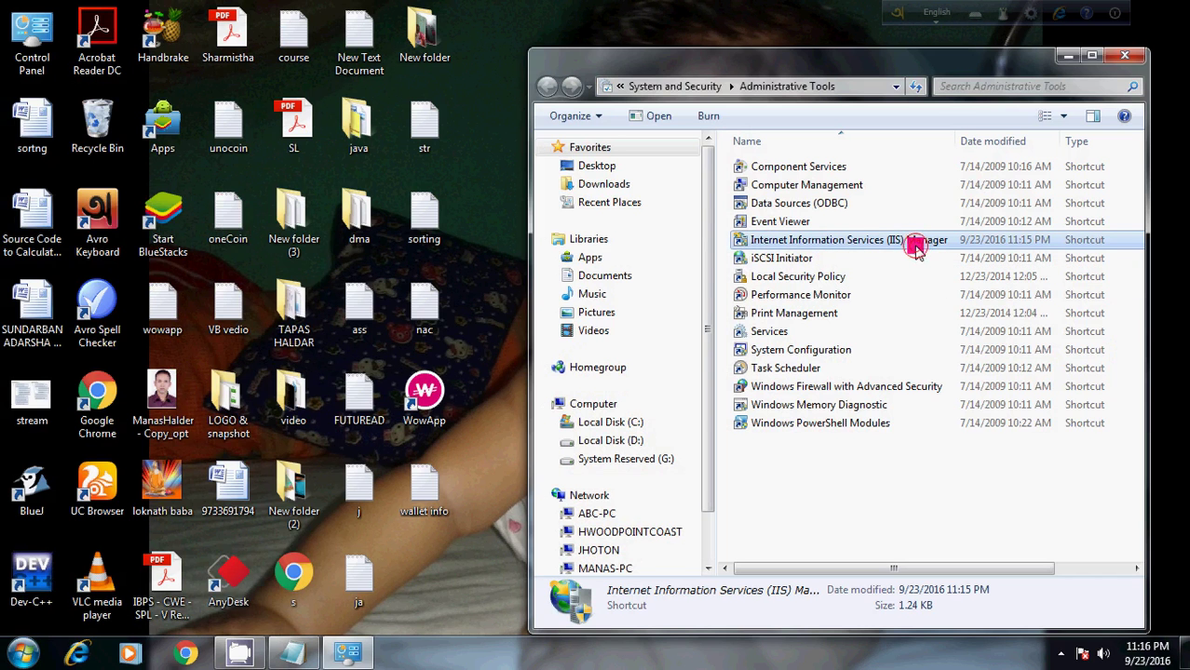
pyautogui.doubleClick(917, 249)
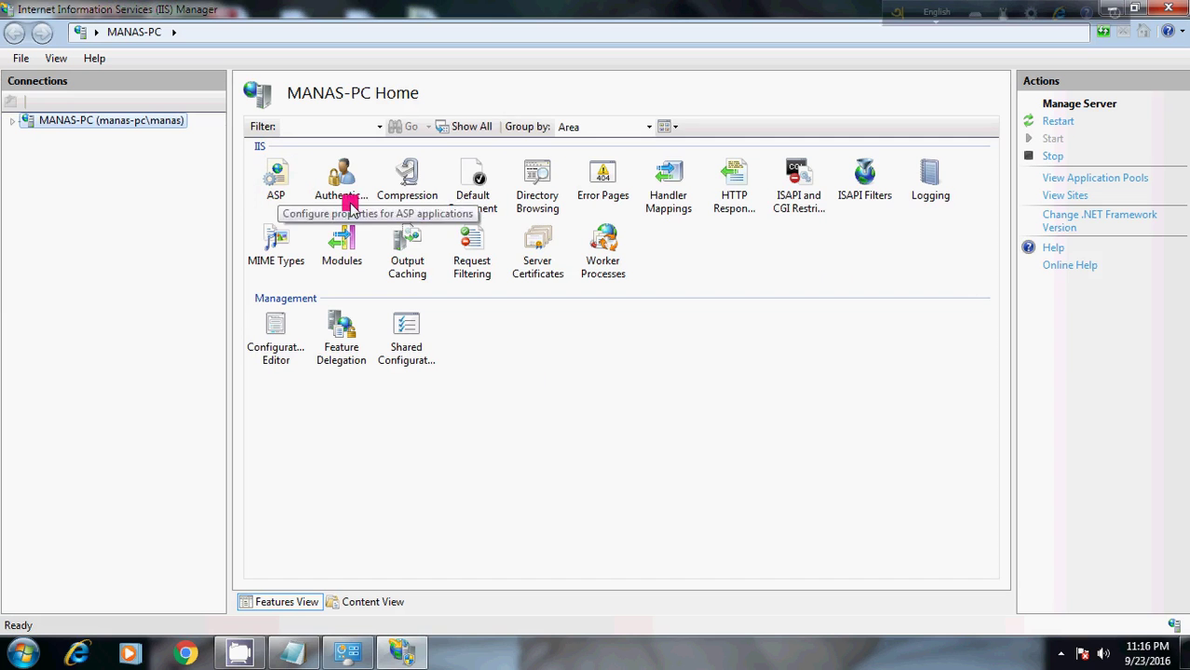
# Open the server's ASP settings and set Enable Parent Paths to True under Behavior
pyautogui.doubleClick(277, 184)
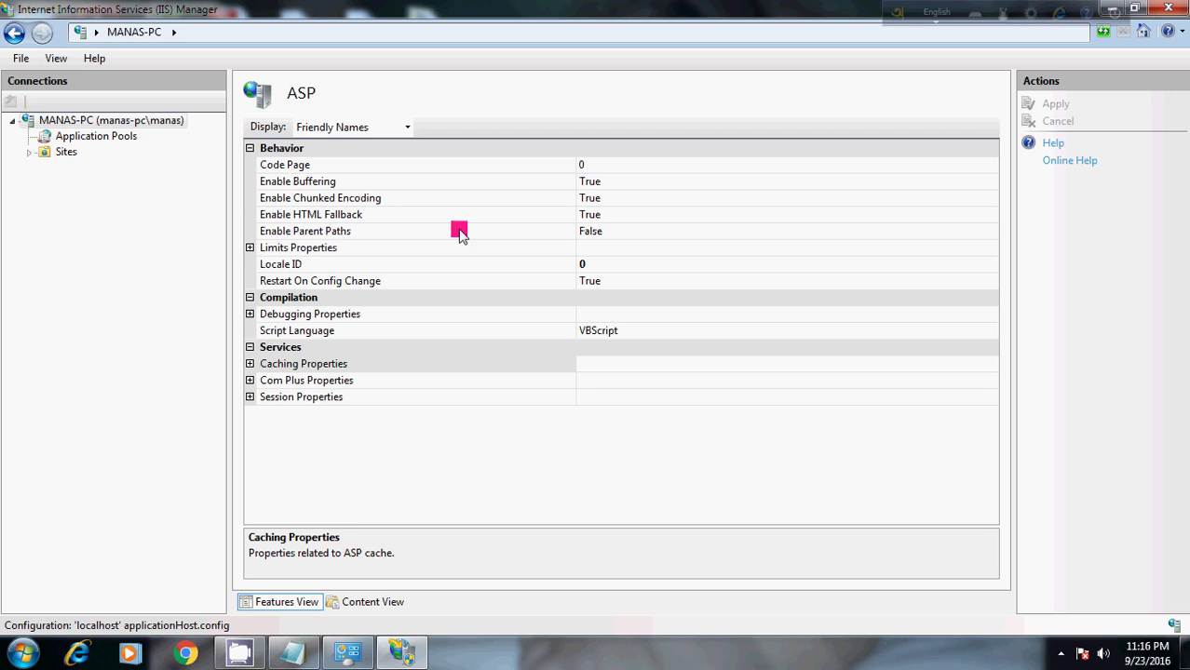
pyautogui.click(605, 234)
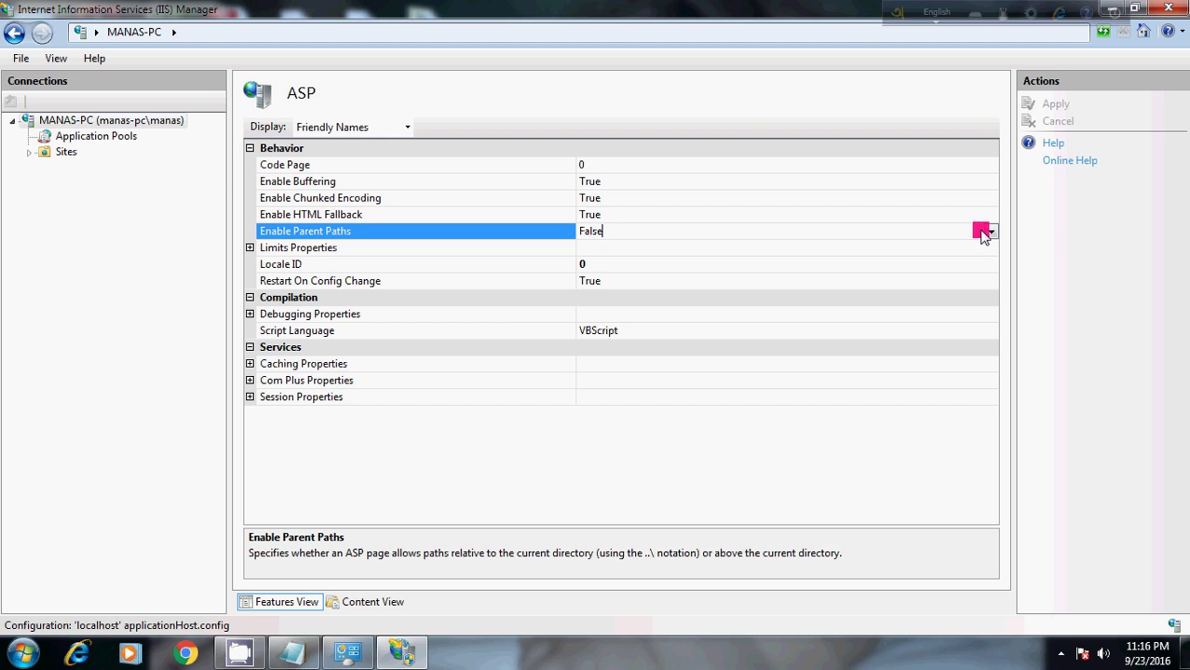
pyautogui.click(988, 232)
pyautogui.click(937, 249)
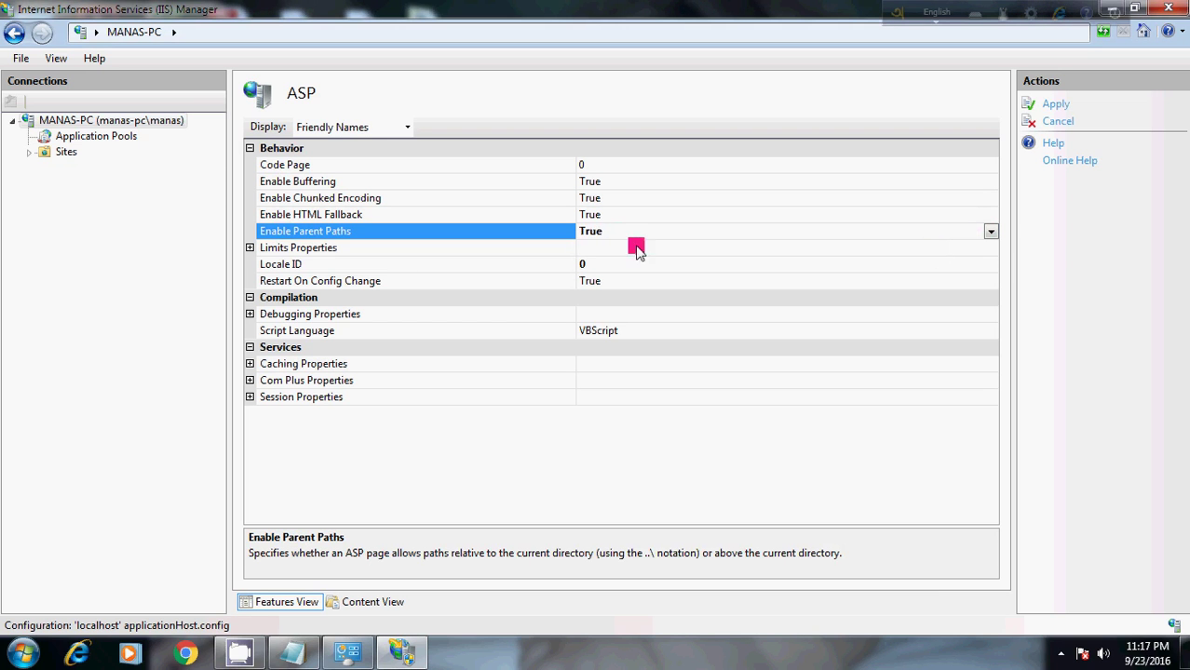
# Set Send Errors To Browser to True in the ASP Debugging Properties and apply the ASP setting changes
pyautogui.click(250, 314)
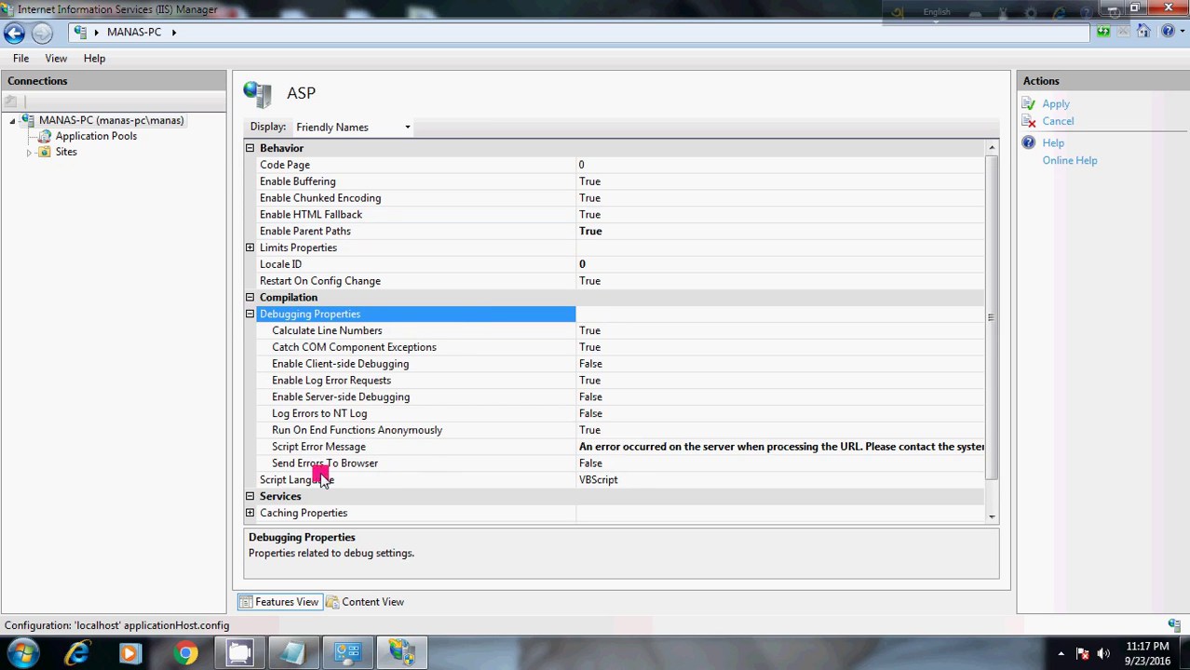
pyautogui.click(631, 471)
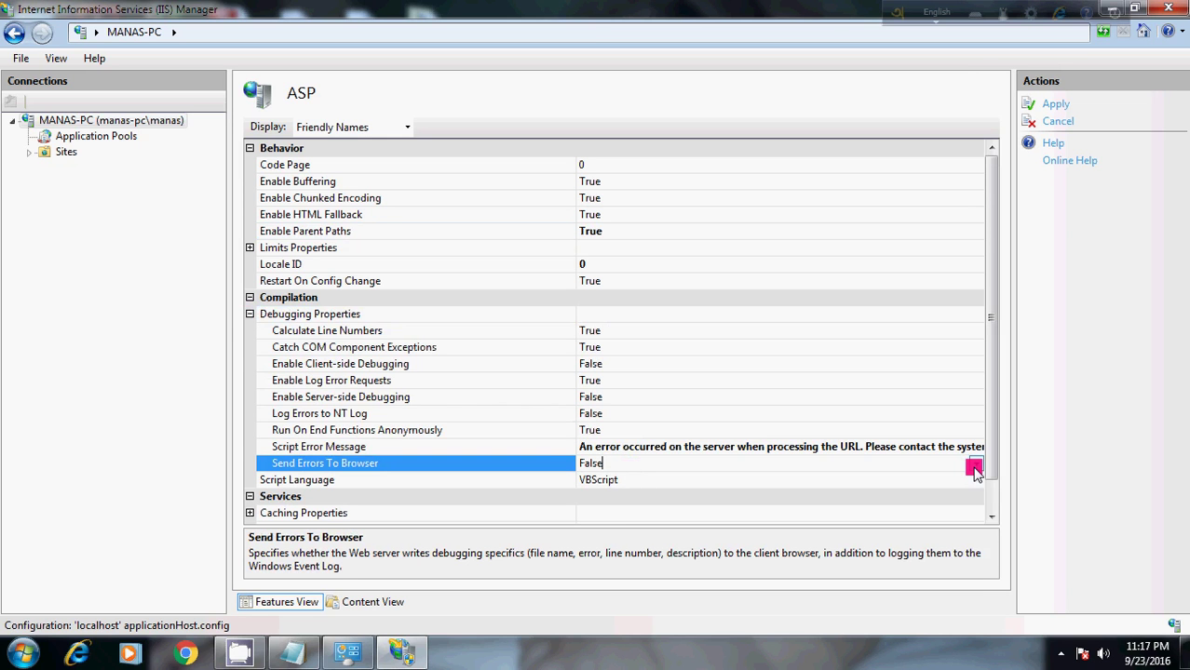
pyautogui.click(974, 468)
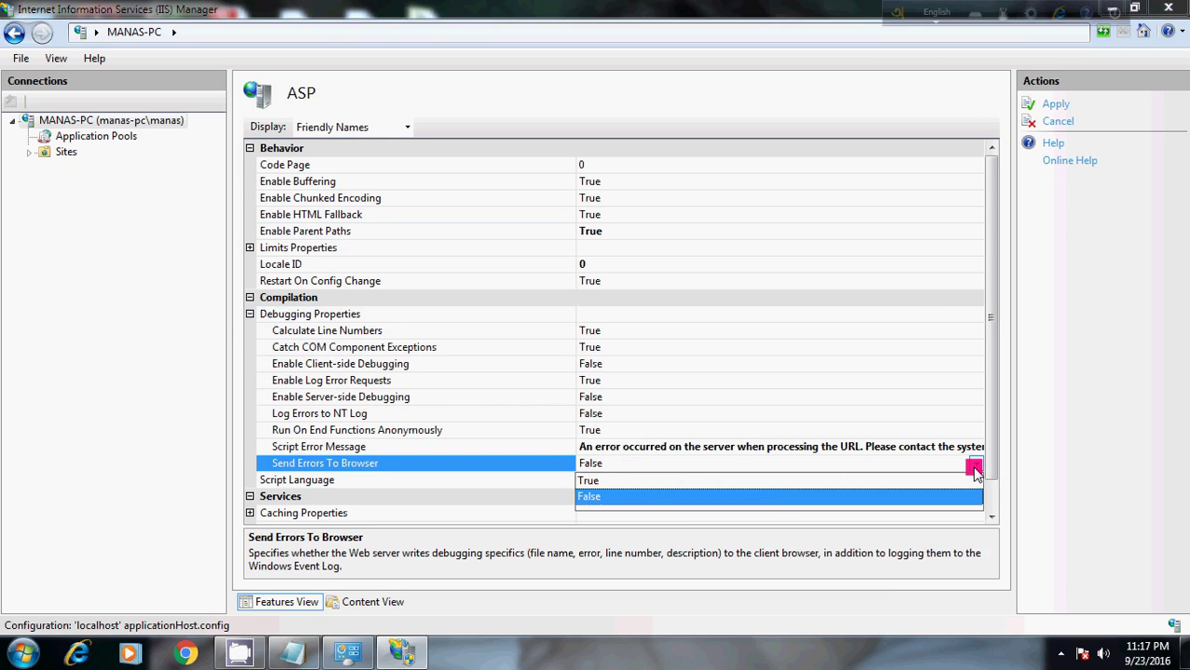
pyautogui.click(630, 486)
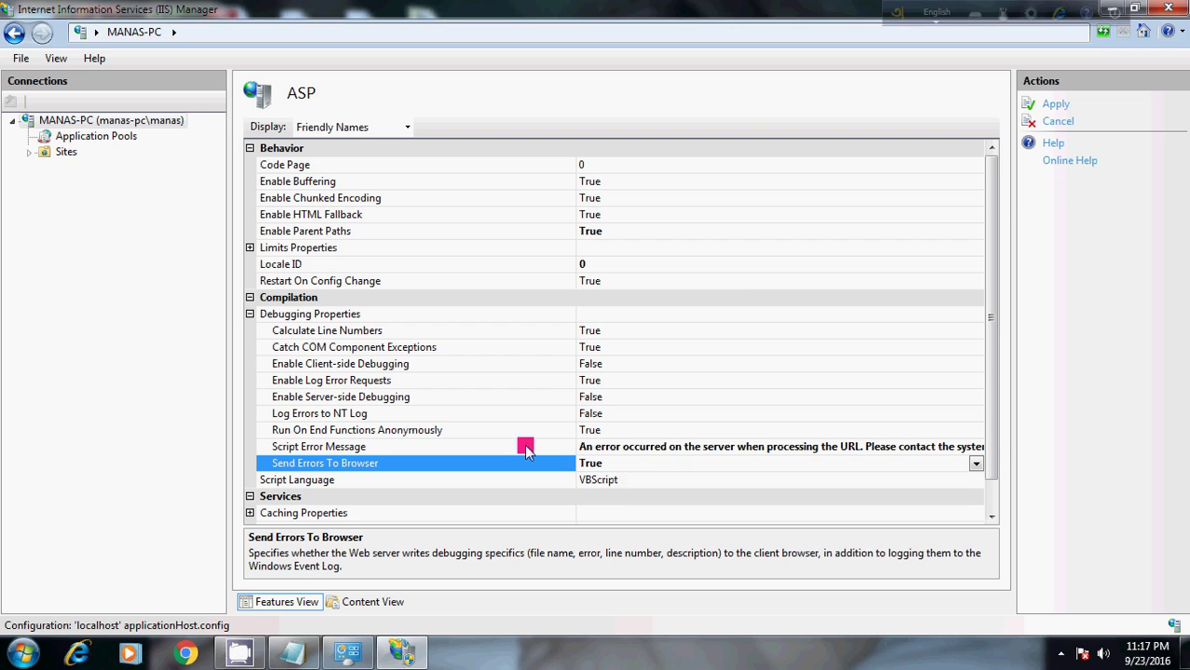
pyautogui.click(1057, 105)
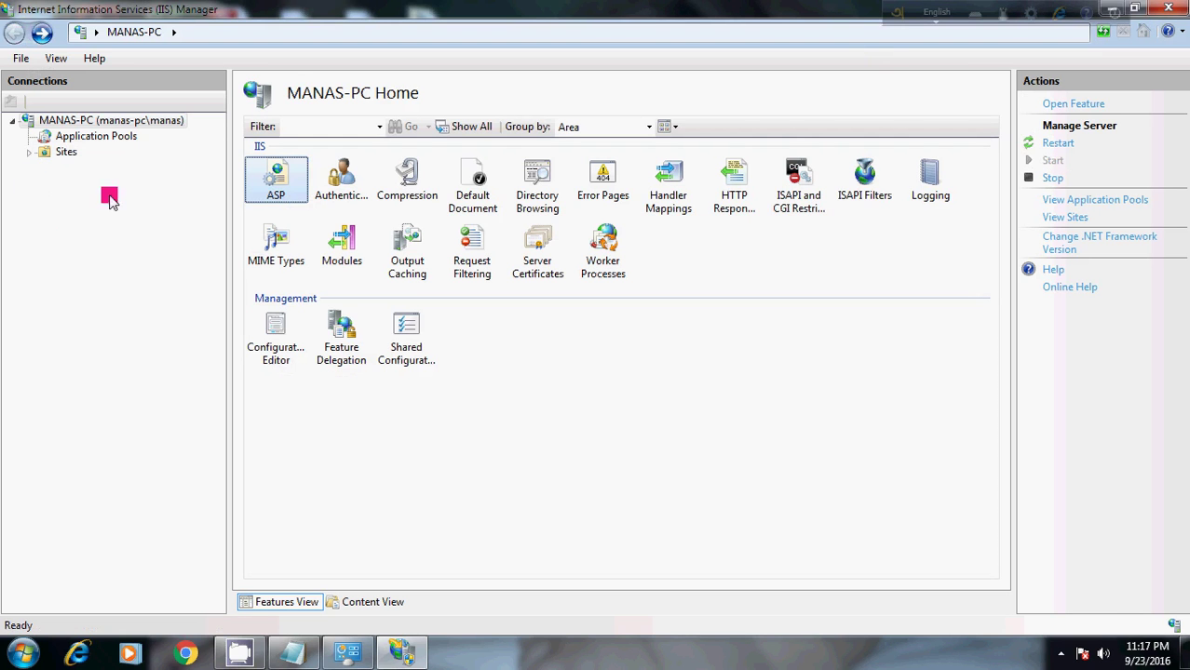
# Expand Sites in the server's connections and open the Advanced Settings of the Default Web Site
pyautogui.click(29, 152)
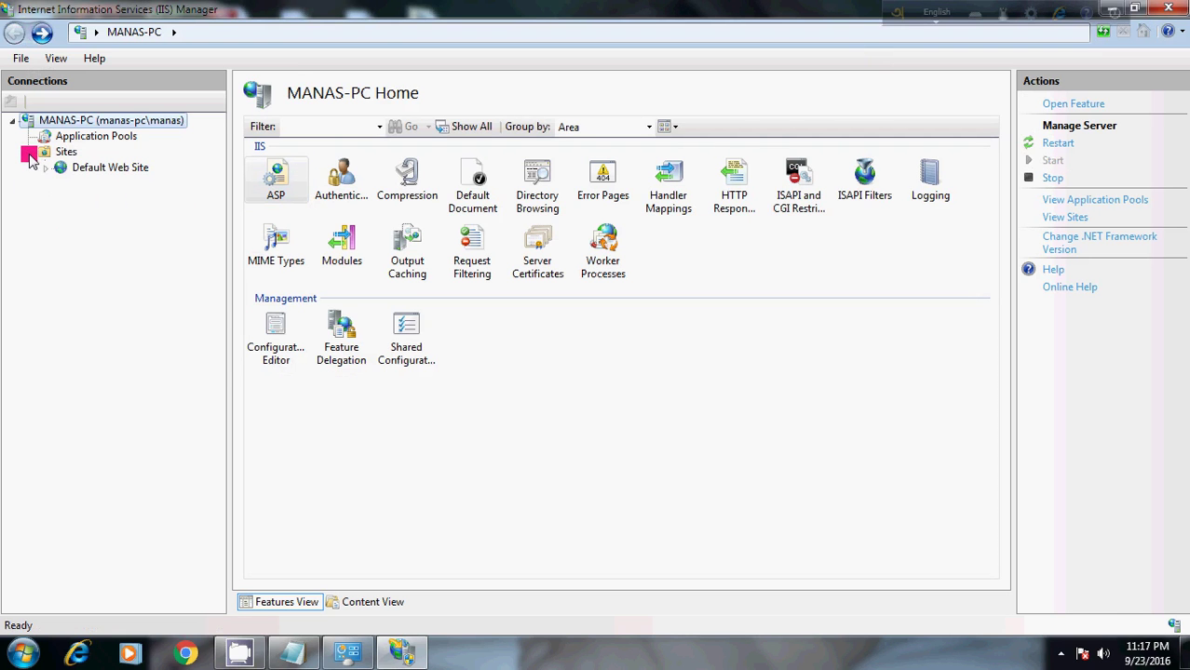
pyautogui.rightClick(113, 172)
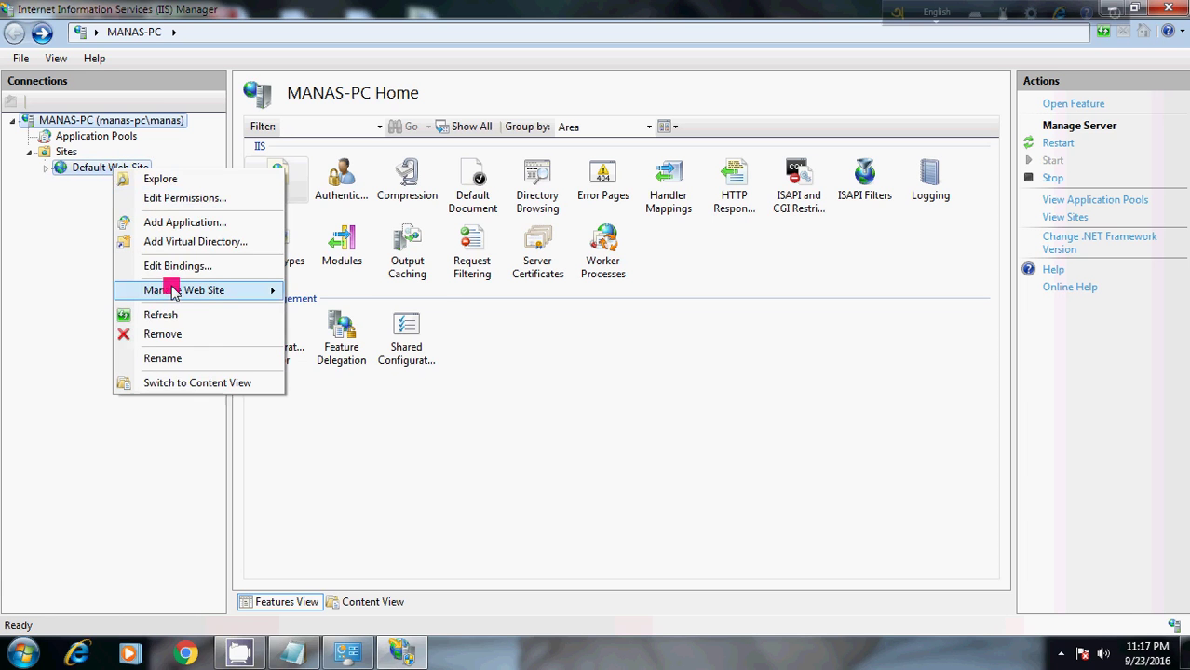
pyautogui.moveTo(173, 290)
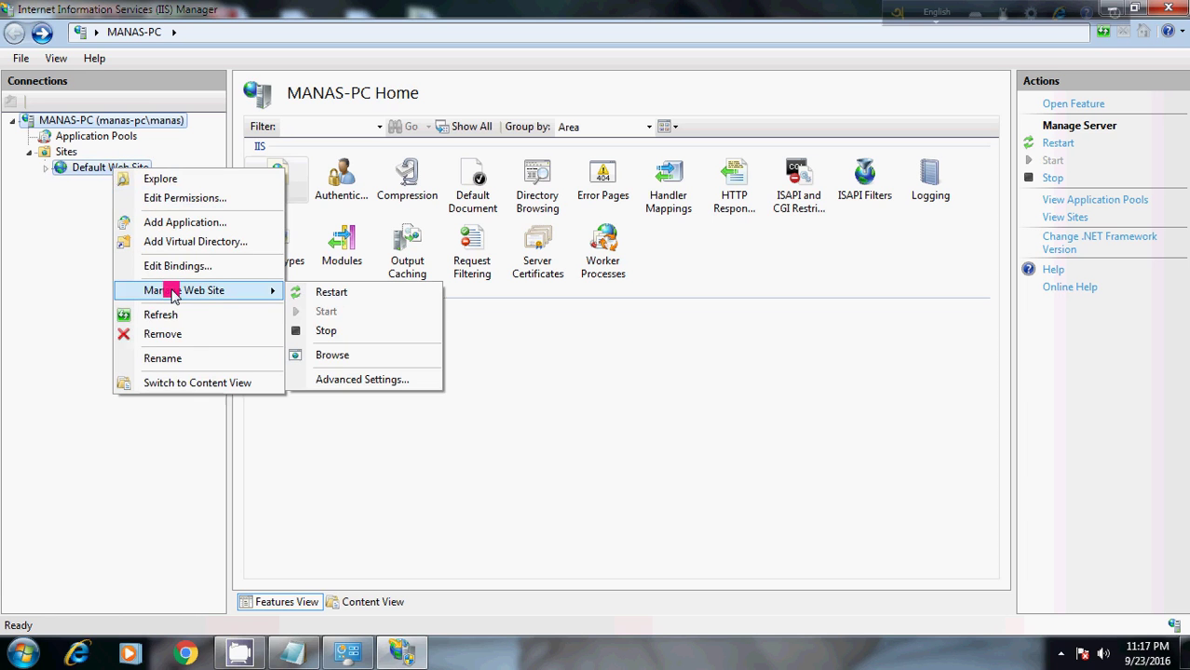
pyautogui.click(340, 381)
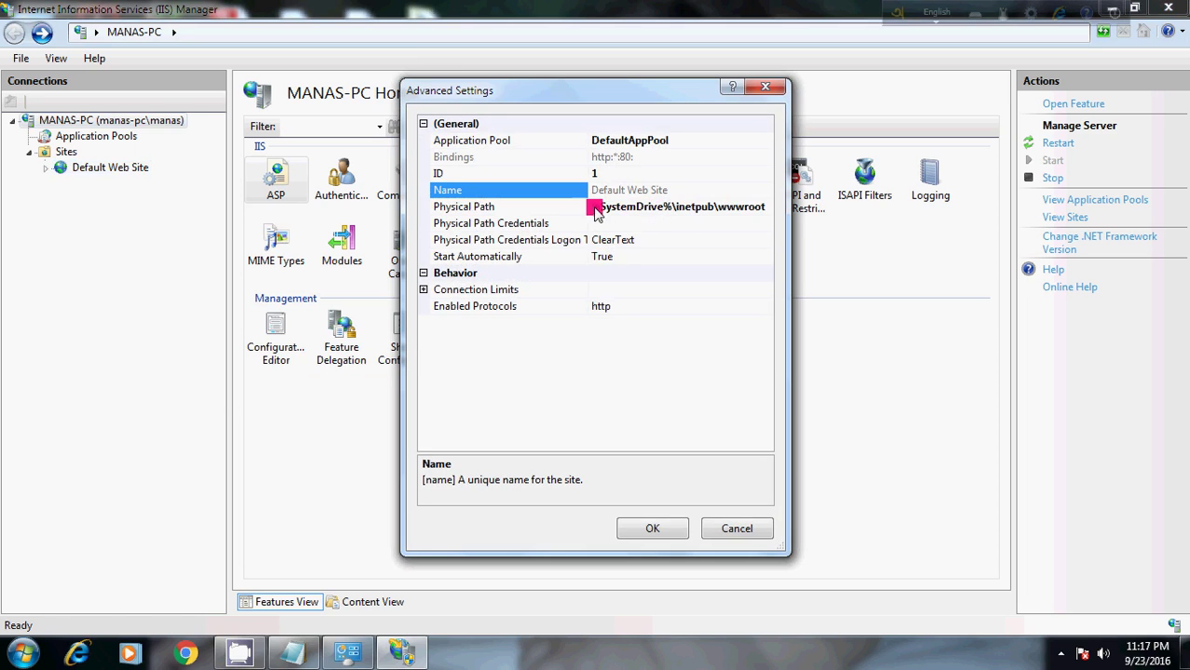
# Set the Default Web Site's physical path to D:\inetpub\wwwroot and accept the advanced settings
pyautogui.click(673, 211)
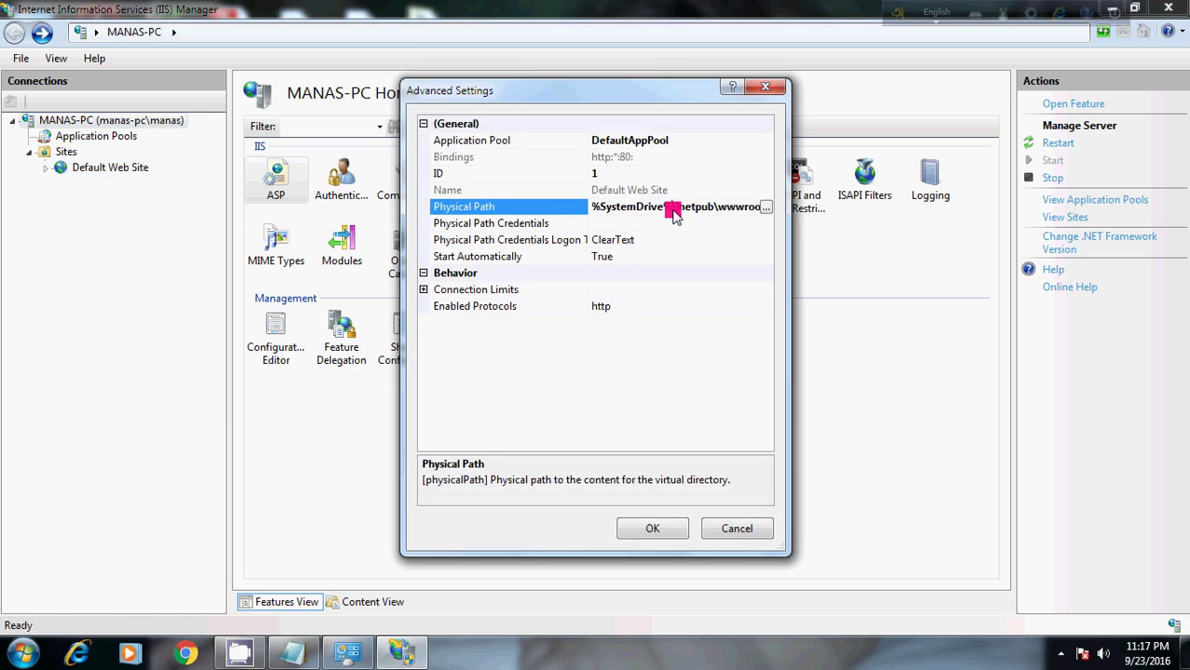
pyautogui.click(762, 208)
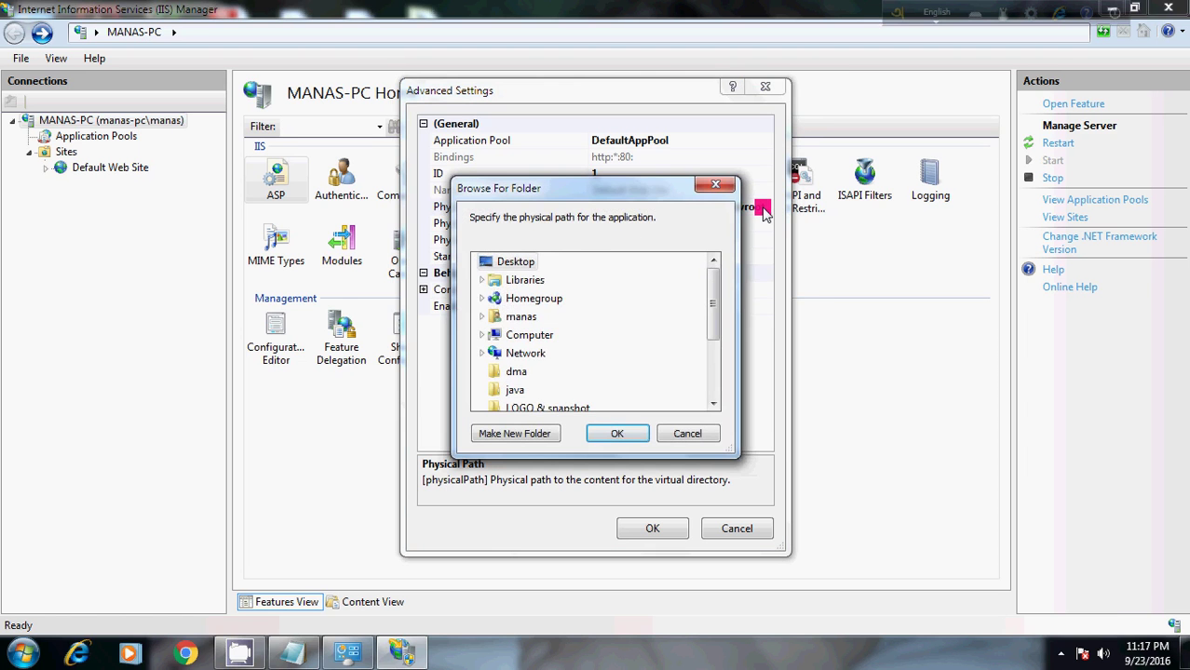
pyautogui.click(715, 184)
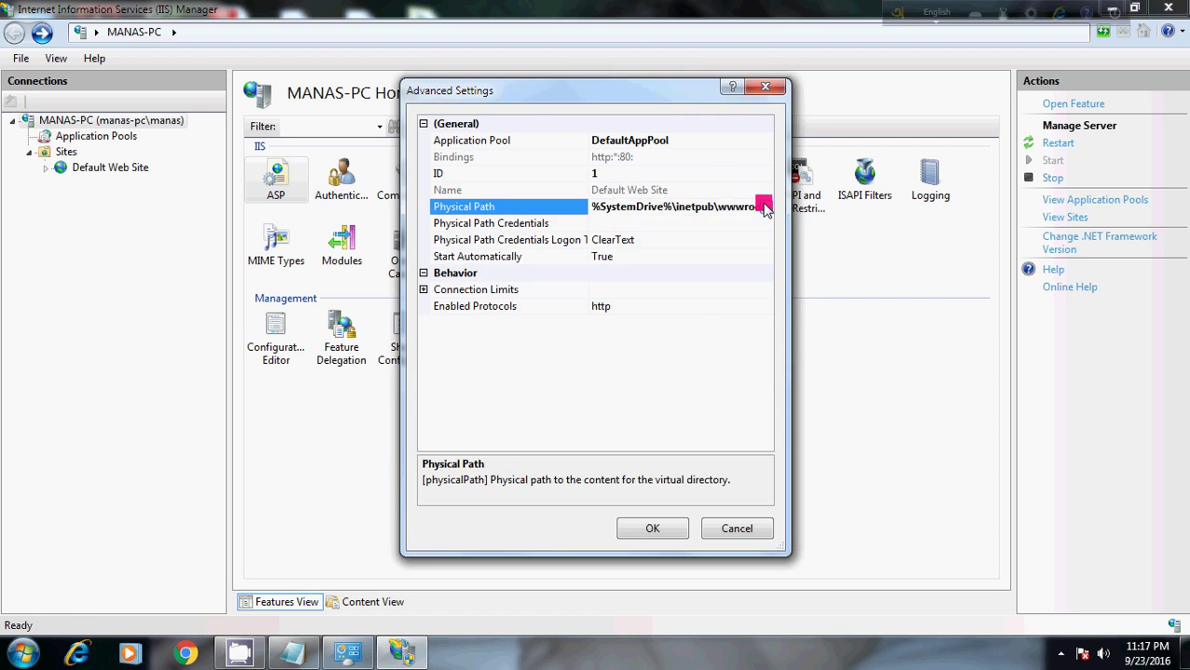
pyautogui.click(762, 207)
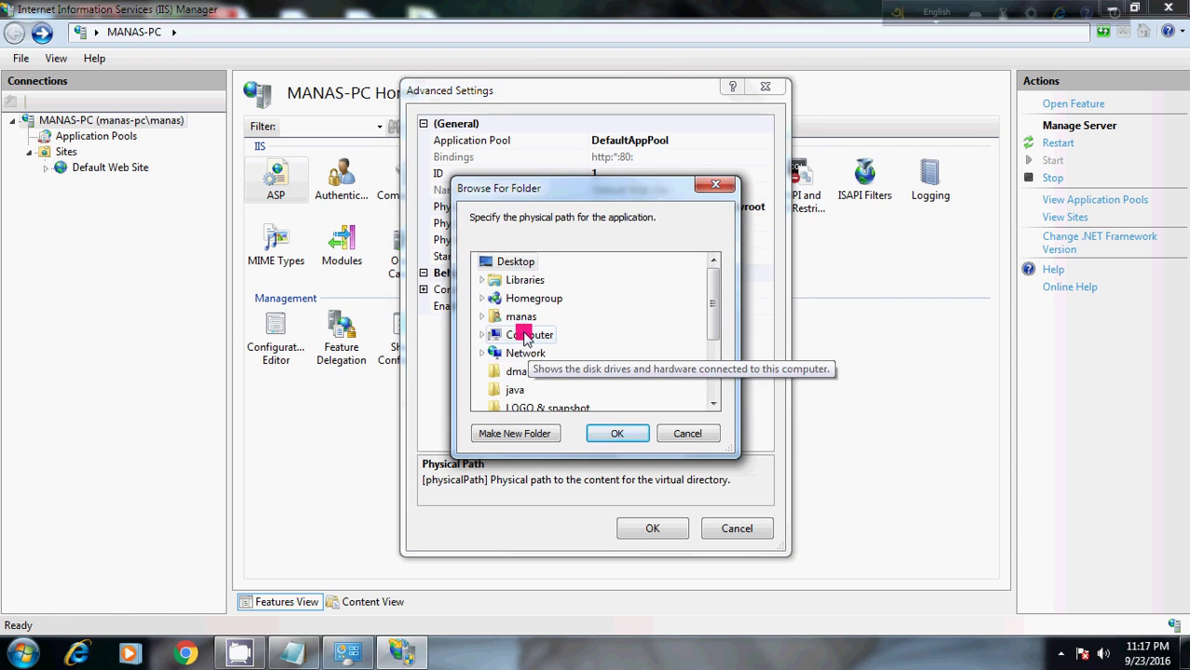
pyautogui.click(481, 335)
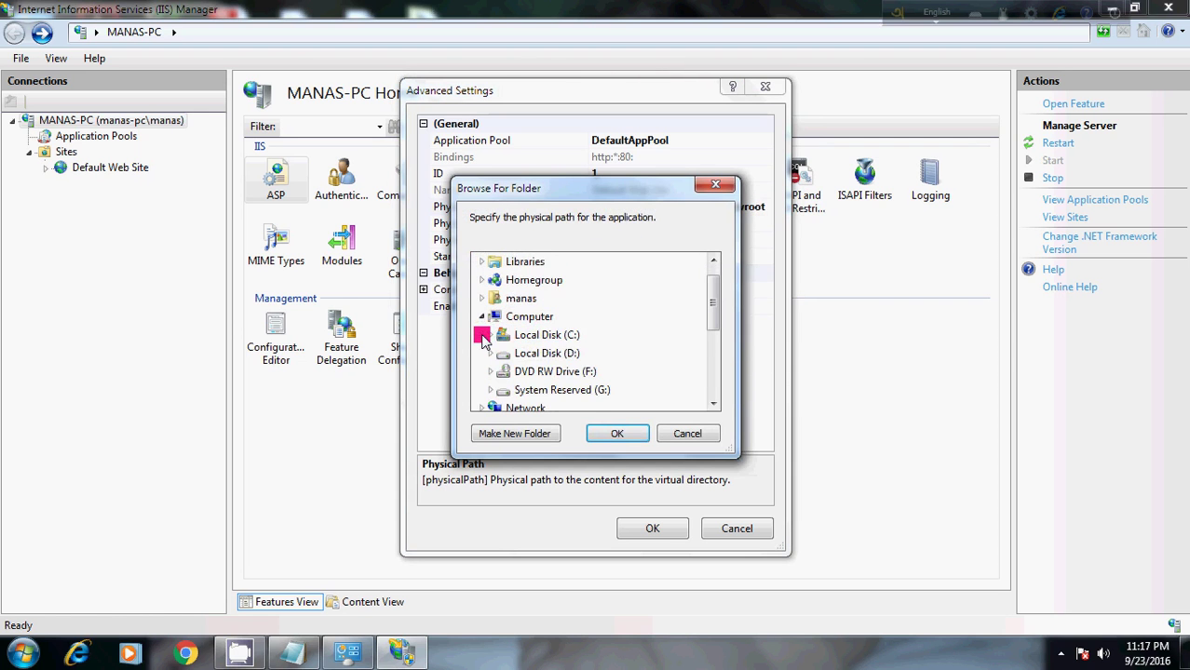
pyautogui.doubleClick(524, 353)
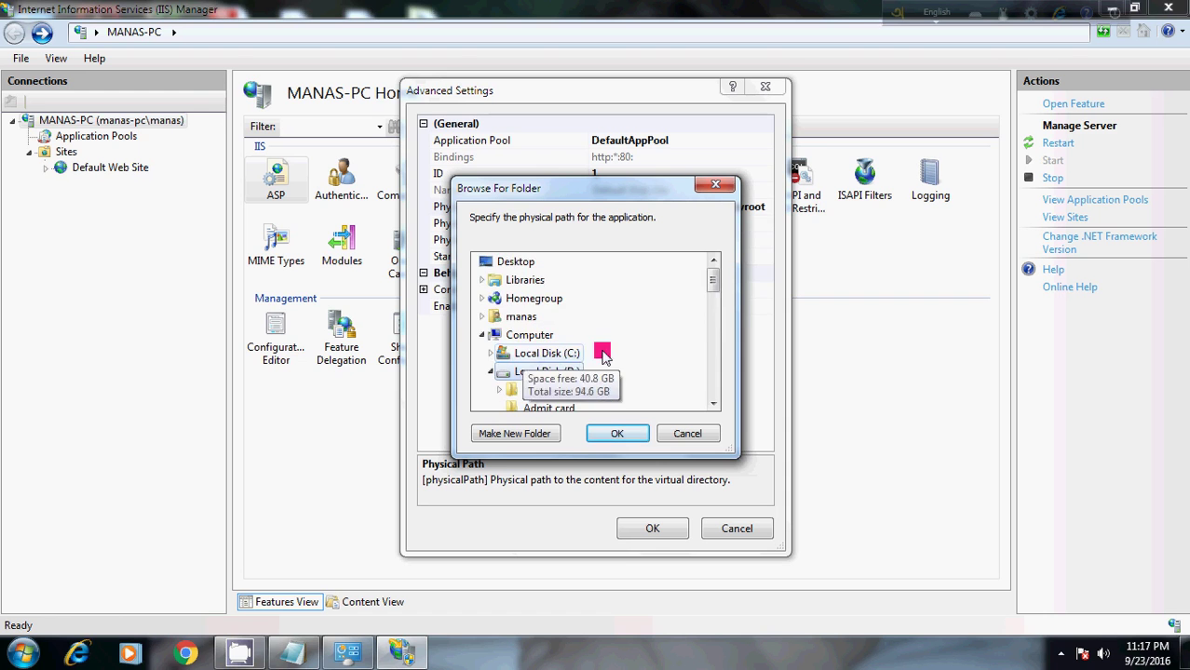
pyautogui.moveTo(712, 270); pyautogui.dragTo(715, 326)
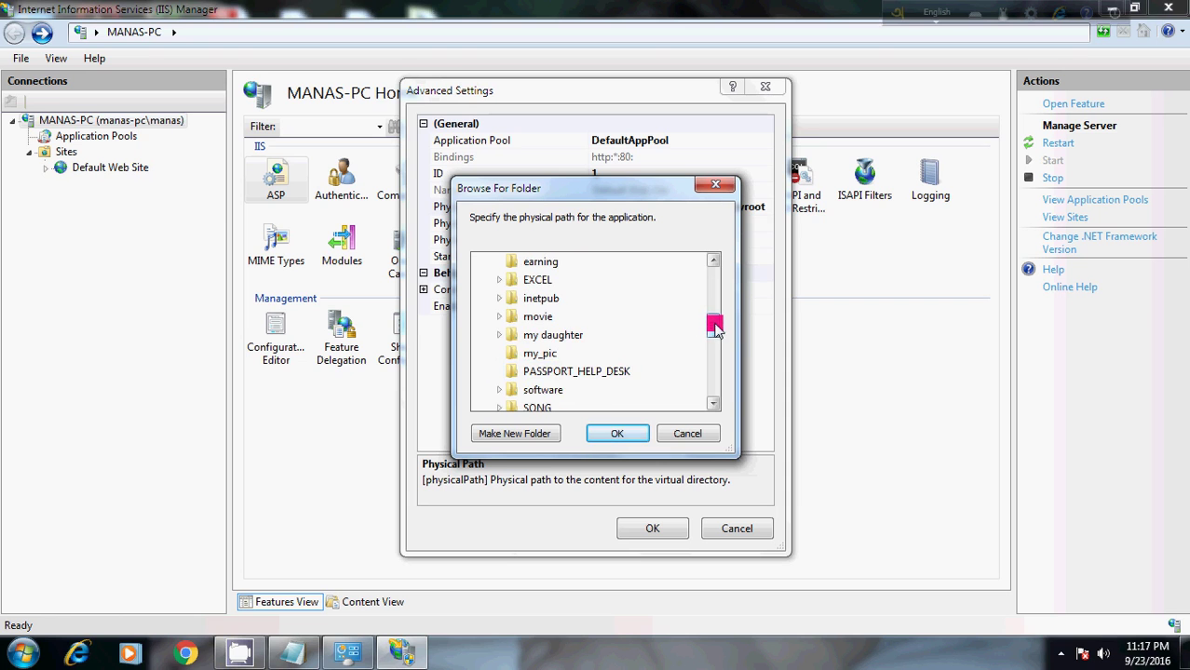
pyautogui.click(529, 302)
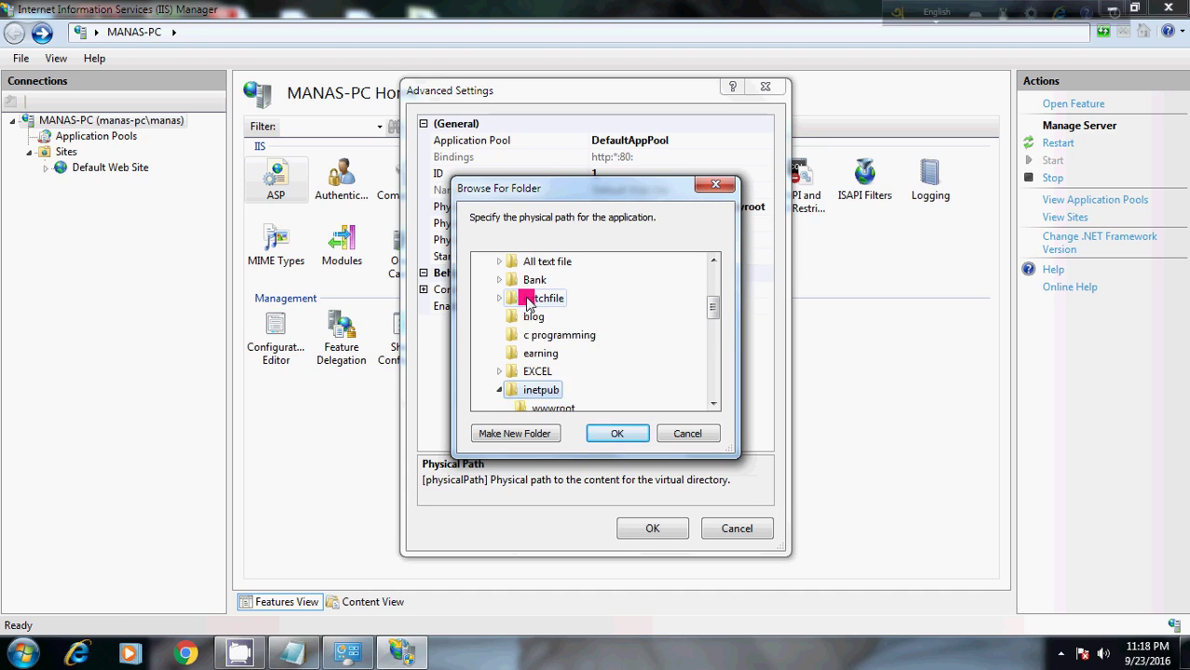
pyautogui.scroll(-1, 589, 377)
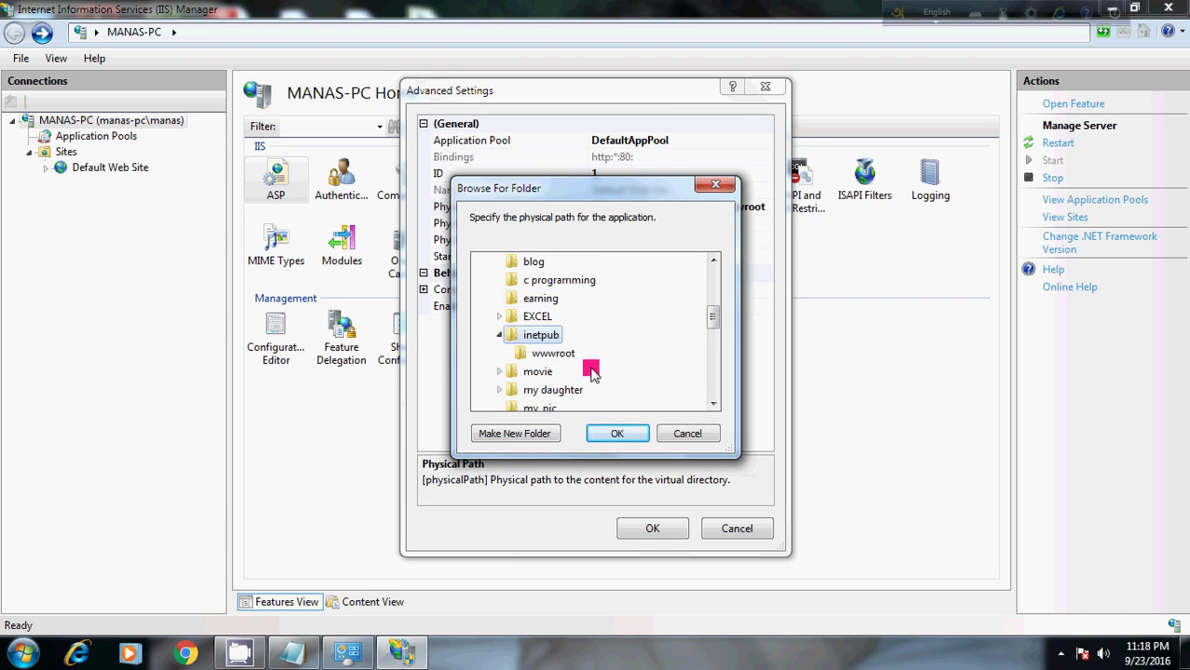
pyautogui.click(565, 356)
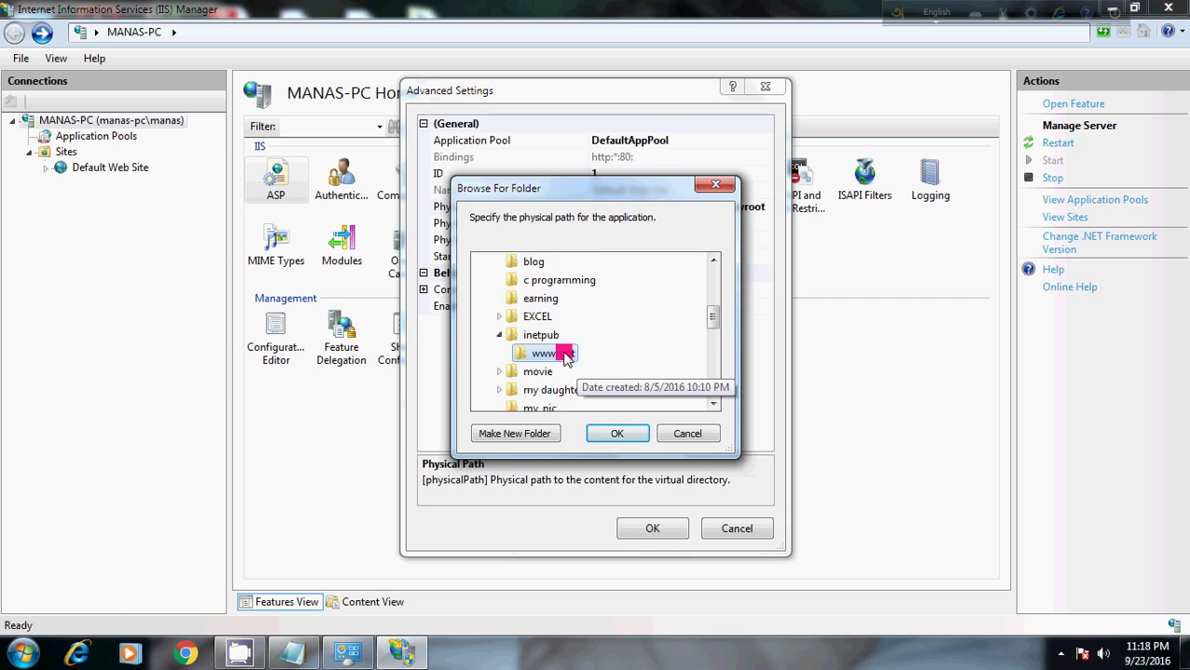
pyautogui.click(621, 435)
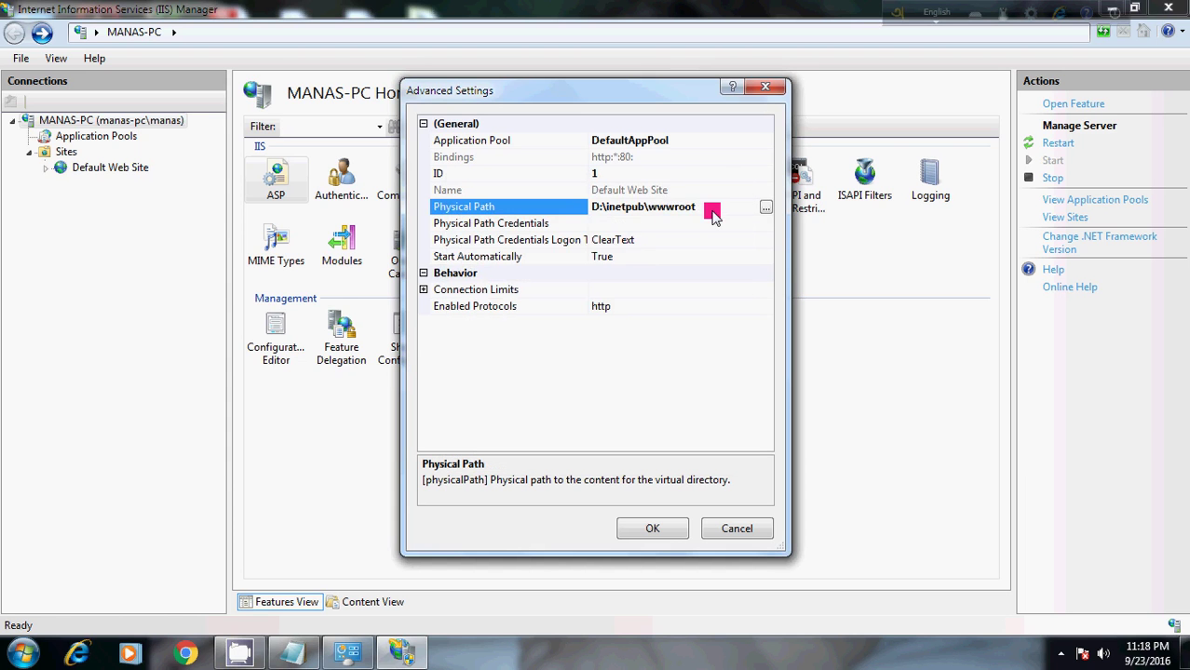
pyautogui.click(667, 529)
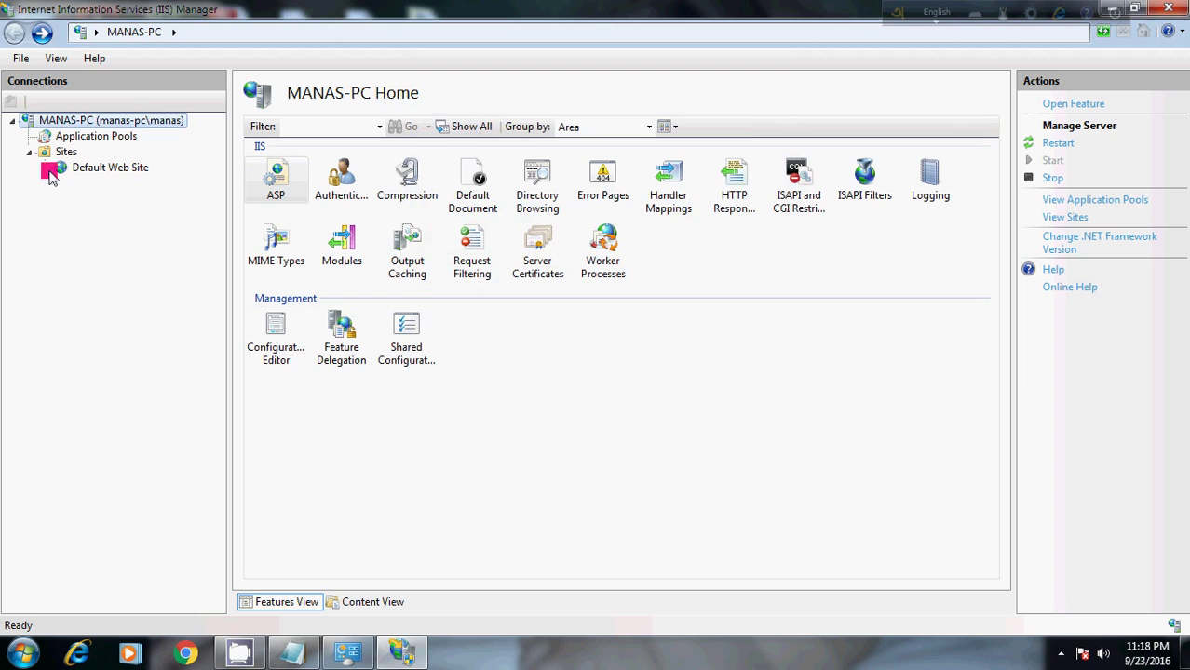
# Enable Directory Browsing for the server, and close IIS Manager and Administrative Tools
pyautogui.doubleClick(527, 200)
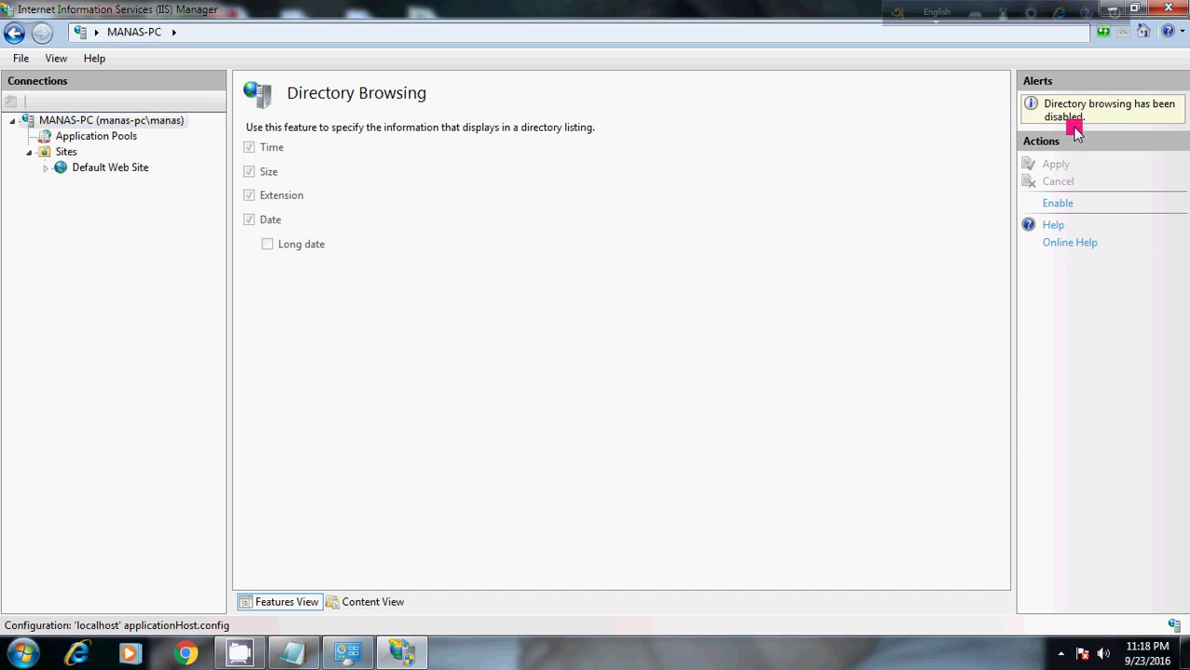
pyautogui.click(1058, 206)
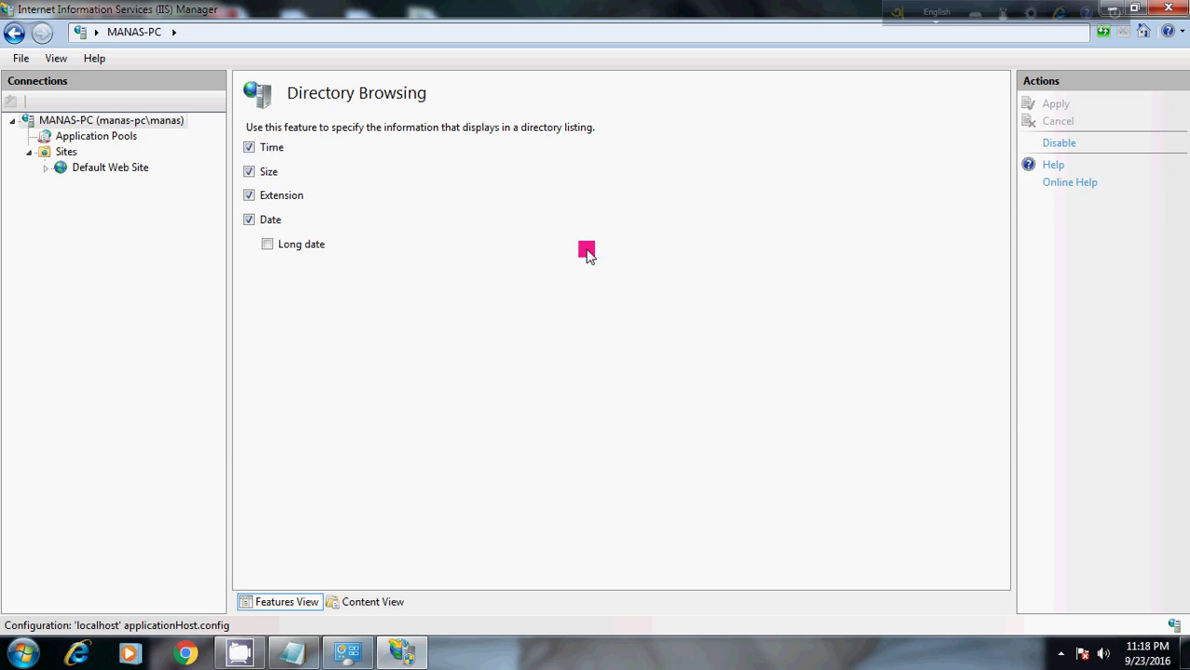
pyautogui.click(1172, 10)
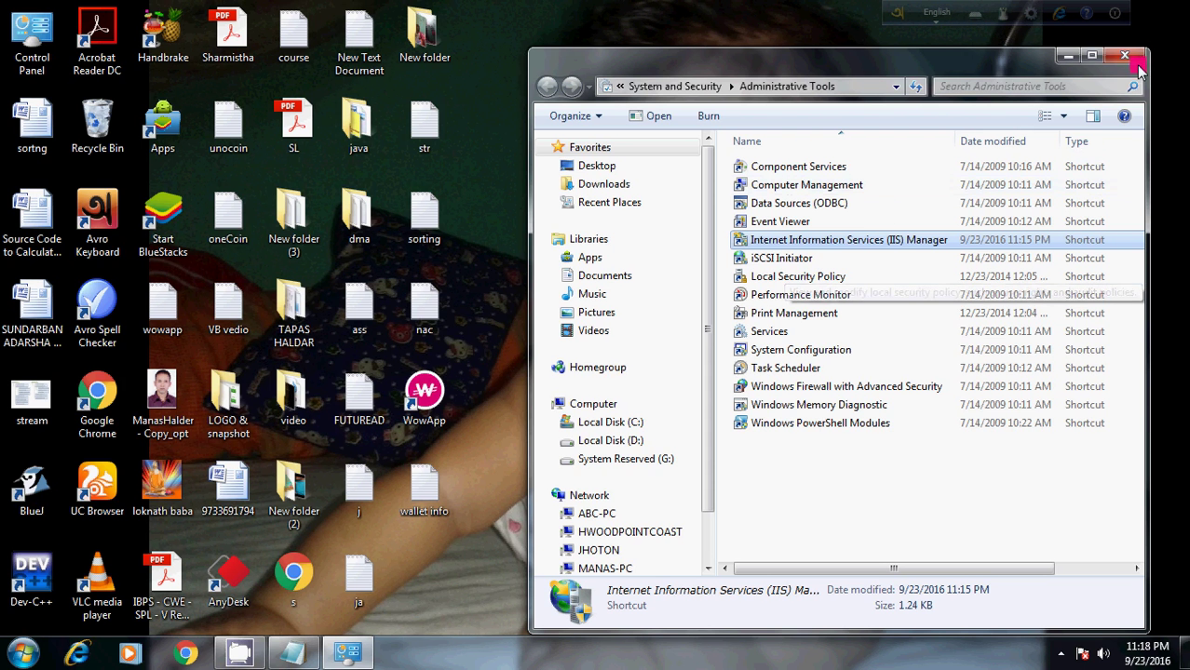
pyautogui.click(1136, 63)
pyautogui.moveTo(290, 654)
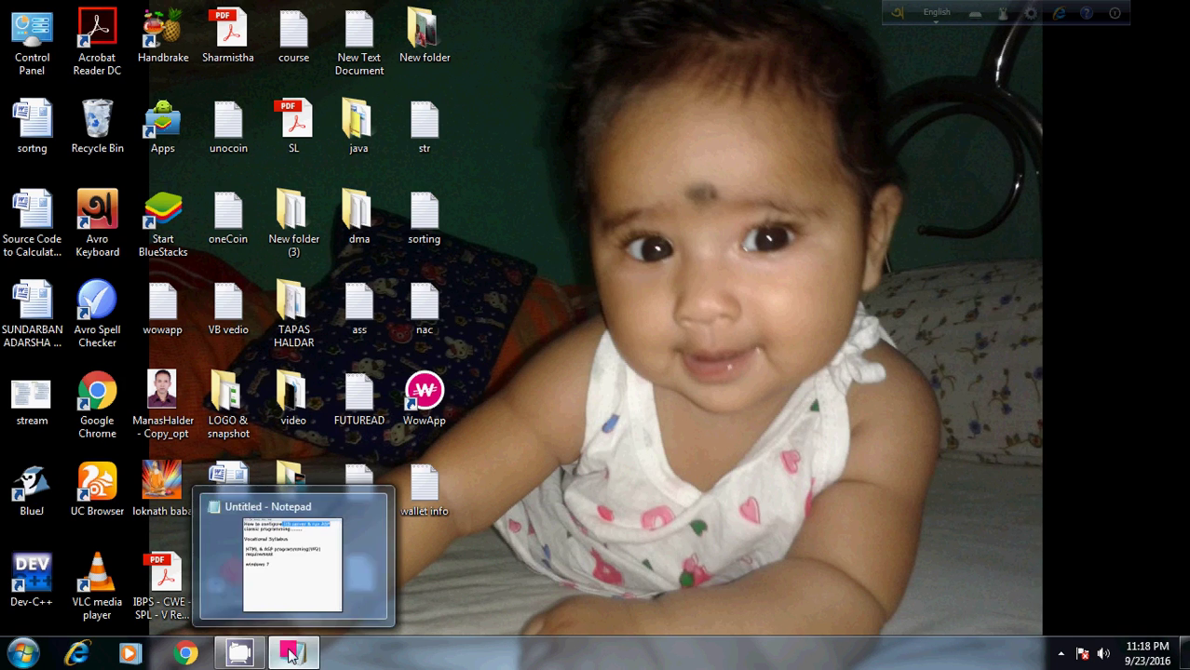
pyautogui.click(619, 511)
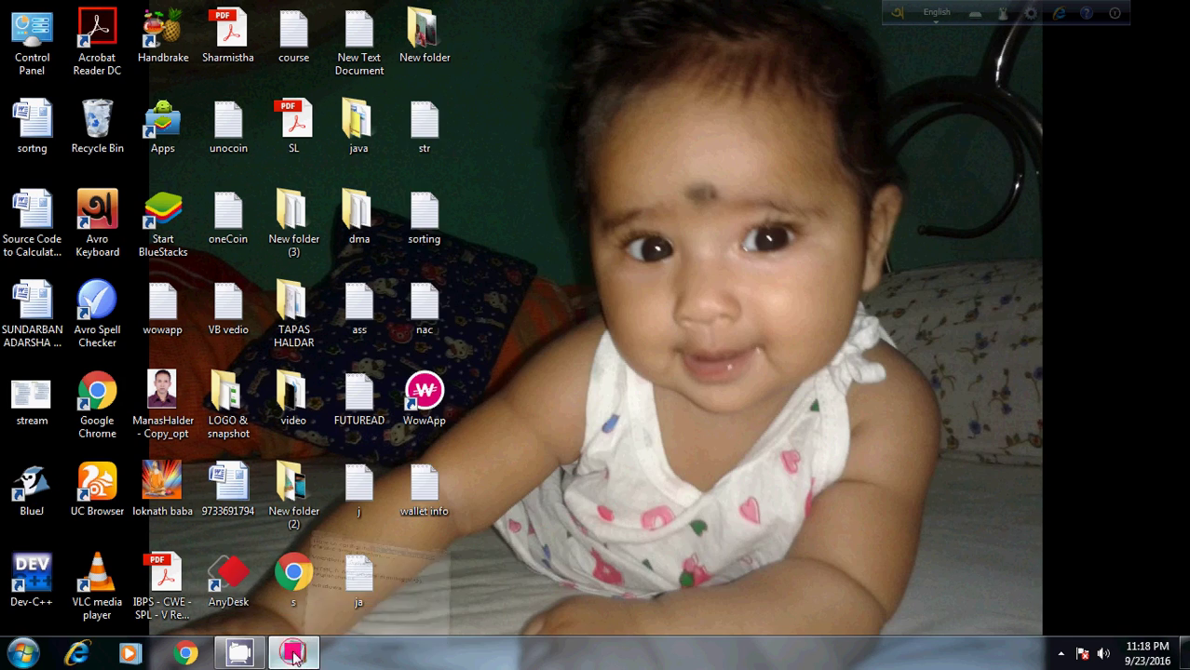
pyautogui.click(293, 654)
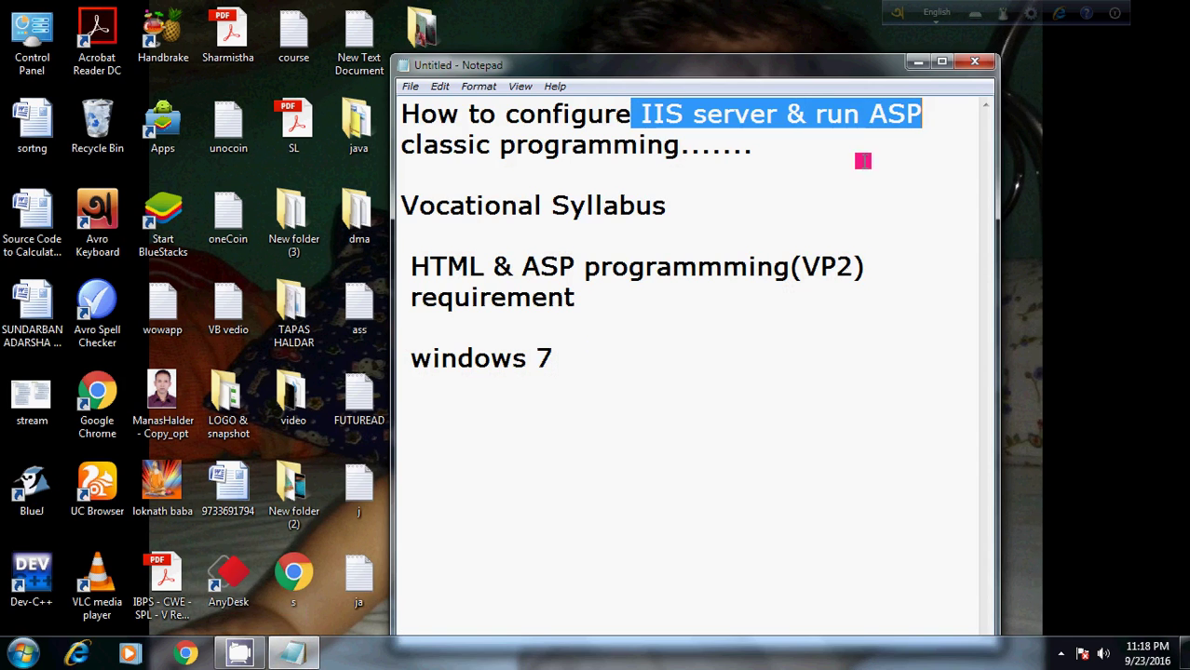
pyautogui.click(918, 62)
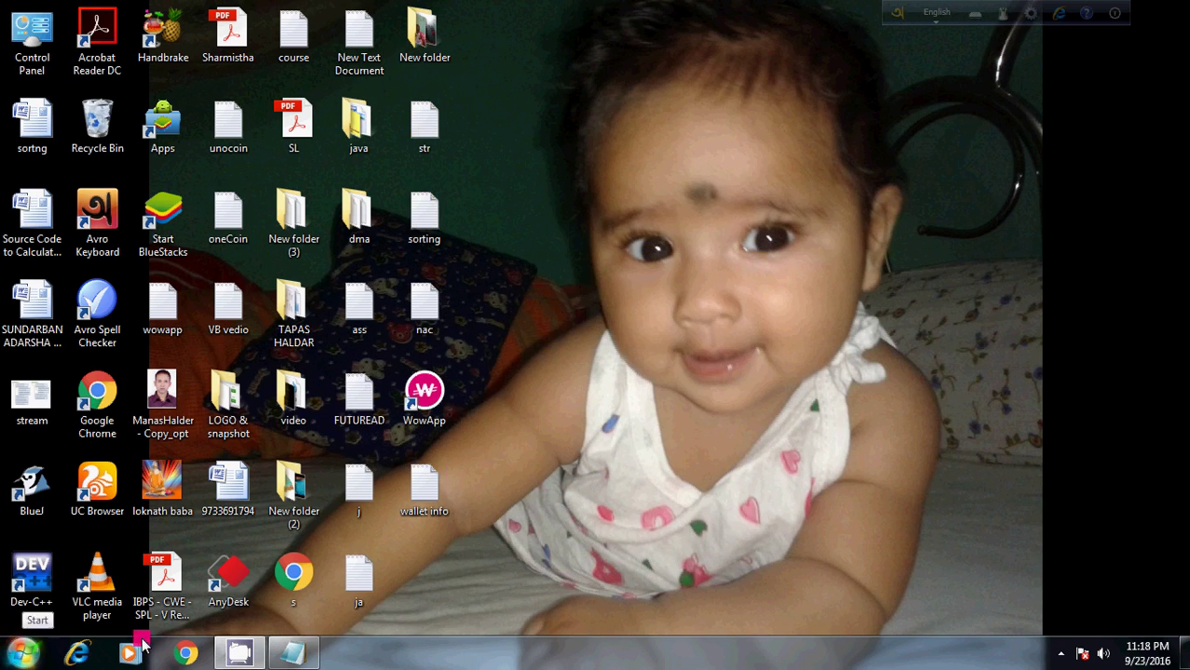
# Open a new Notepad document and write the page skeleton with opening and closing html and body tags
pyautogui.click(24, 654)
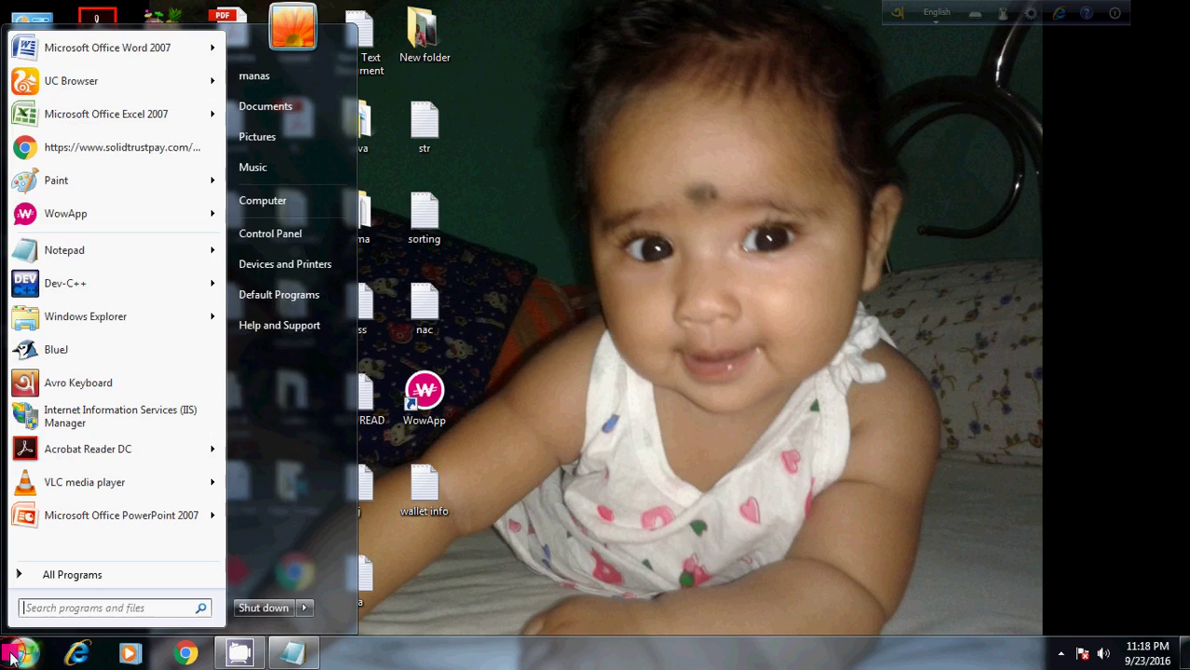
pyautogui.click(80, 248)
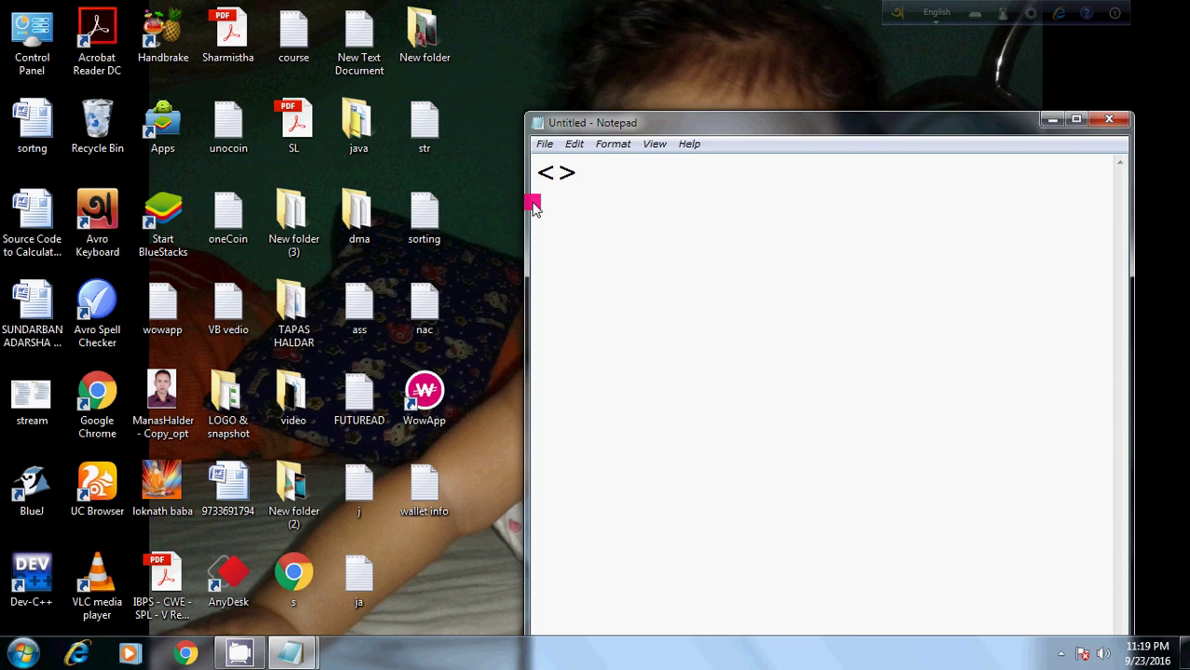
pyautogui.write('html> <')
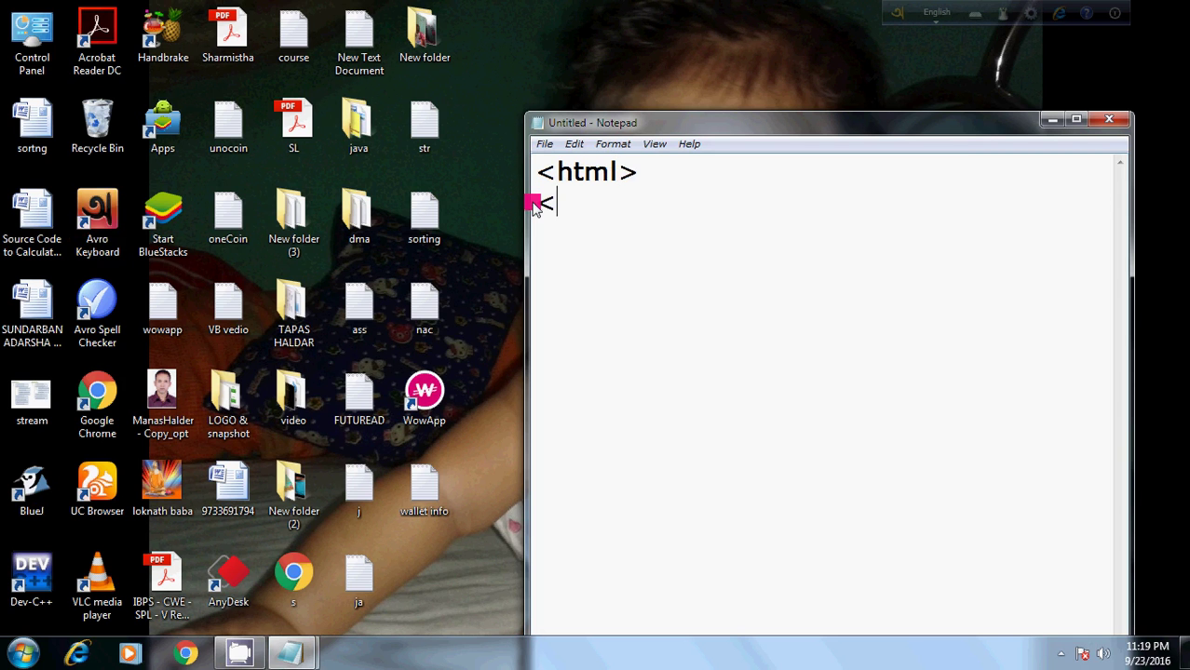
pyautogui.write('body> <')
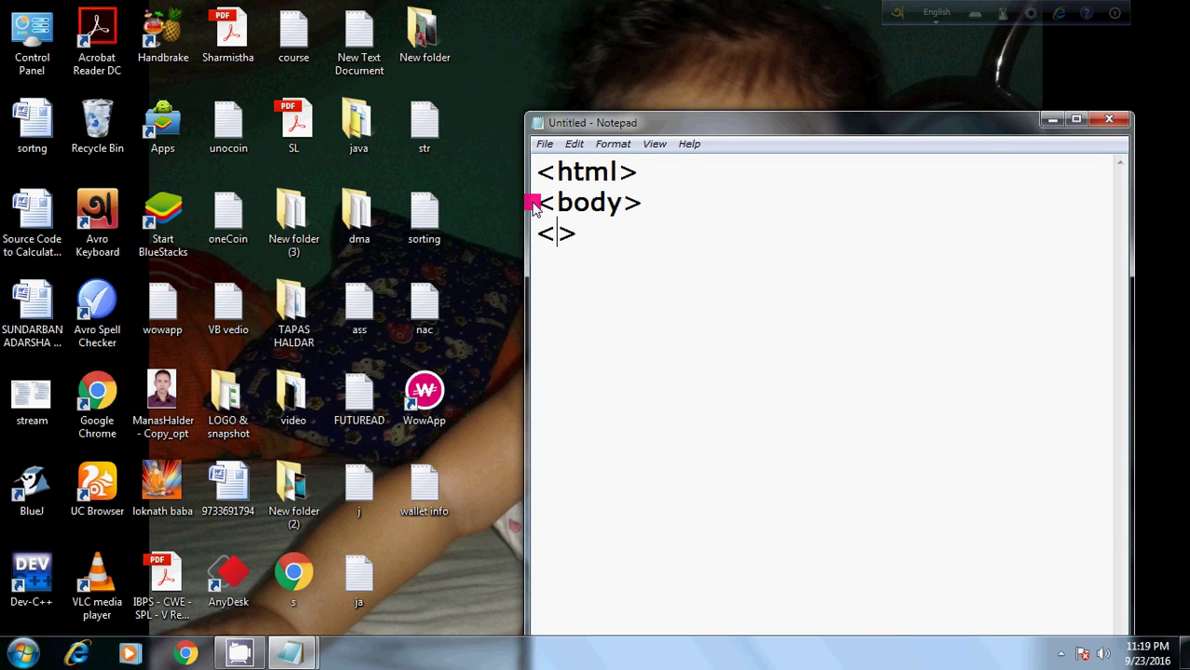
pyautogui.write('/body> <')
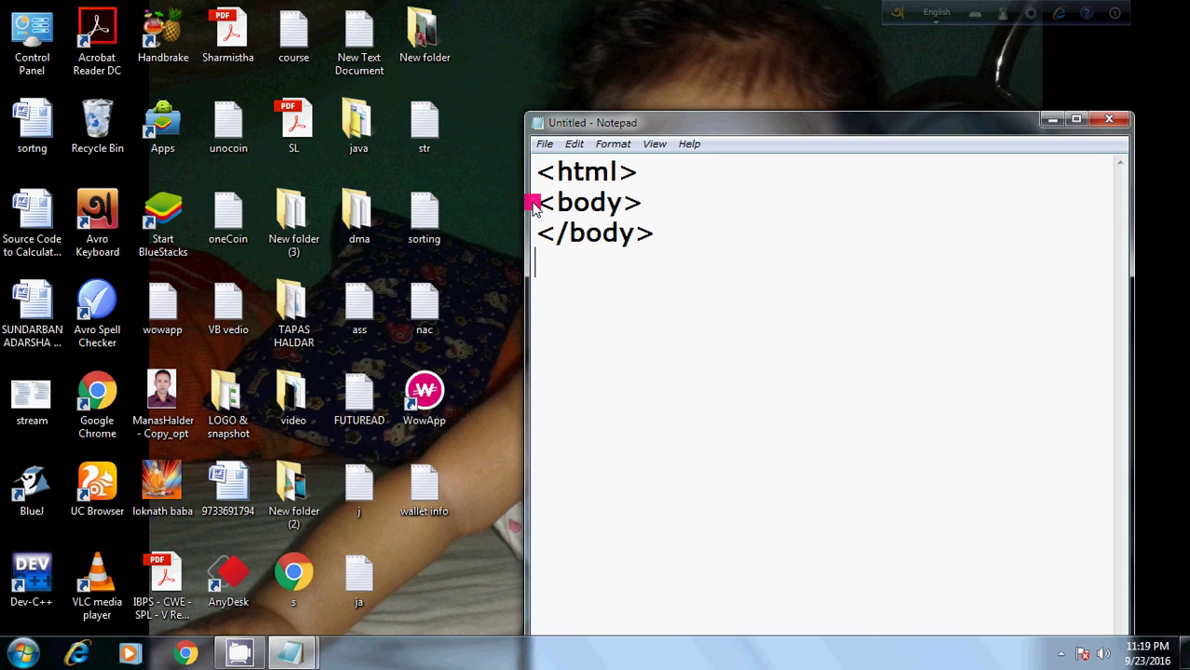
pyautogui.write('/html>')
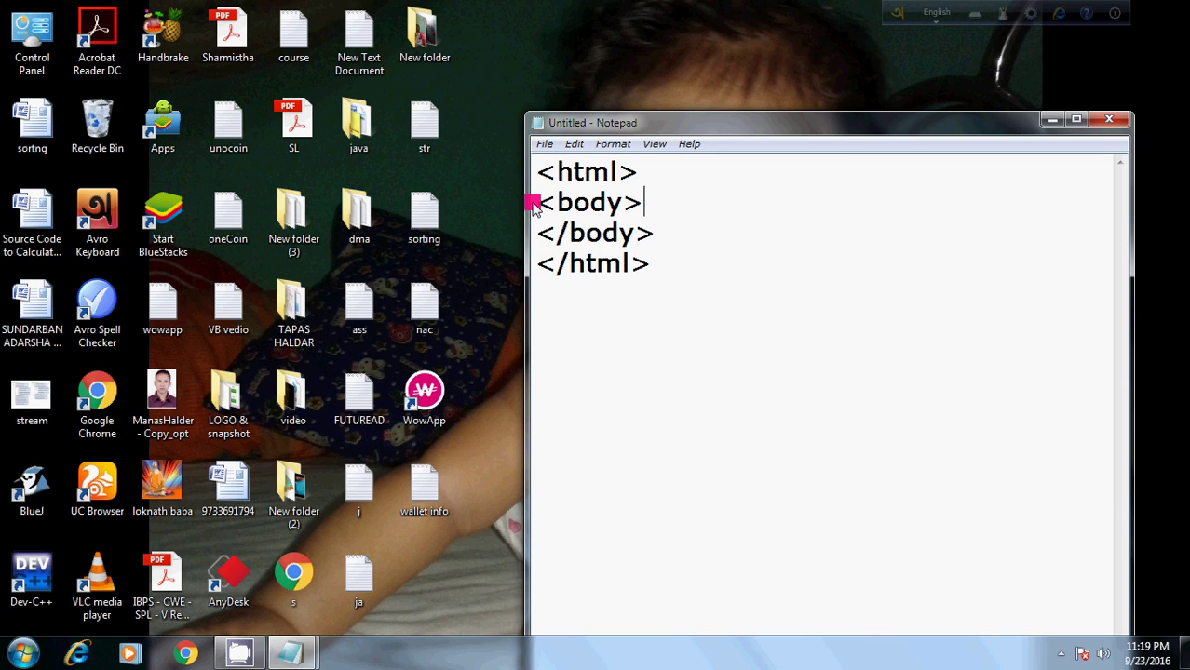
# Start an ASP script block with <% on a new line after the opening body tag
pyautogui.click(676, 210)
pyautogui.press('Return')
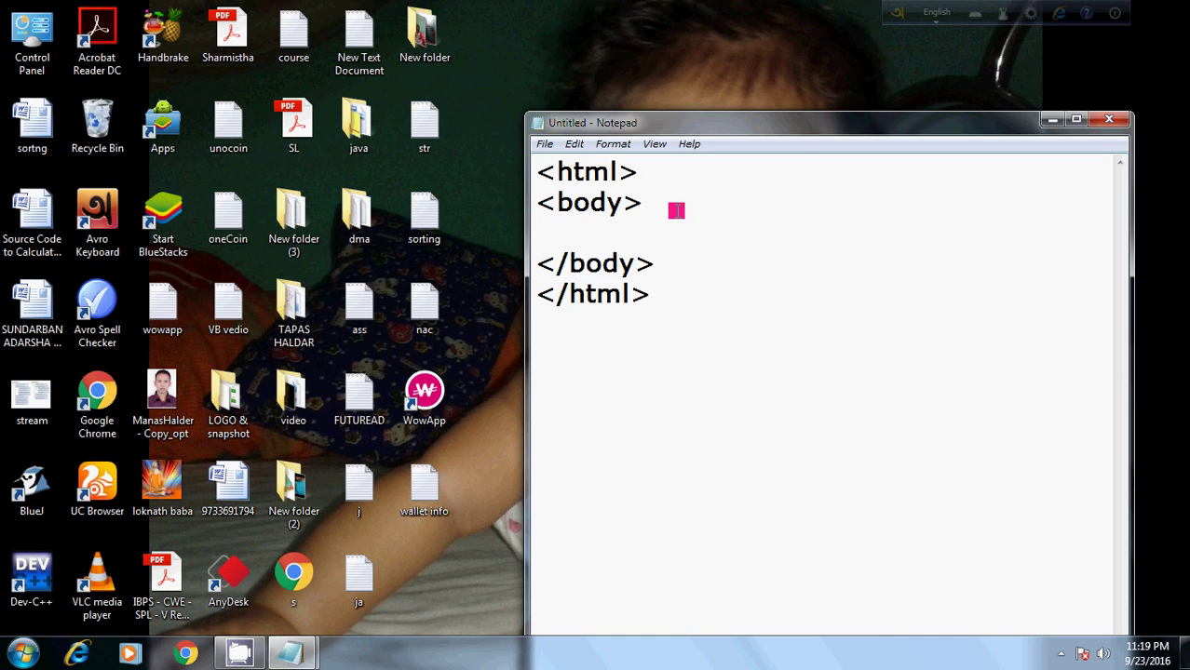
pyautogui.write('<%')
pyautogui.press('Return')
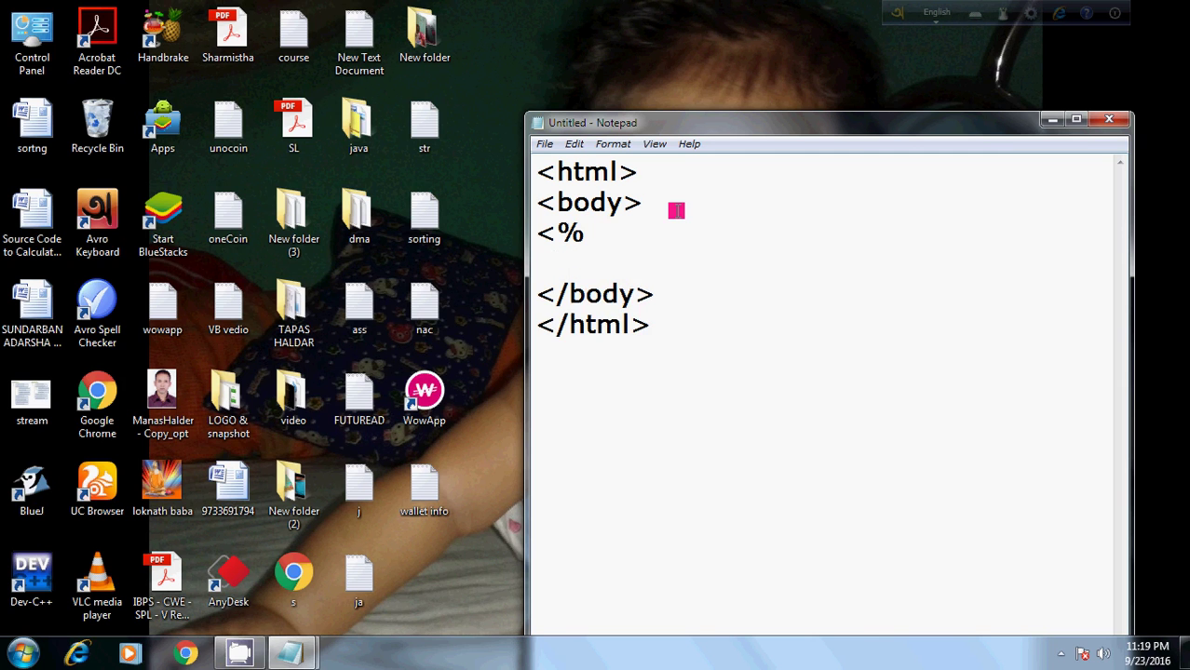
# Add the statement response.write "Welcome to my ASP program" and end the script block with %> on its own line
pyautogui.write('response')
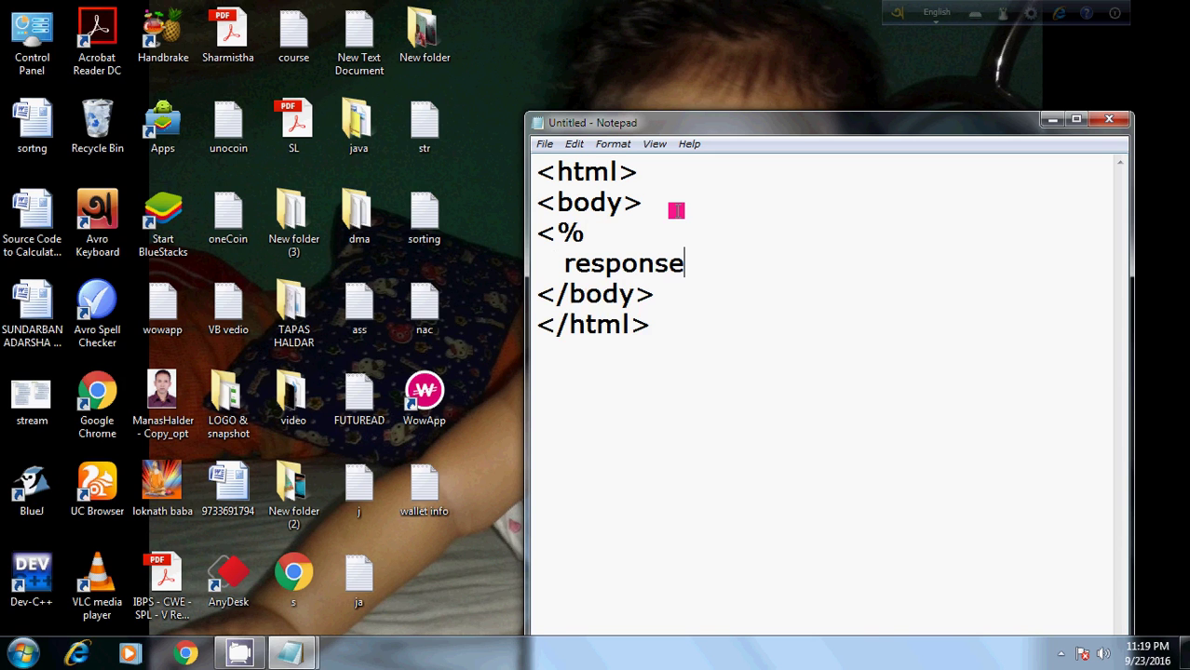
pyautogui.write('.writ')
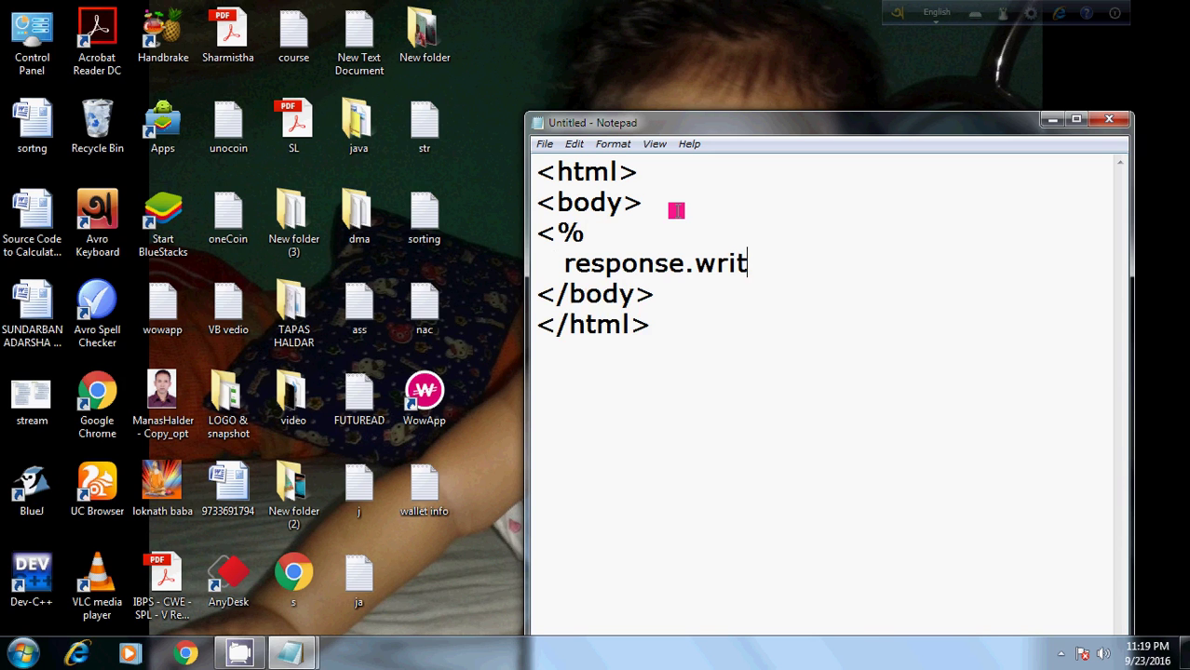
pyautogui.write('e')
pyautogui.write(' "Welcome ')
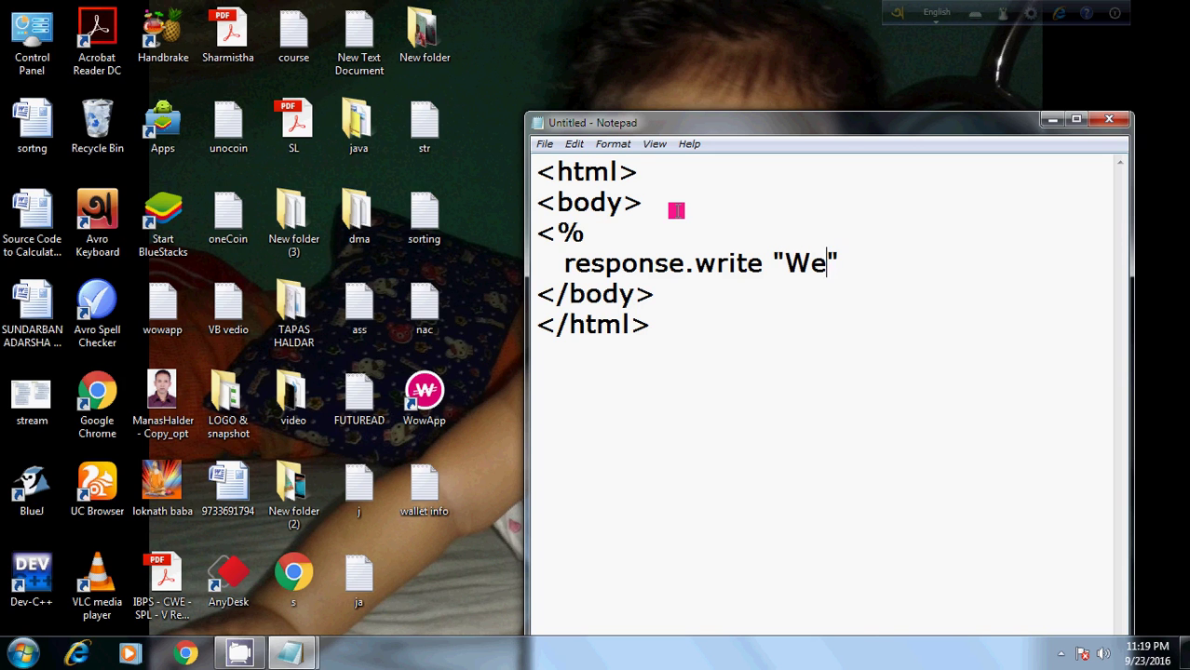
pyautogui.write('to my ')
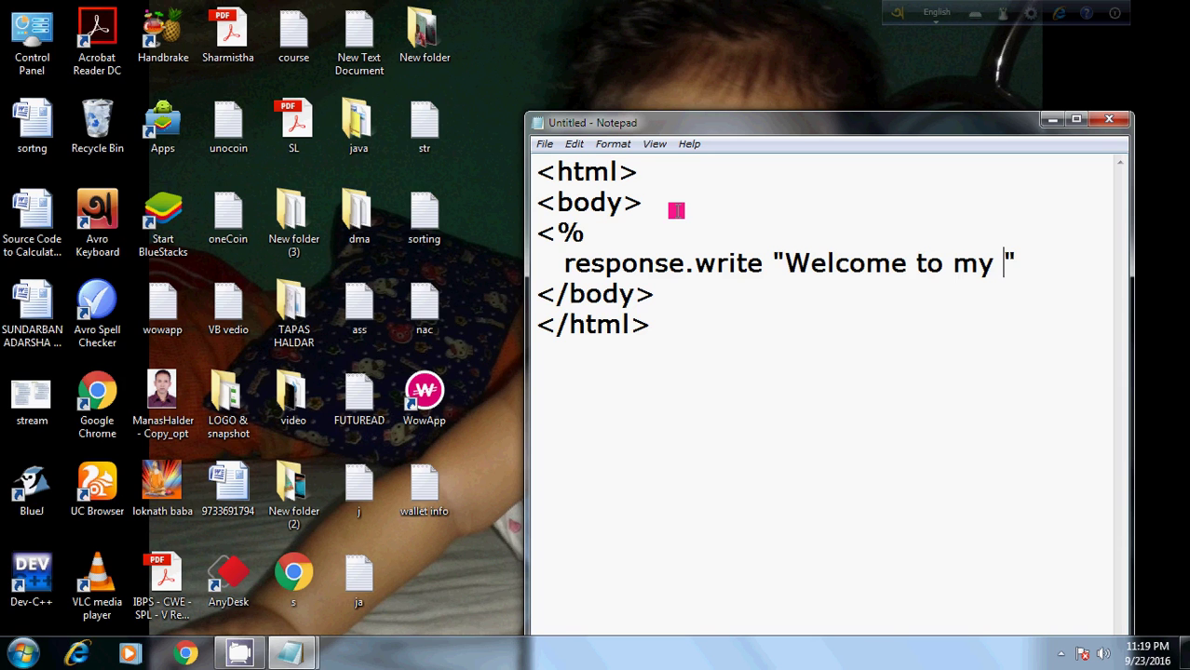
pyautogui.write('ASP')
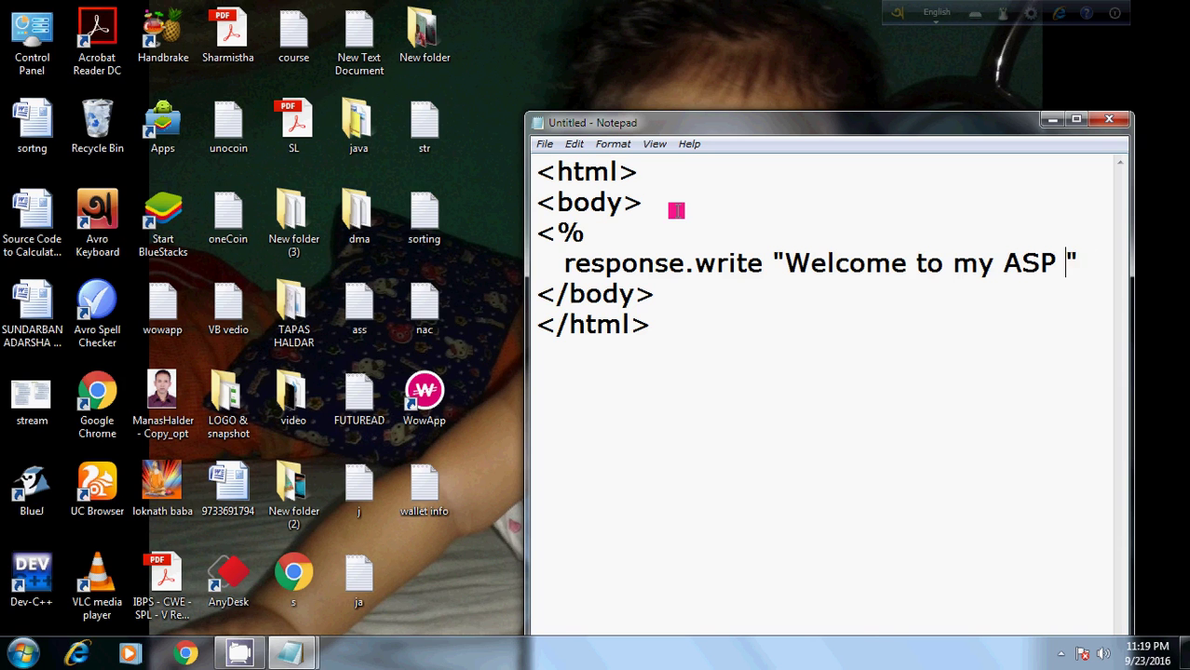
pyautogui.write(' progr')
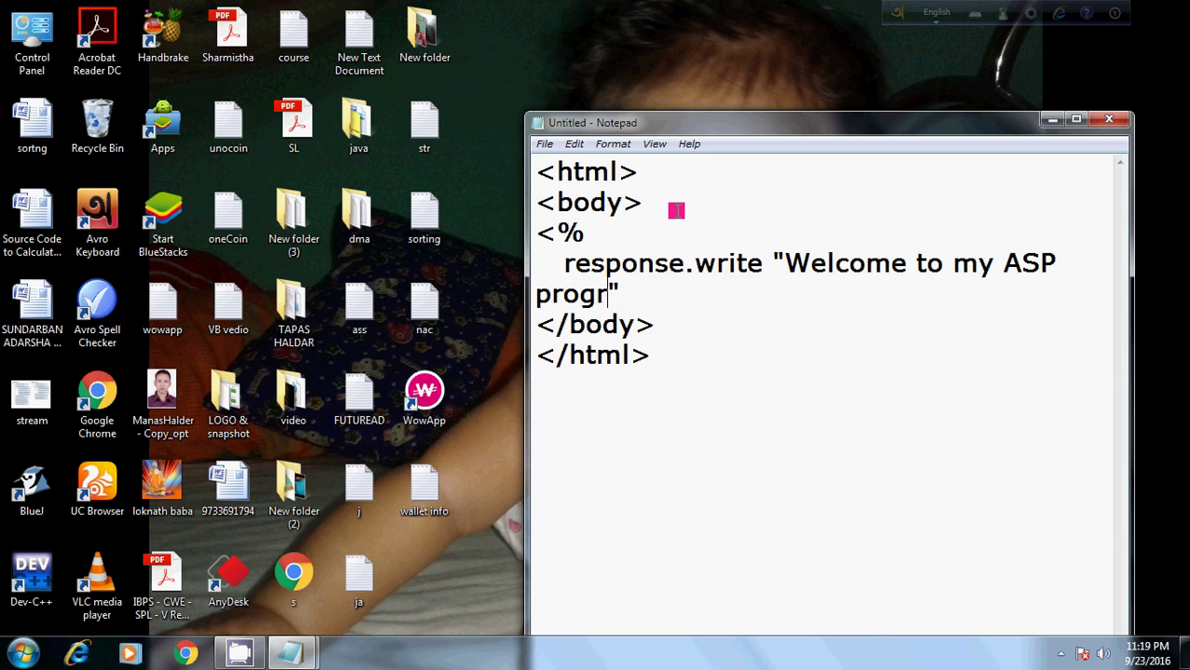
pyautogui.write('am')
pyautogui.click(672, 299)
pyautogui.press('Return')
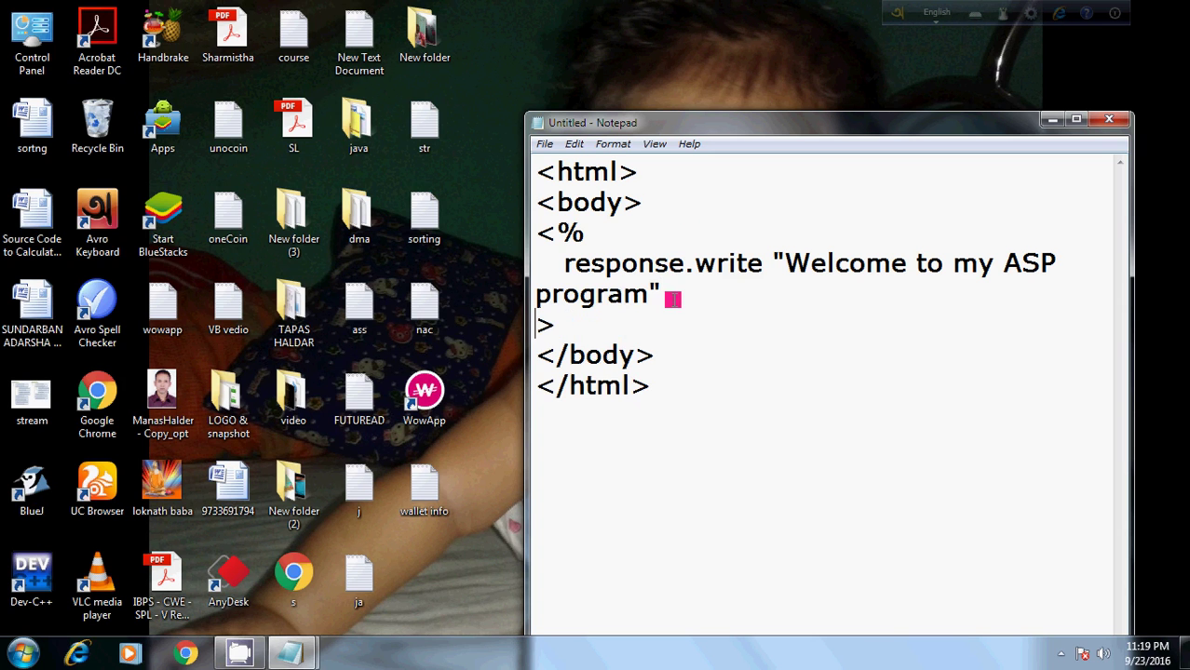
pyautogui.write('%')
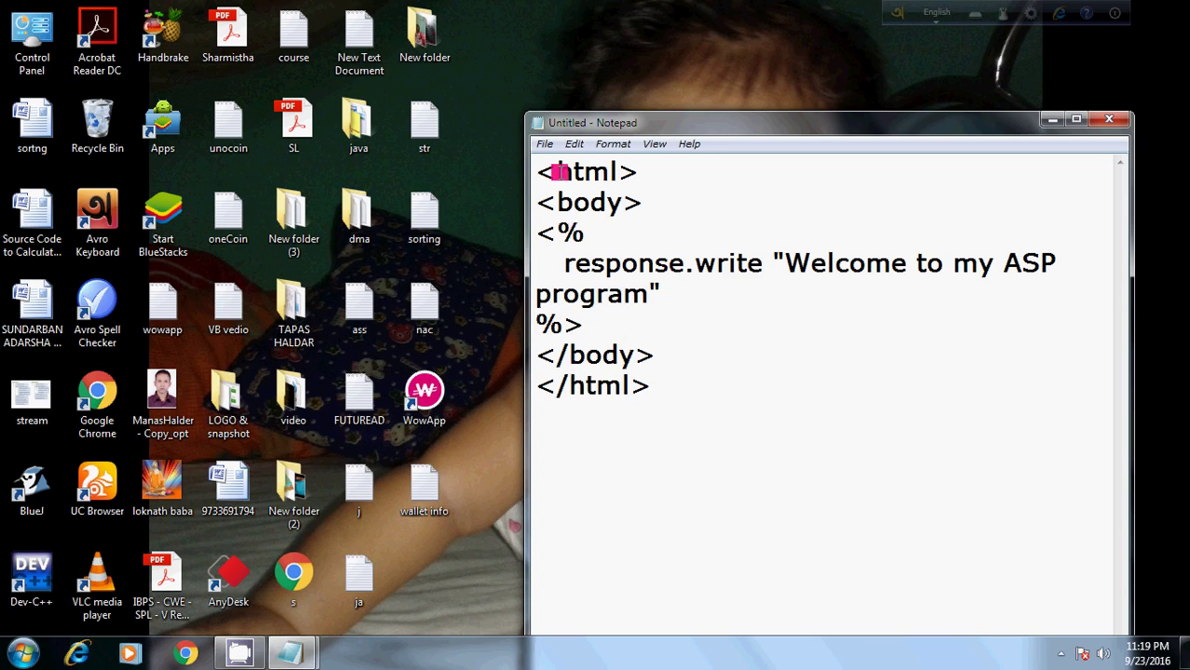
# Begin saving the document under a new name and enter demo1.asp as the file name
pyautogui.click(546, 144)
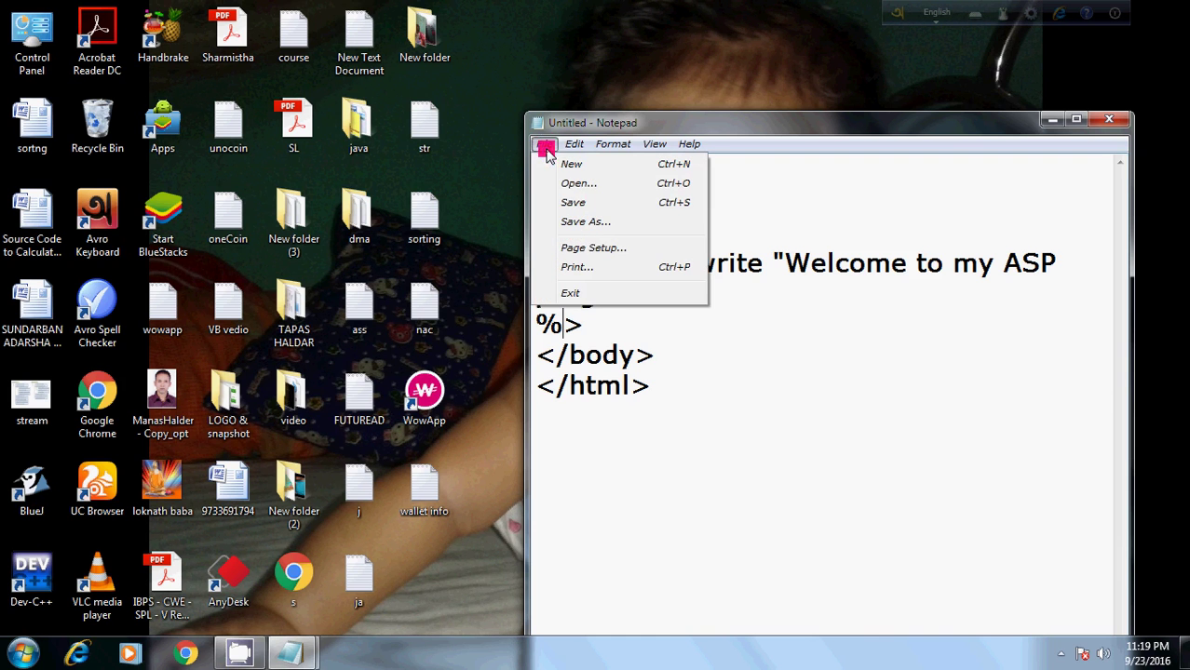
pyautogui.click(590, 222)
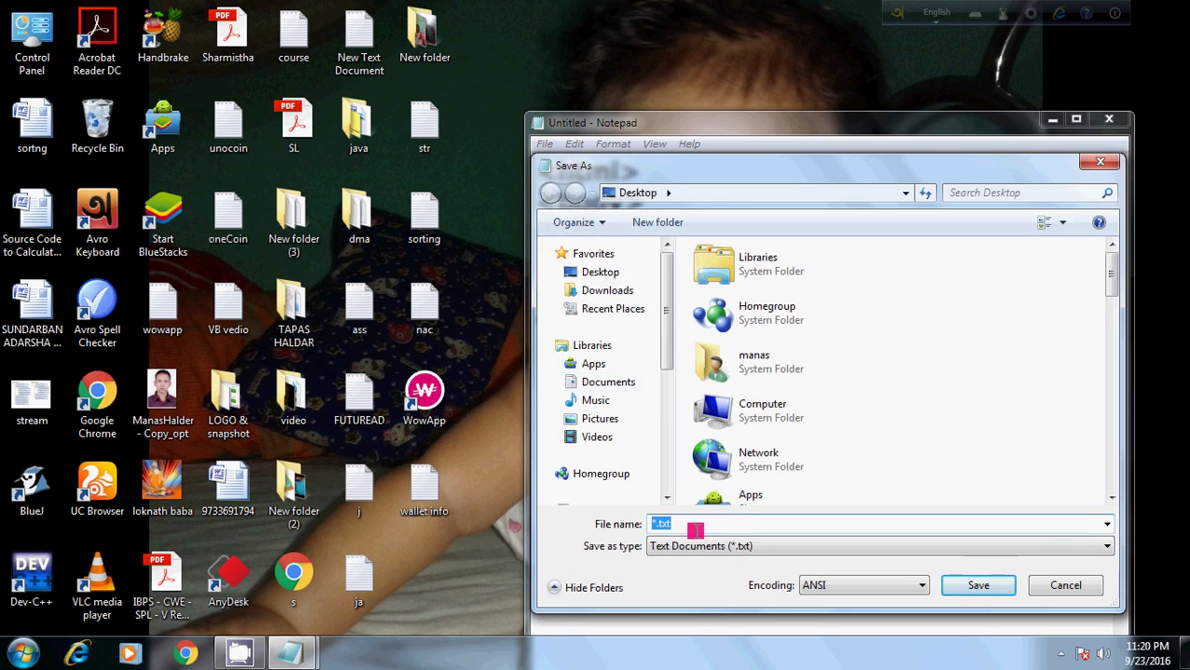
pyautogui.write('d')
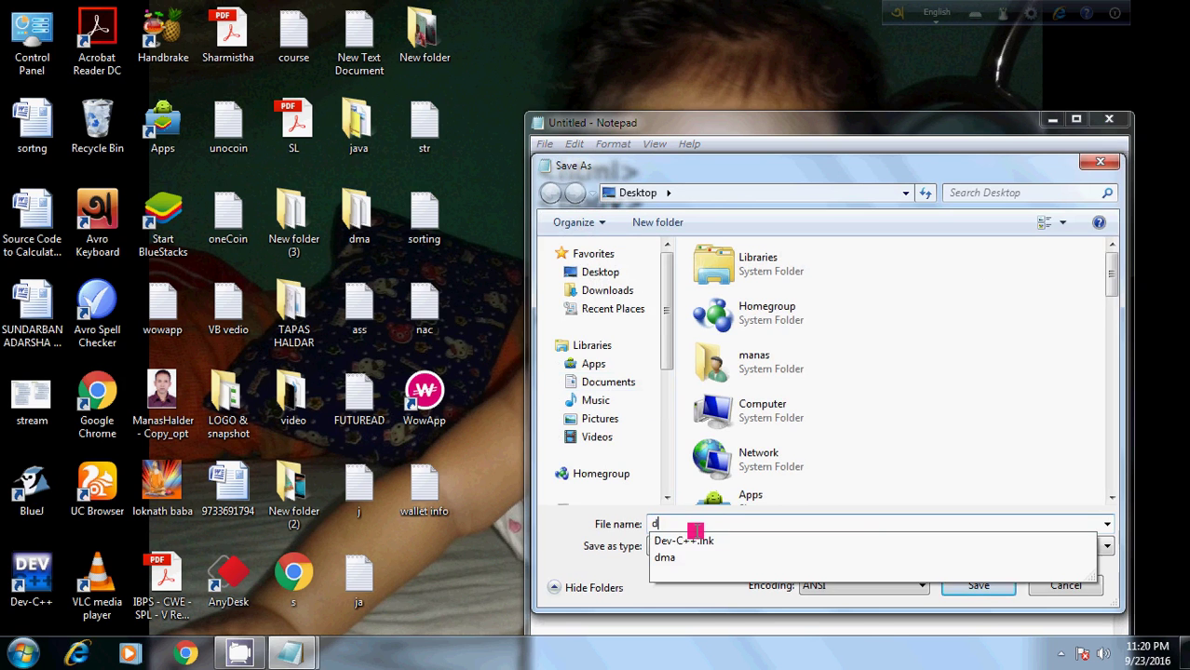
pyautogui.write('emo1.asp')
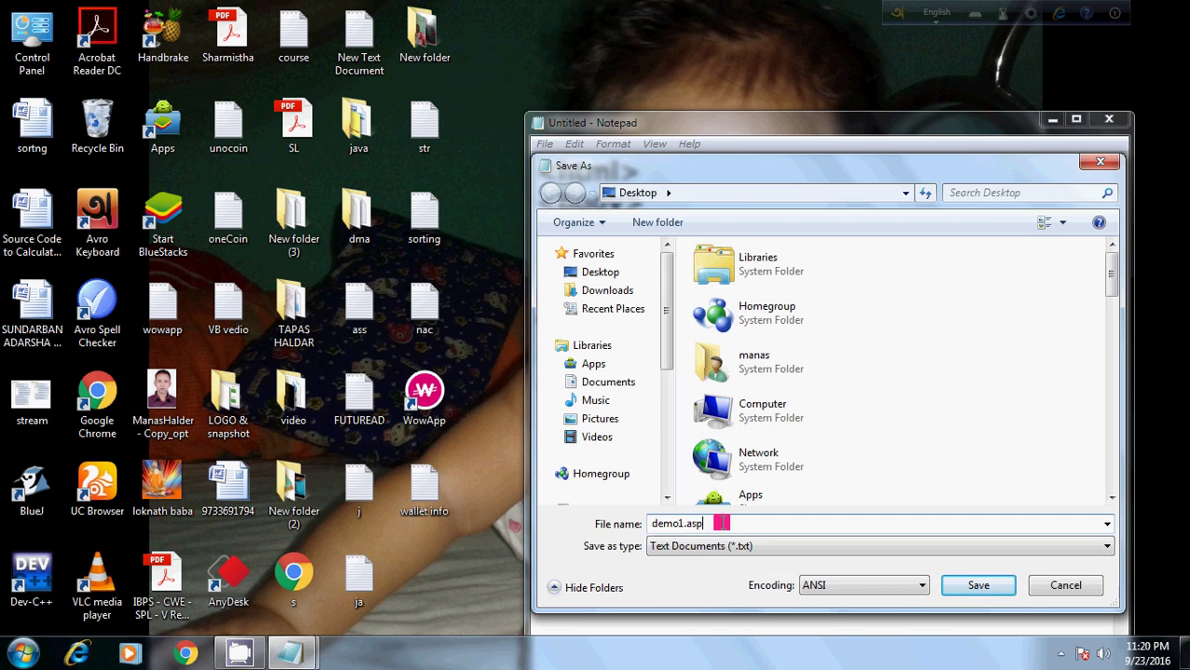
pyautogui.moveTo(713, 524); pyautogui.dragTo(685, 524)
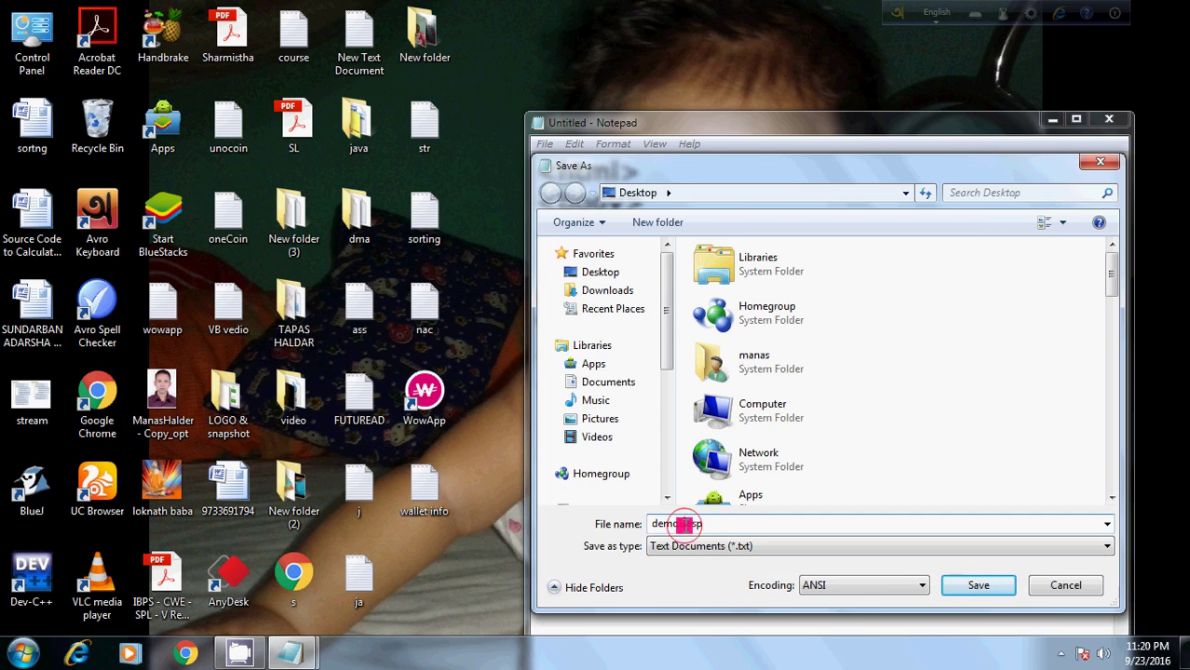
pyautogui.doubleClick(684, 524)
pyautogui.click(707, 526)
pyautogui.click(708, 526)
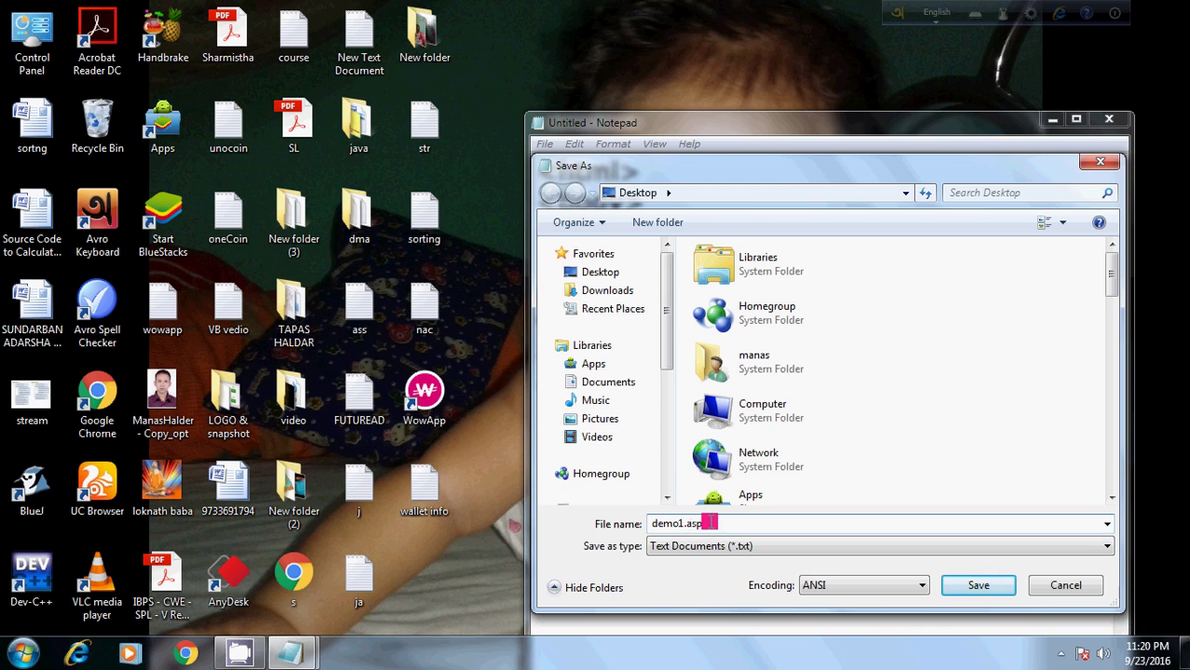
# Set the save type to All Files, save demo1.asp to the Desktop, and close the document
pyautogui.click(719, 549)
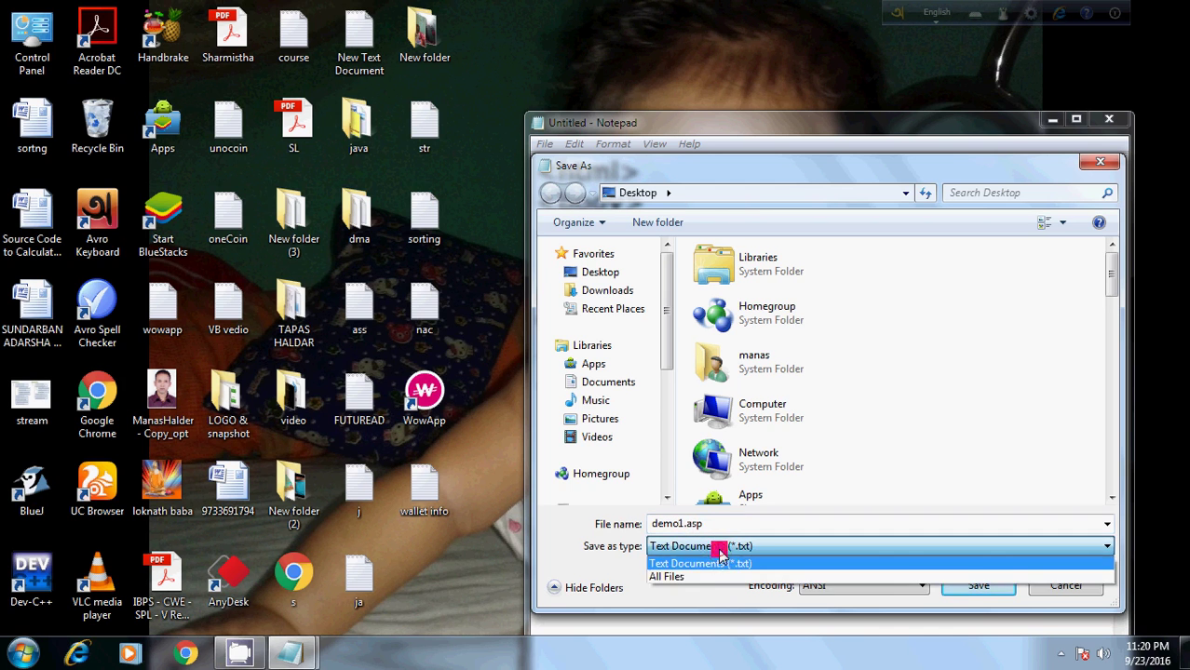
pyautogui.click(715, 577)
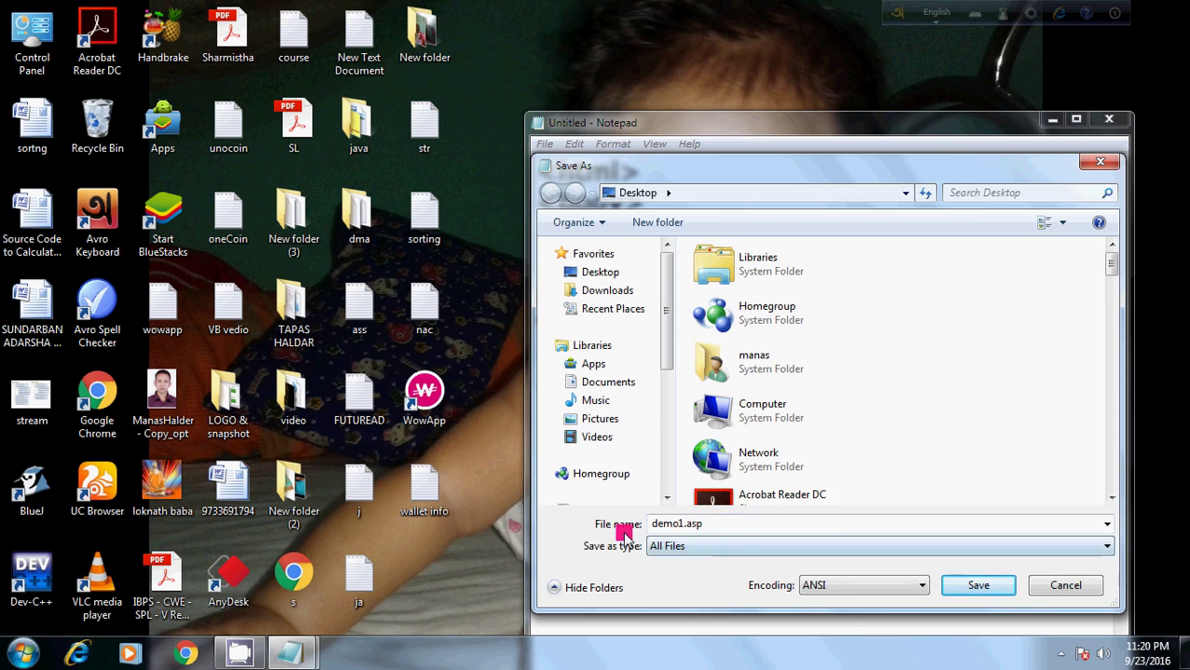
pyautogui.click(602, 275)
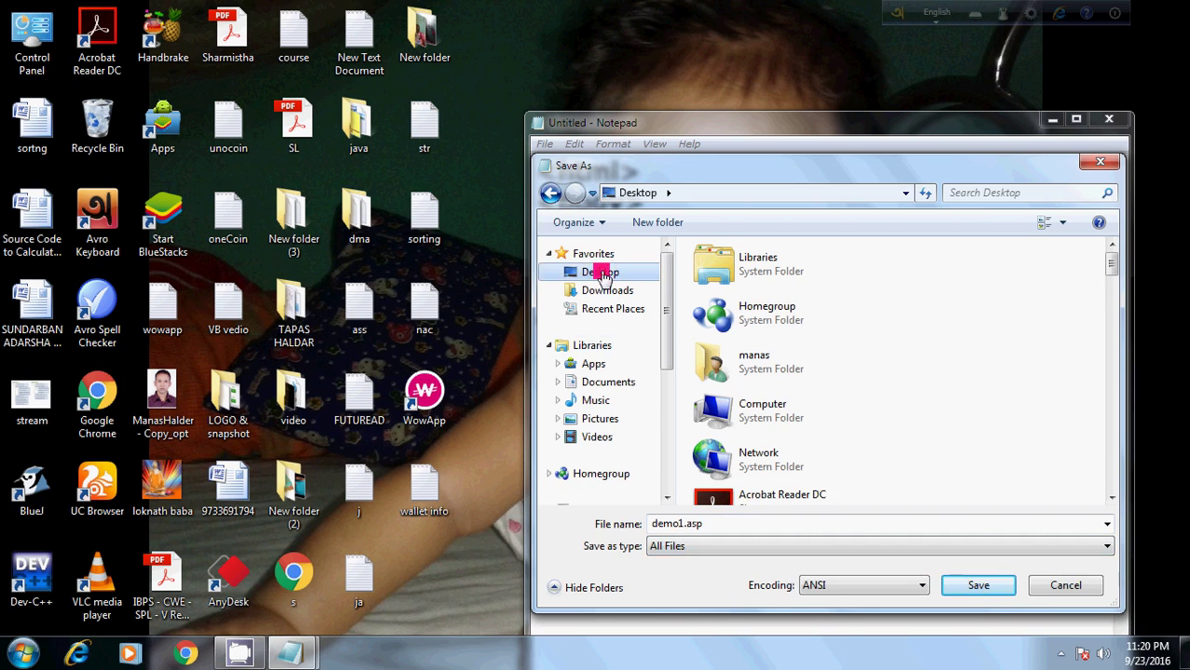
pyautogui.click(995, 585)
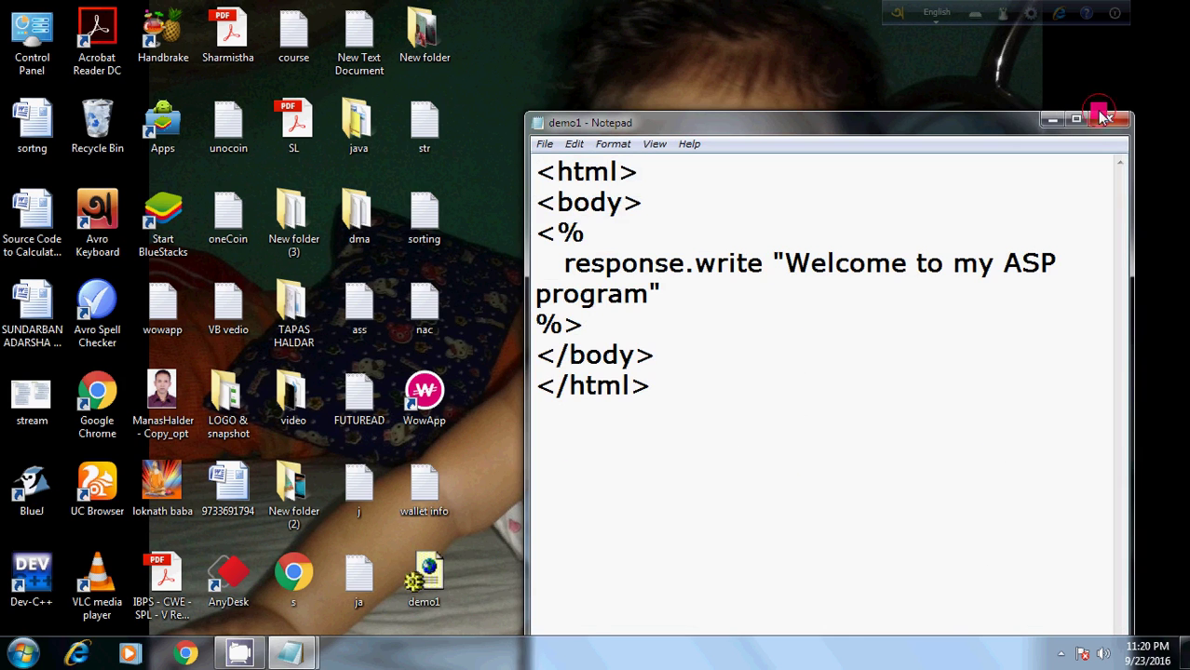
pyautogui.click(1105, 118)
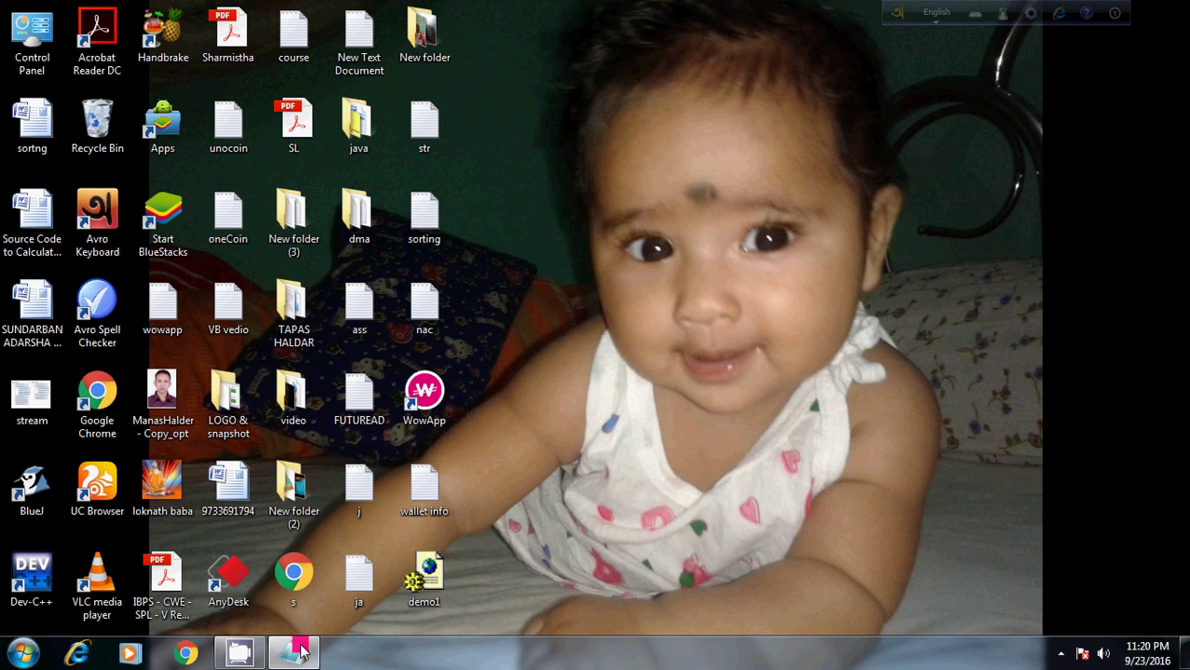
# Copy the demo1 file from the Desktop into the D:\inetpub\wwwroot folder
pyautogui.rightClick(442, 581)
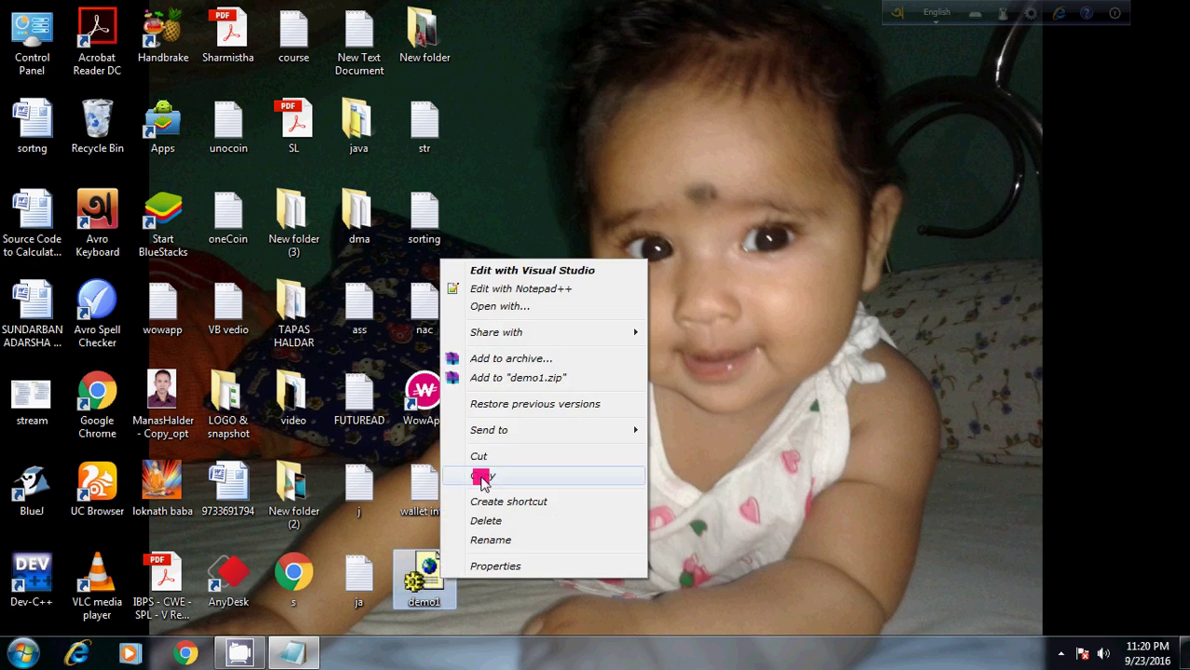
pyautogui.click(485, 472)
pyautogui.click(28, 656)
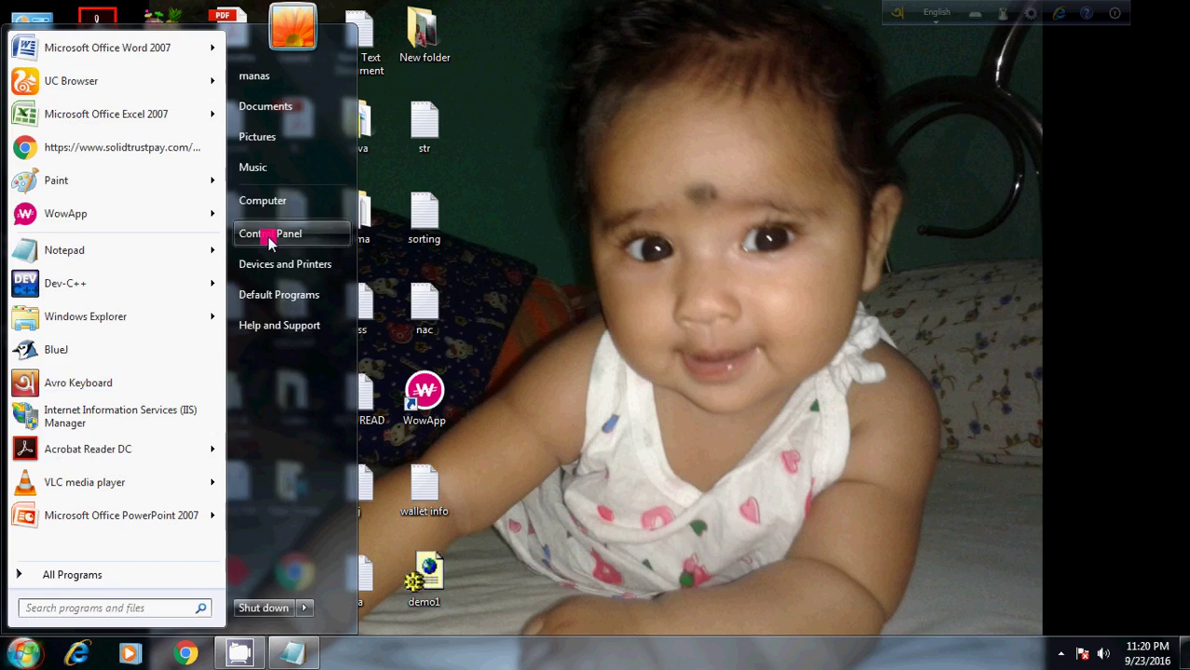
pyautogui.click(272, 200)
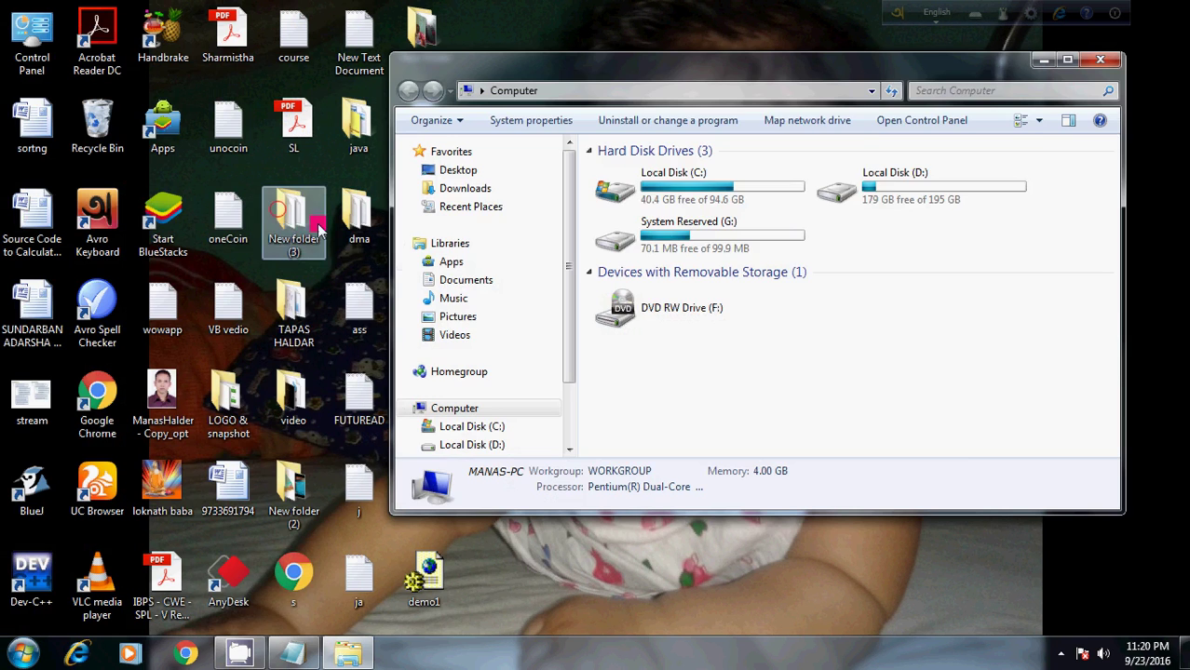
pyautogui.doubleClick(883, 189)
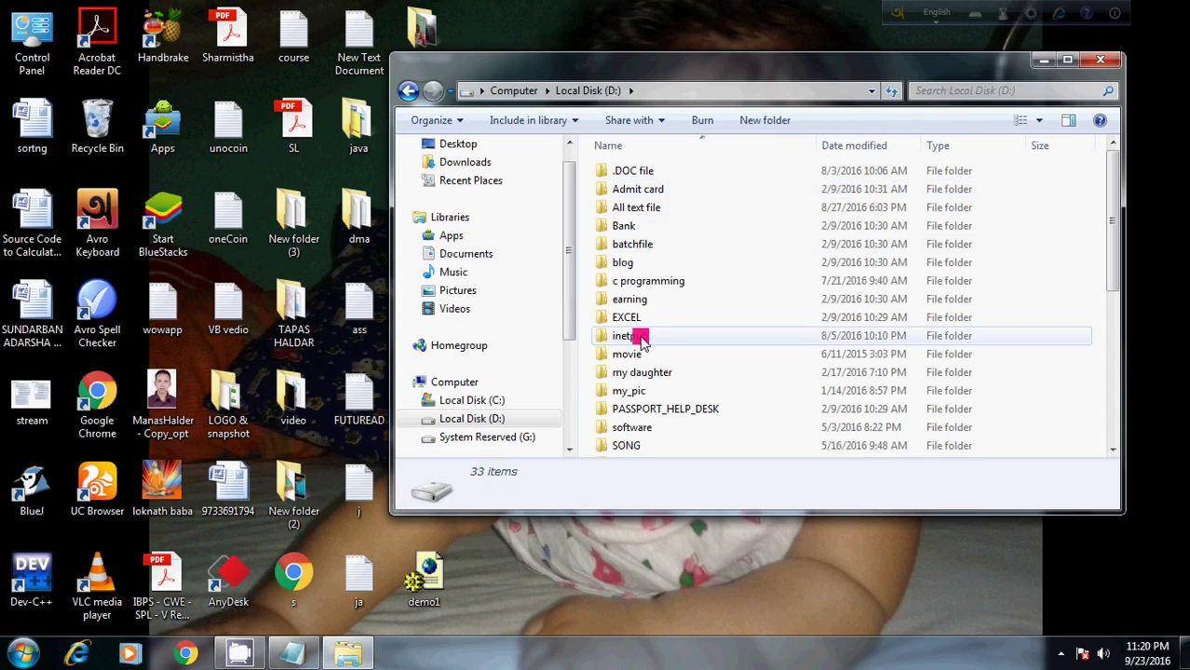
pyautogui.doubleClick(640, 340)
pyautogui.doubleClick(640, 171)
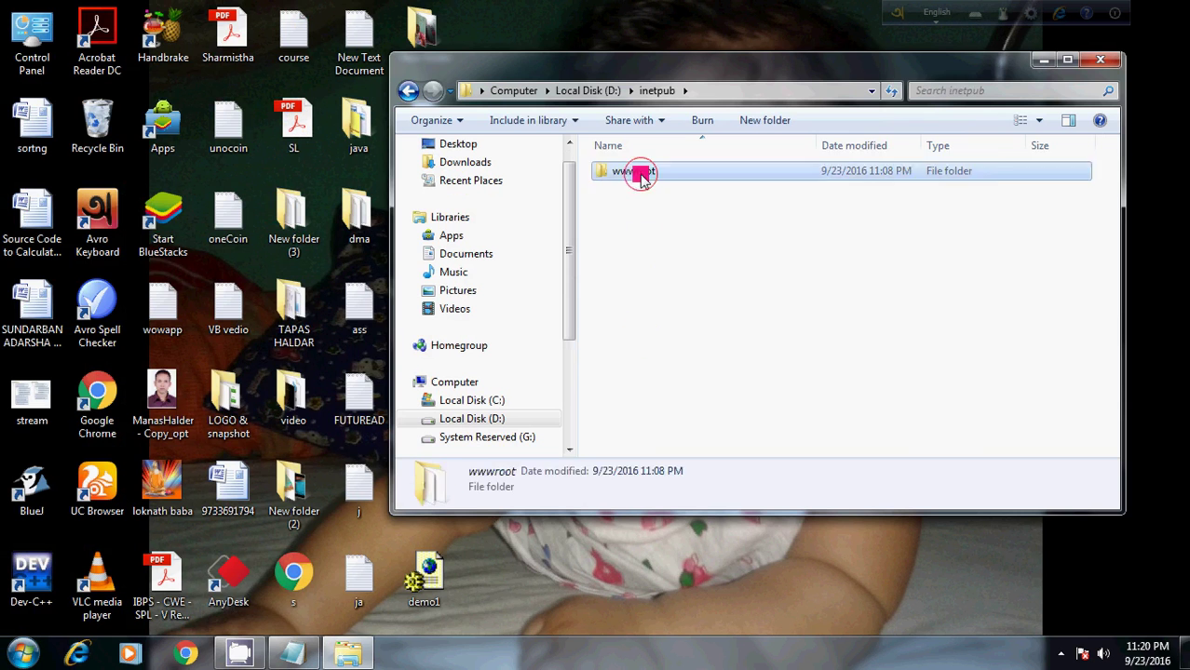
pyautogui.rightClick(630, 341)
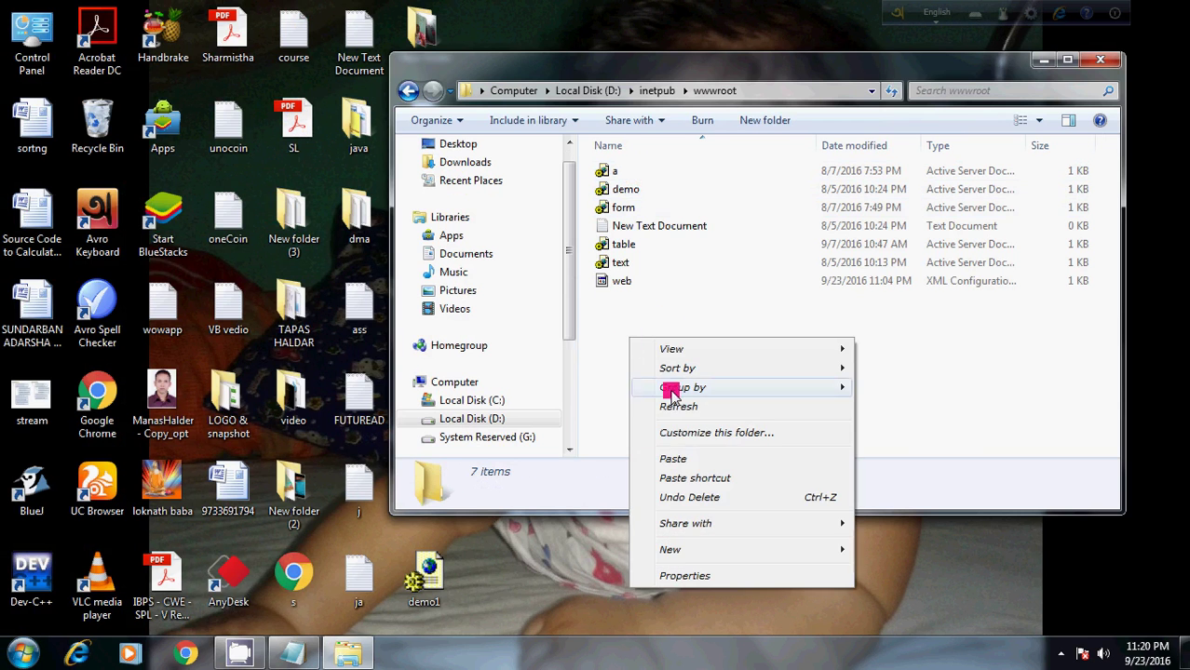
pyautogui.click(672, 459)
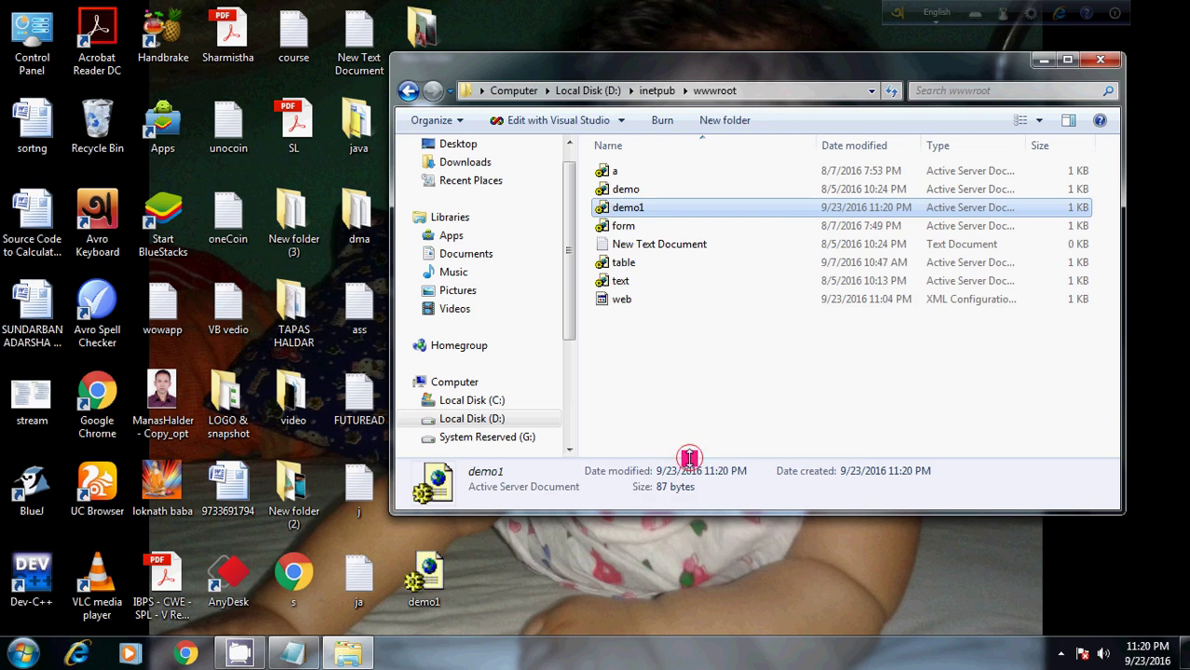
pyautogui.click(630, 209)
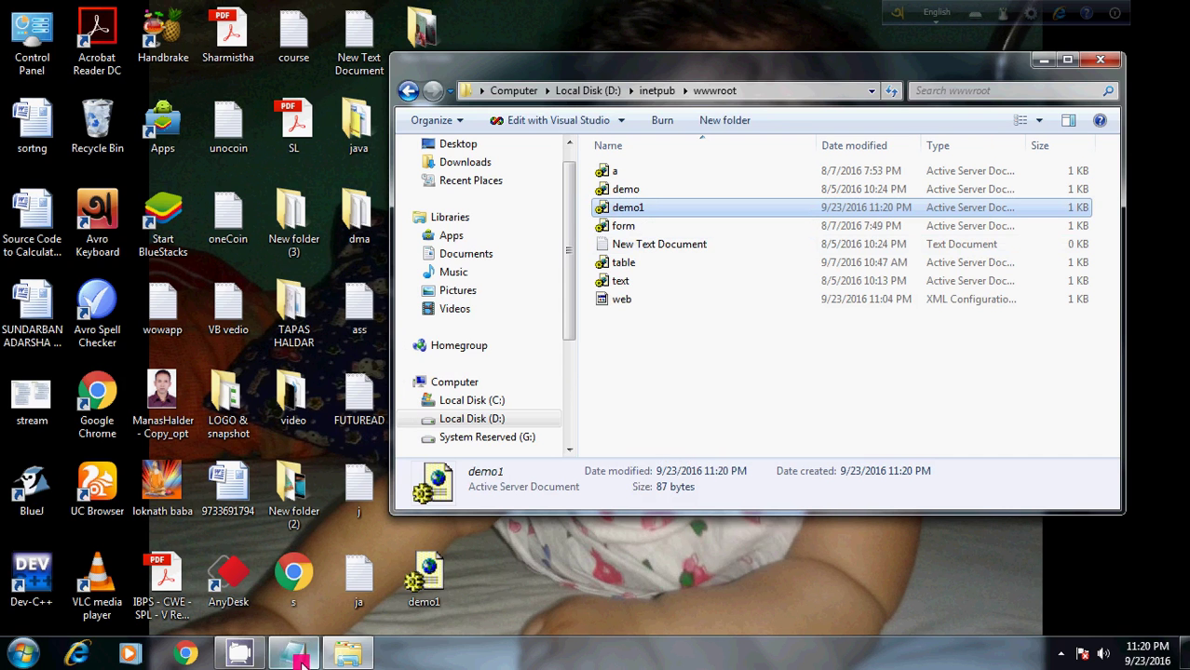
# Switch to Internet Explorer and load the localhost site
pyautogui.click(184, 656)
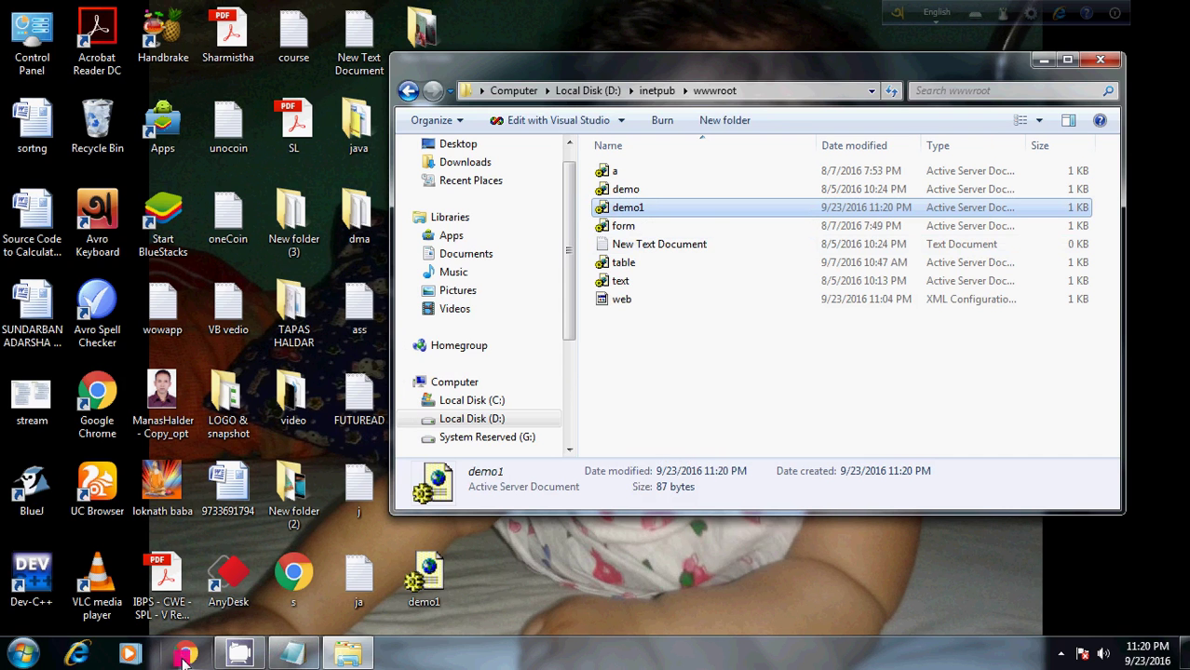
pyautogui.click(77, 654)
pyautogui.click(366, 65)
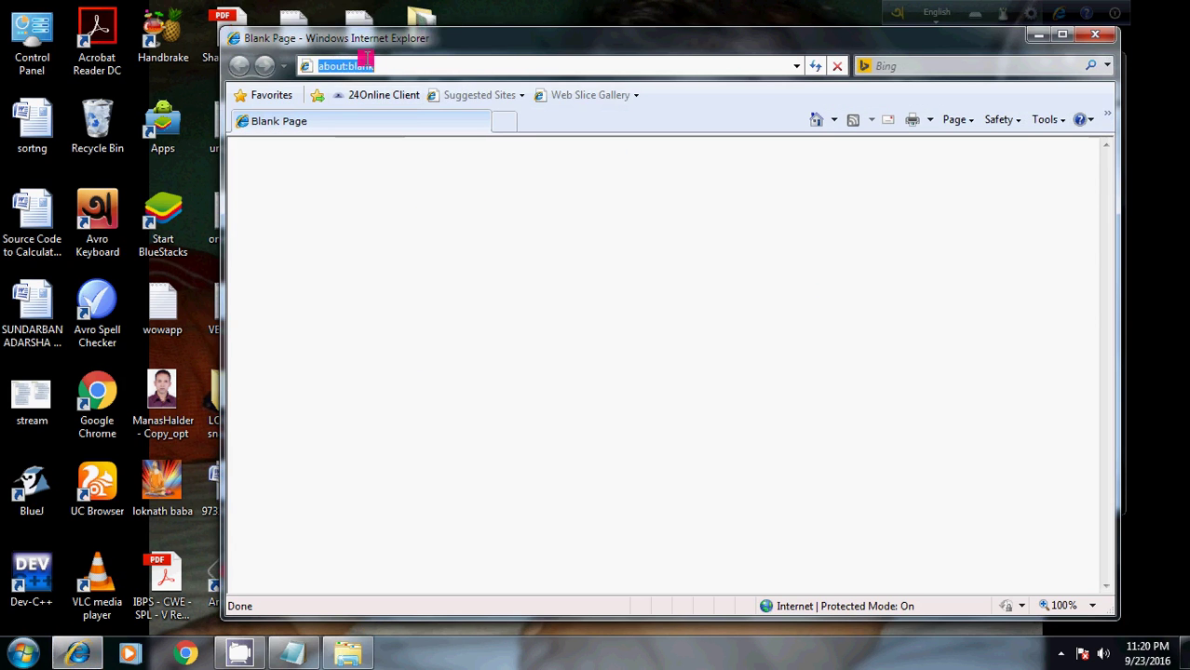
pyautogui.write('localhos')
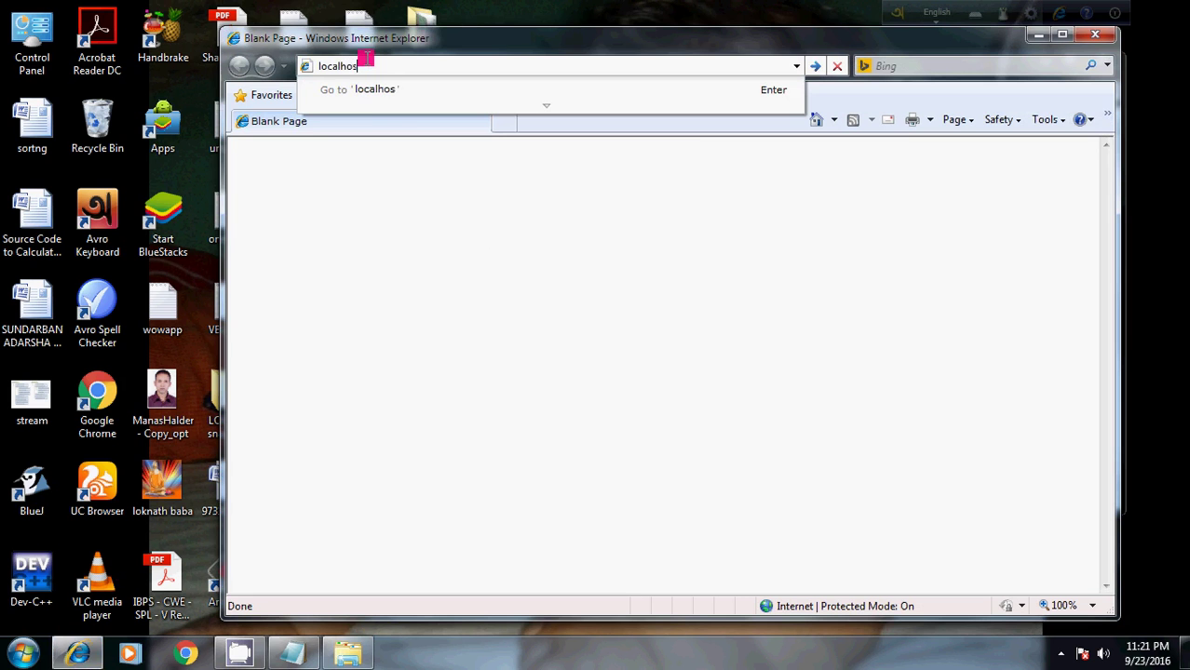
pyautogui.write('t')
pyautogui.press('Return')
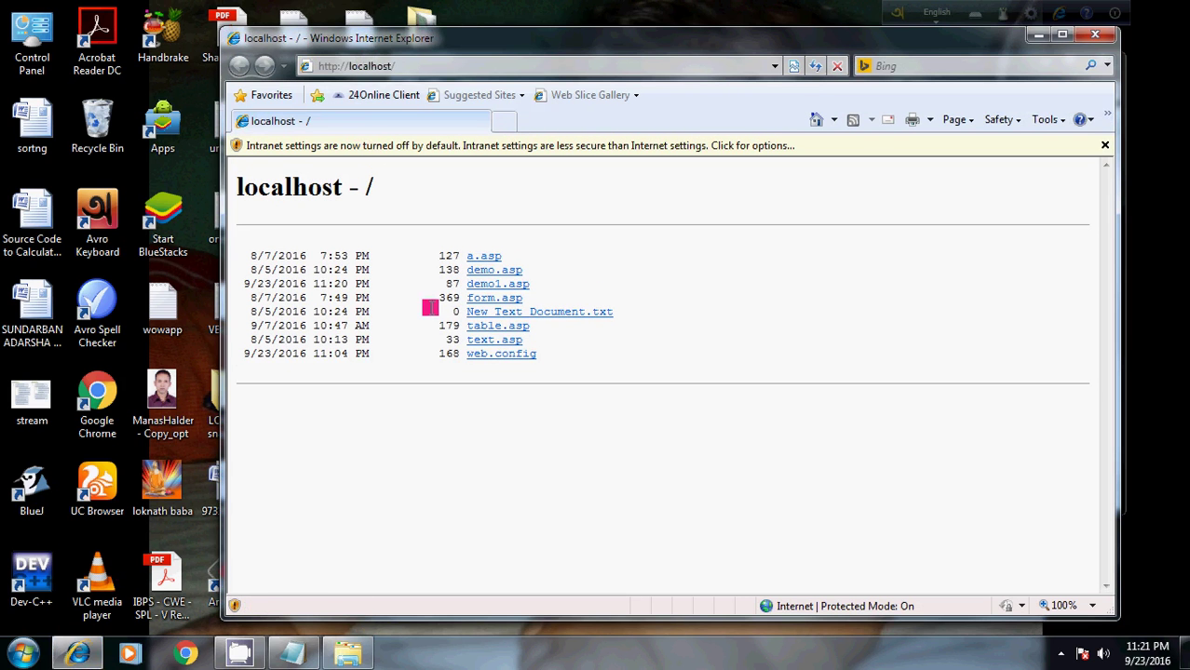
# Run demo1.asp from the localhost directory listing, select its output text and dismiss the intranet settings notice
pyautogui.click(496, 289)
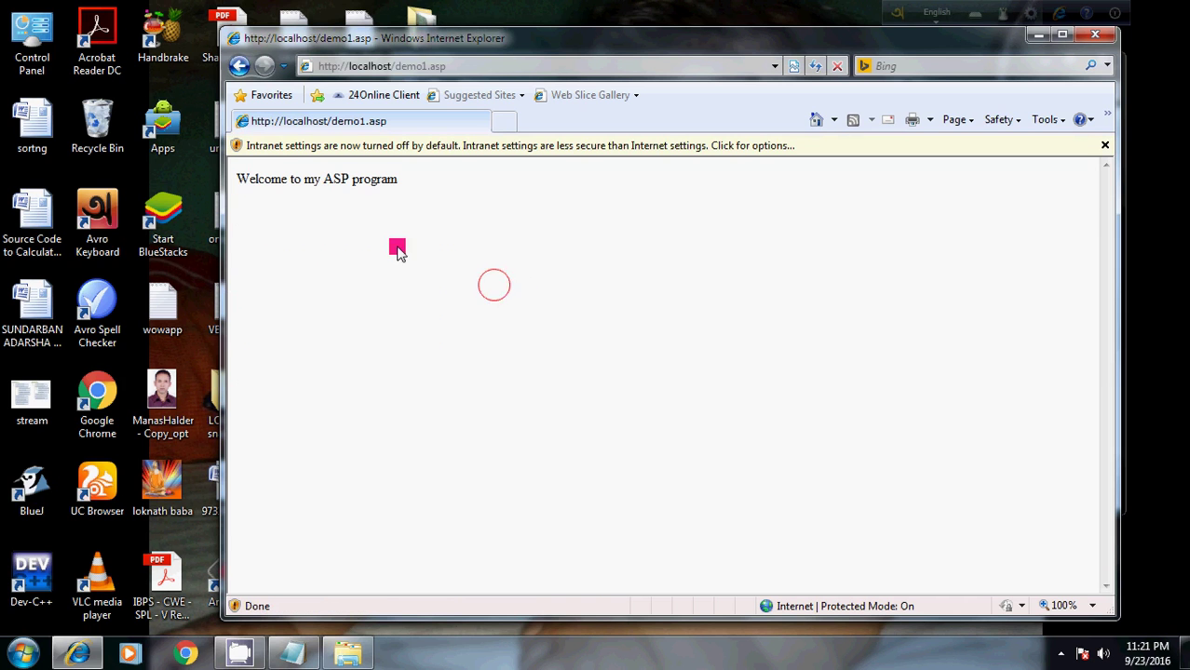
pyautogui.moveTo(235, 179); pyautogui.dragTo(397, 179)
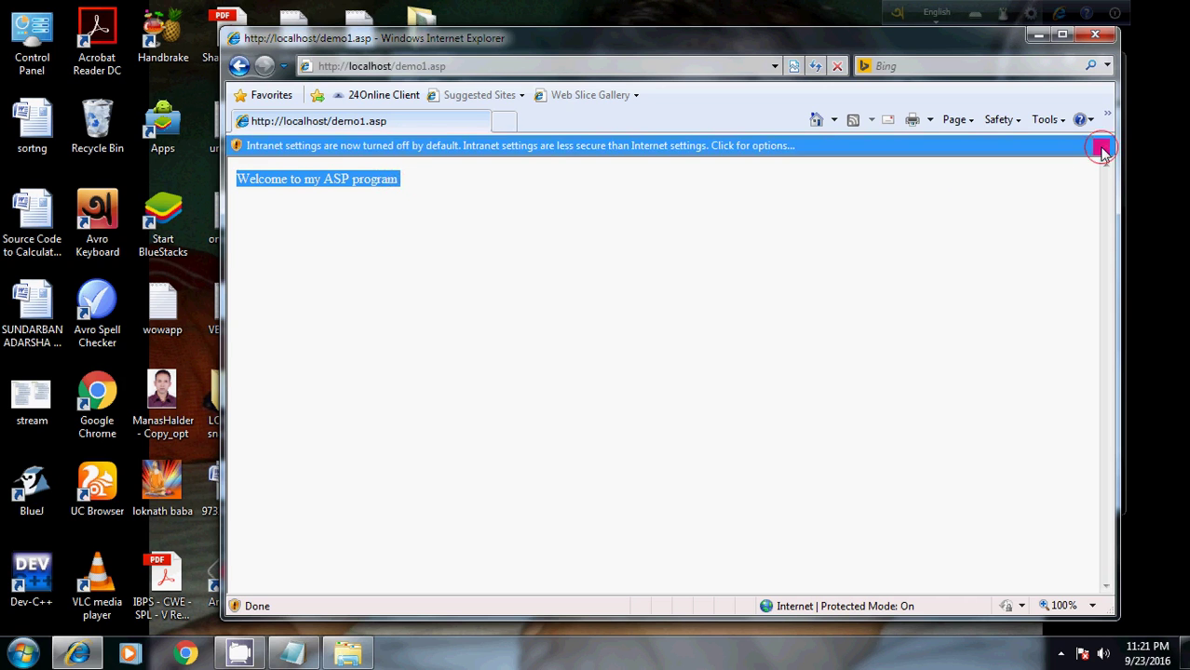
pyautogui.click(1103, 147)
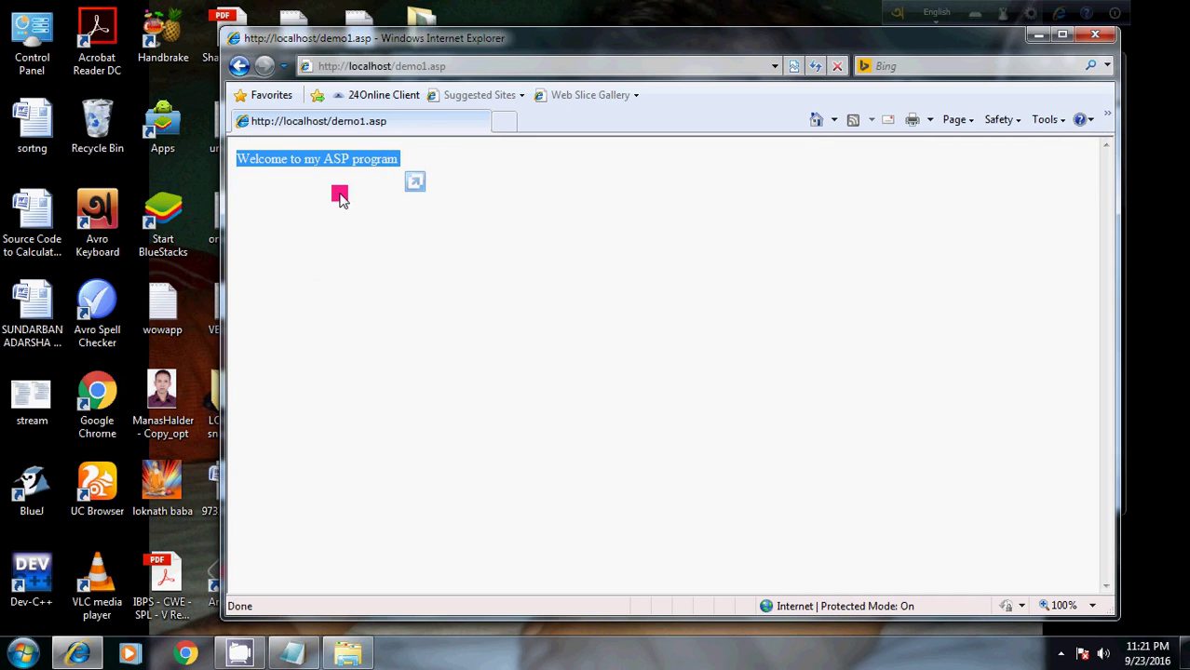
pyautogui.rightClick(365, 251)
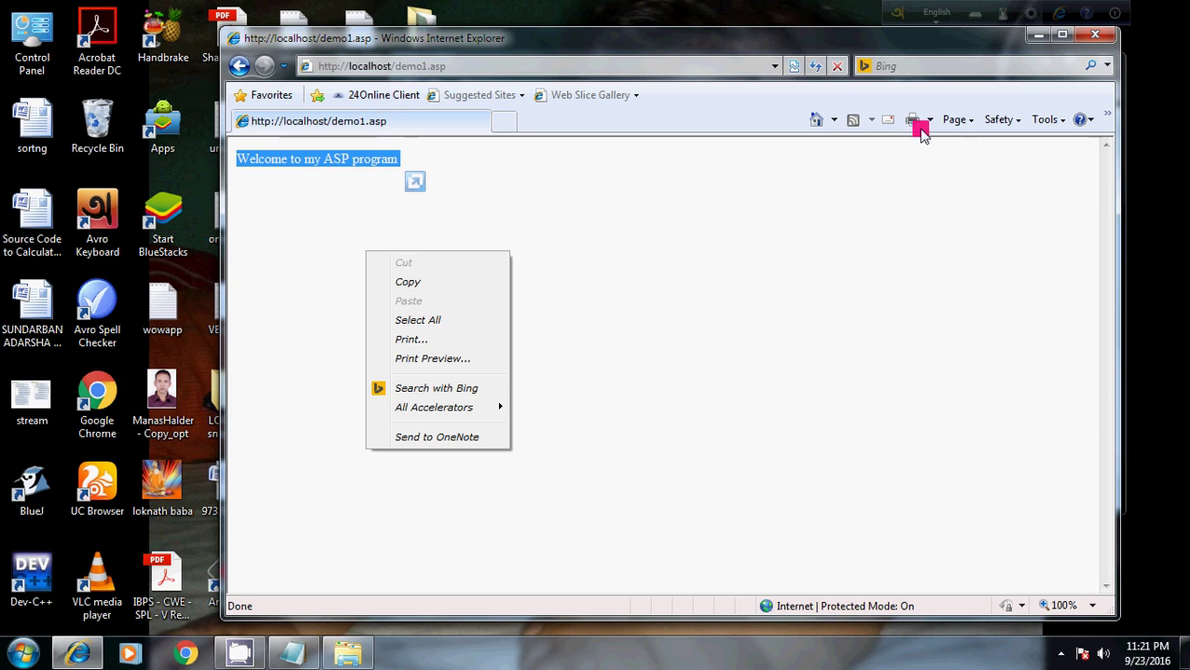
pyautogui.click(1062, 121)
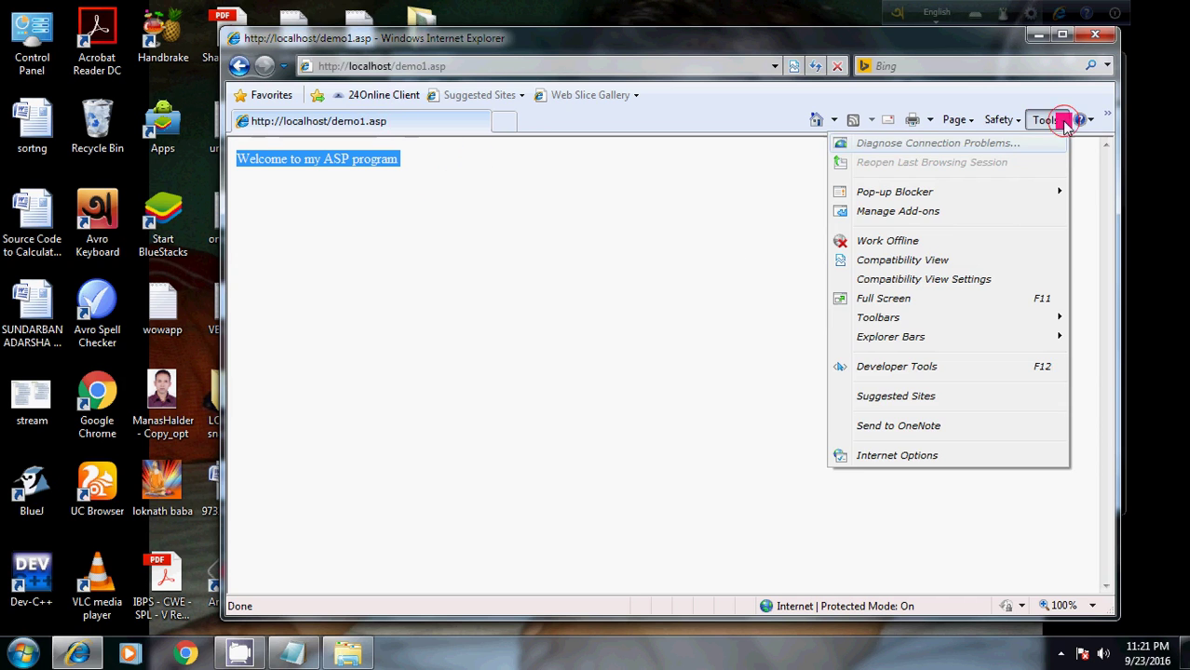
pyautogui.click(930, 455)
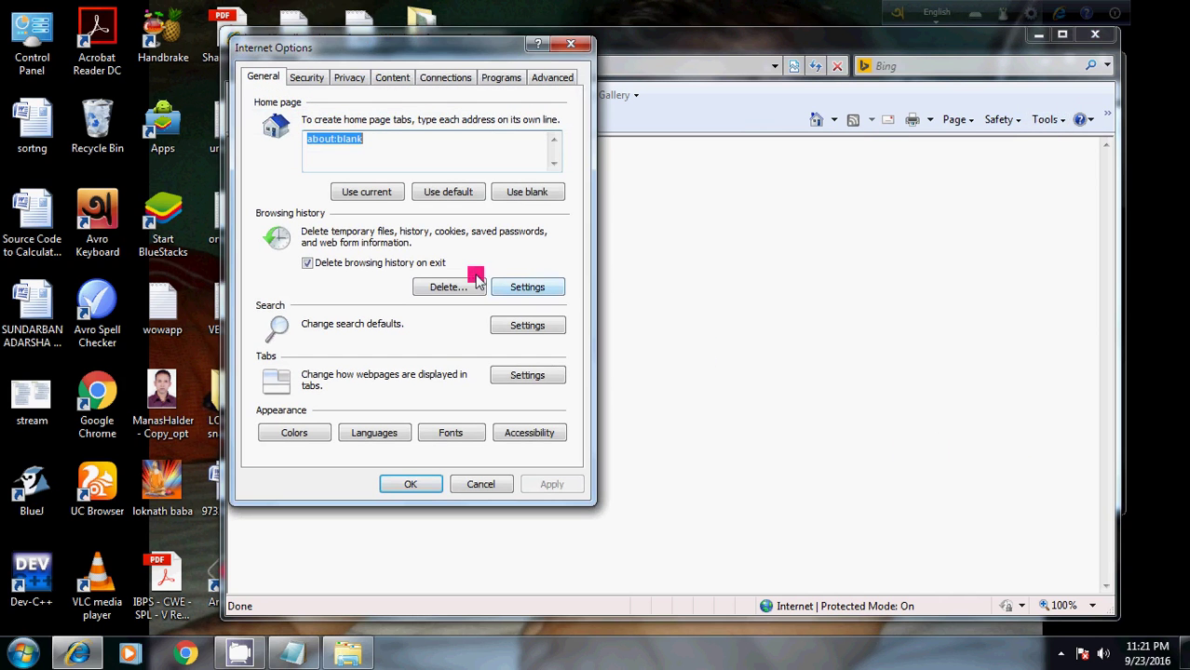
pyautogui.click(571, 43)
pyautogui.rightClick(364, 259)
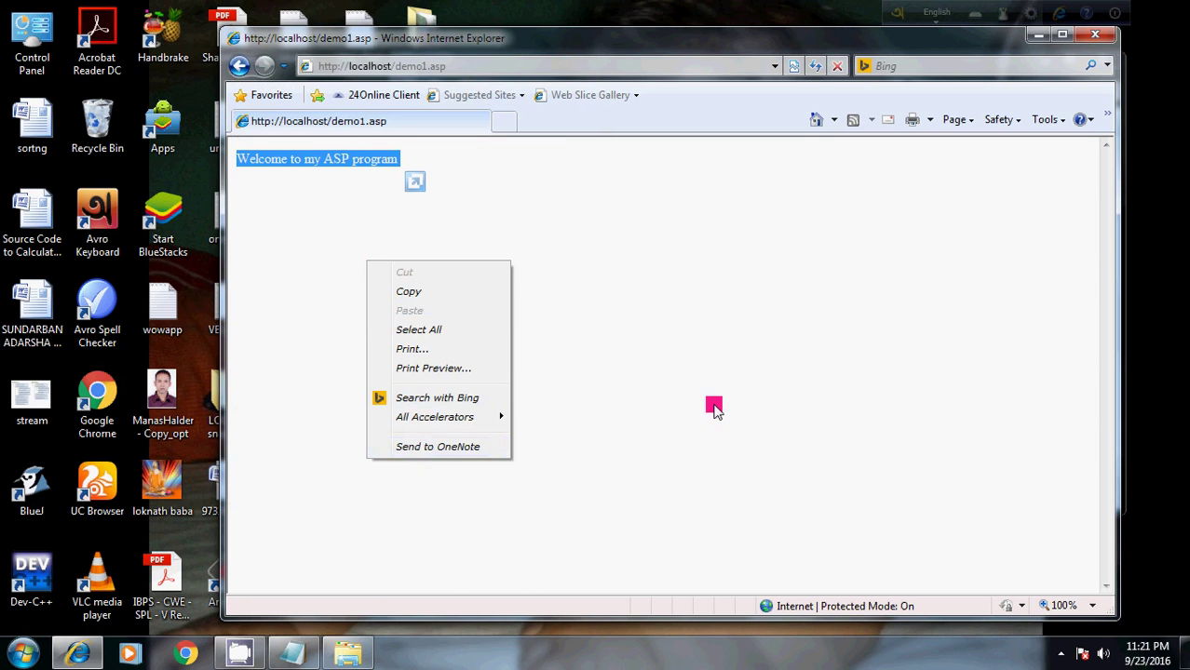
pyautogui.click(711, 402)
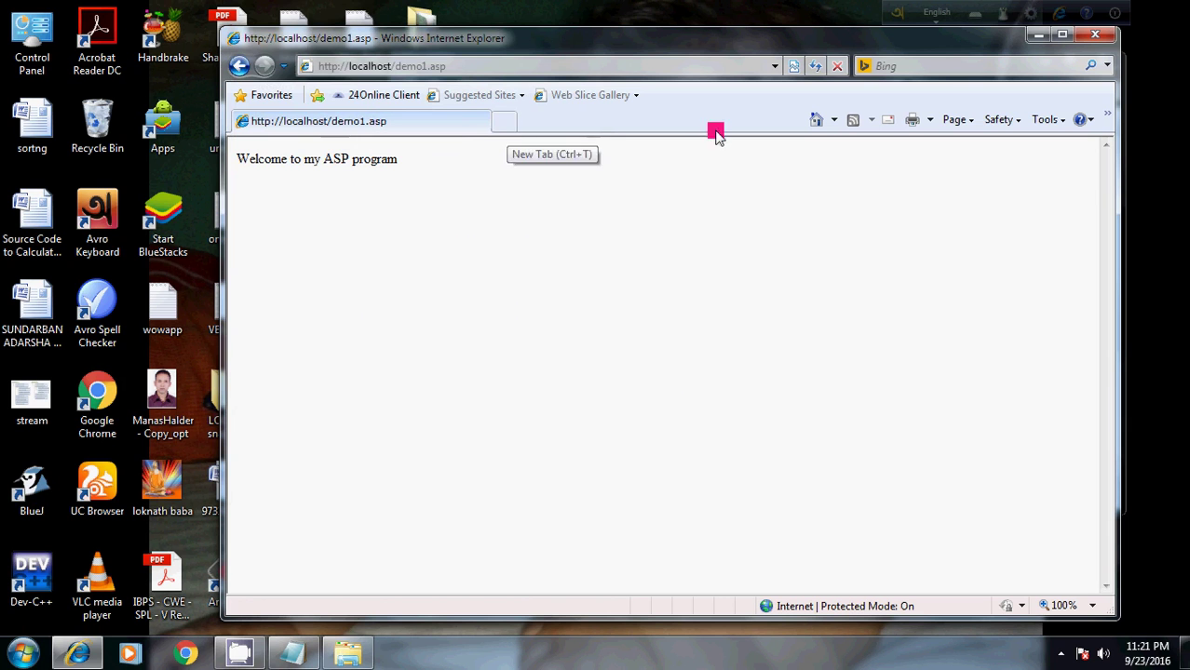
# View the page source of demo1.asp, examine the HTML and the line generated by the script, and close the source window
pyautogui.click(965, 121)
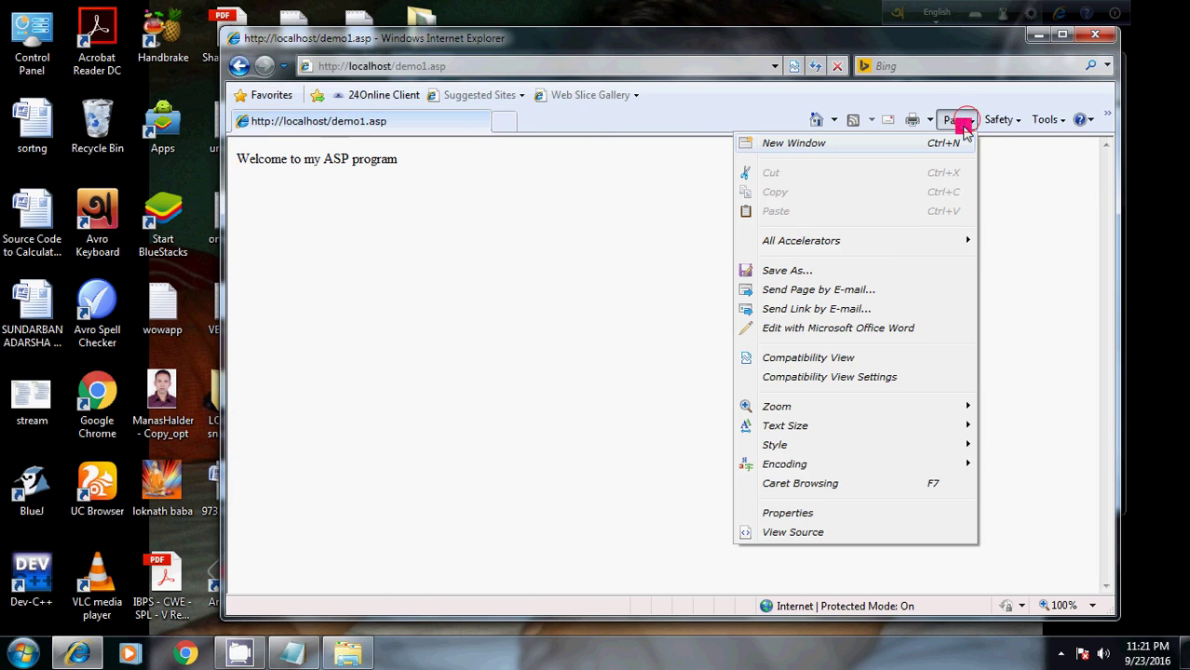
pyautogui.click(825, 538)
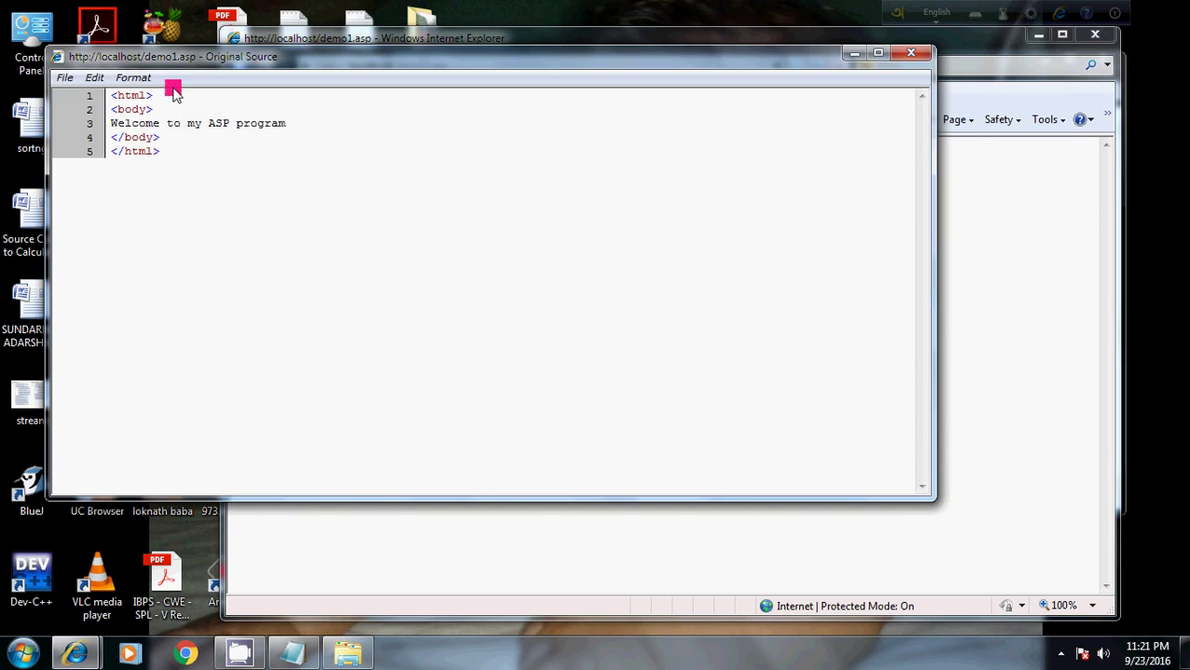
pyautogui.moveTo(195, 59); pyautogui.dragTo(456, 180)
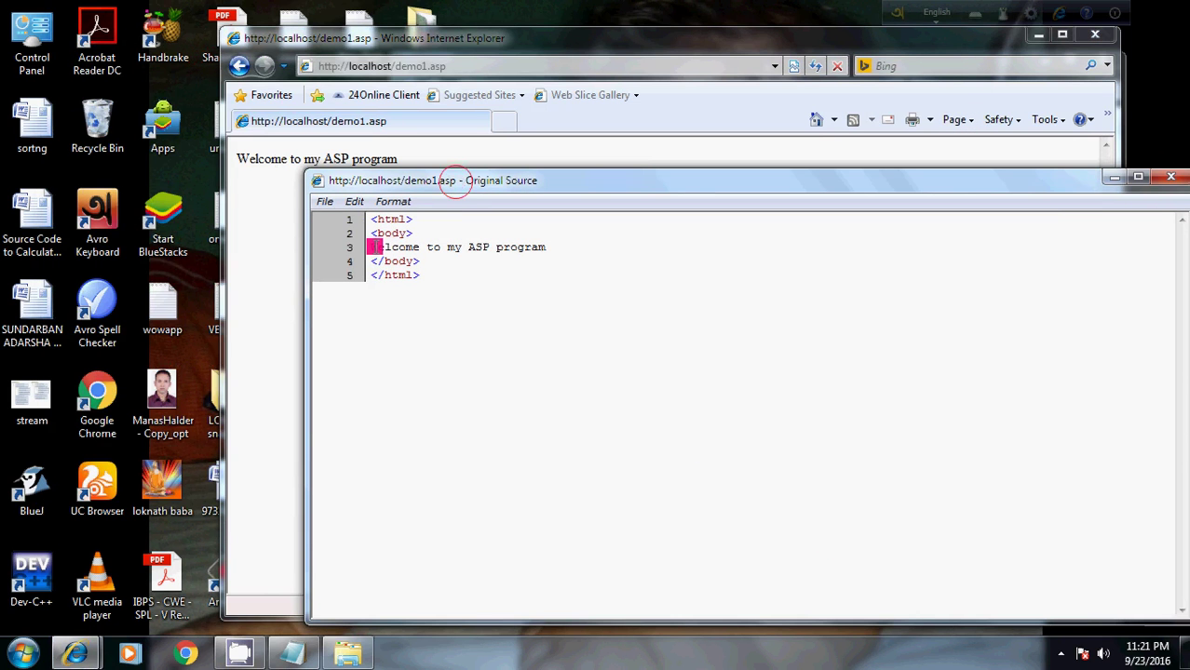
pyautogui.moveTo(369, 247); pyautogui.dragTo(546, 247)
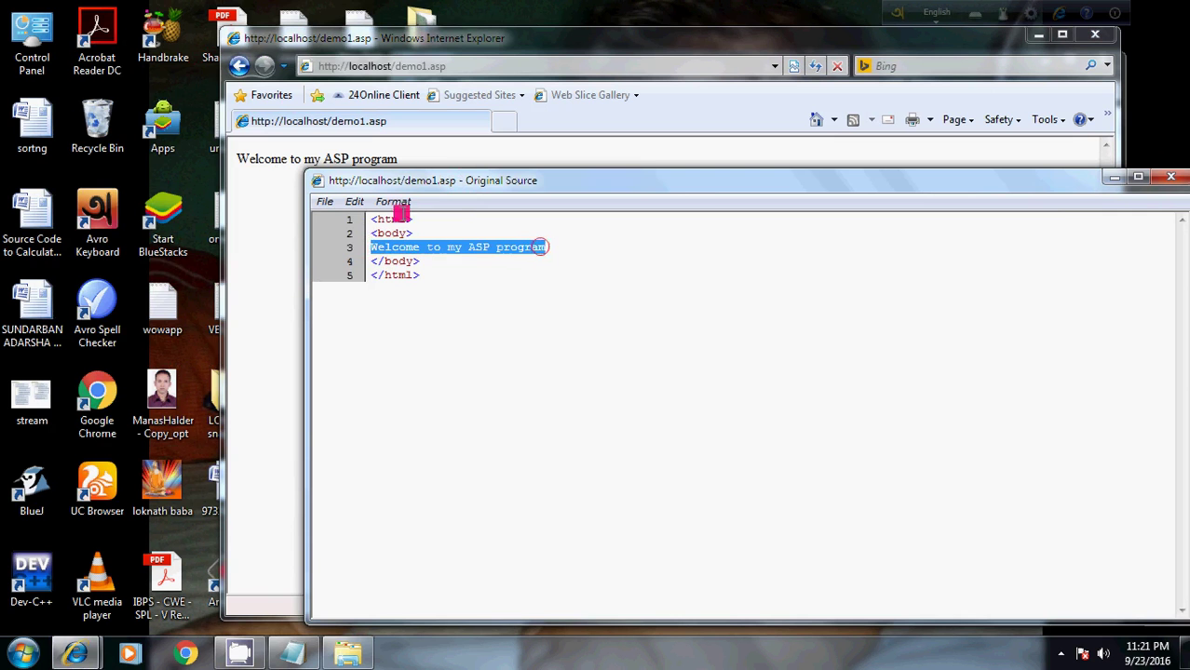
pyautogui.moveTo(368, 219); pyautogui.dragTo(429, 276)
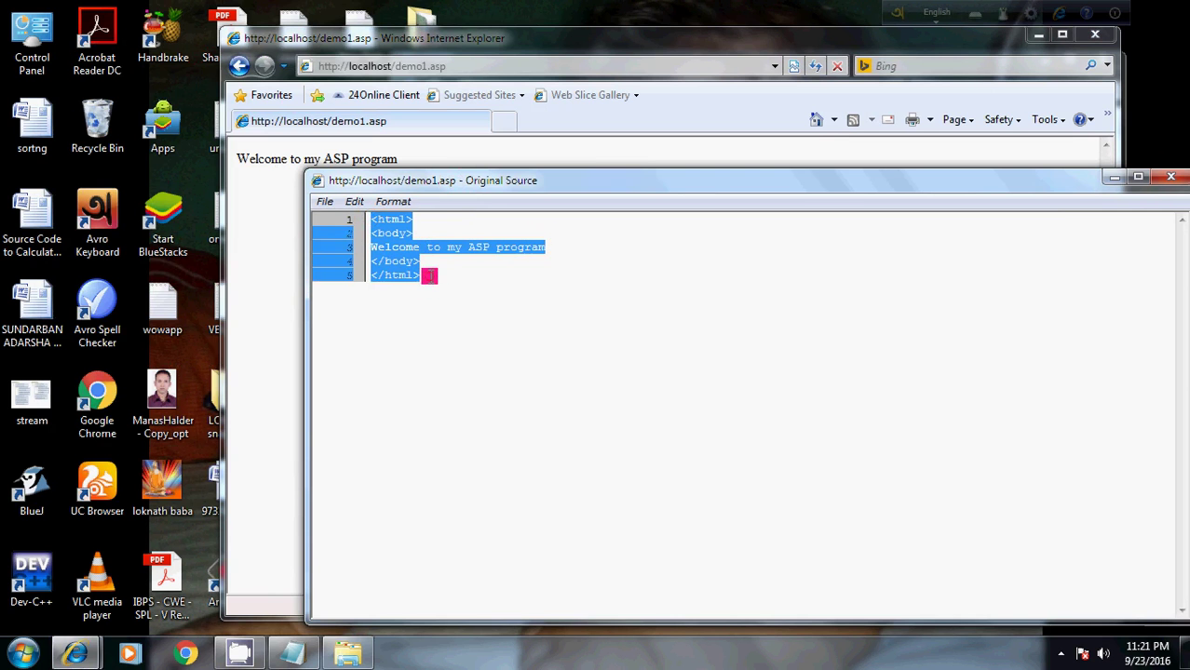
pyautogui.click(429, 276)
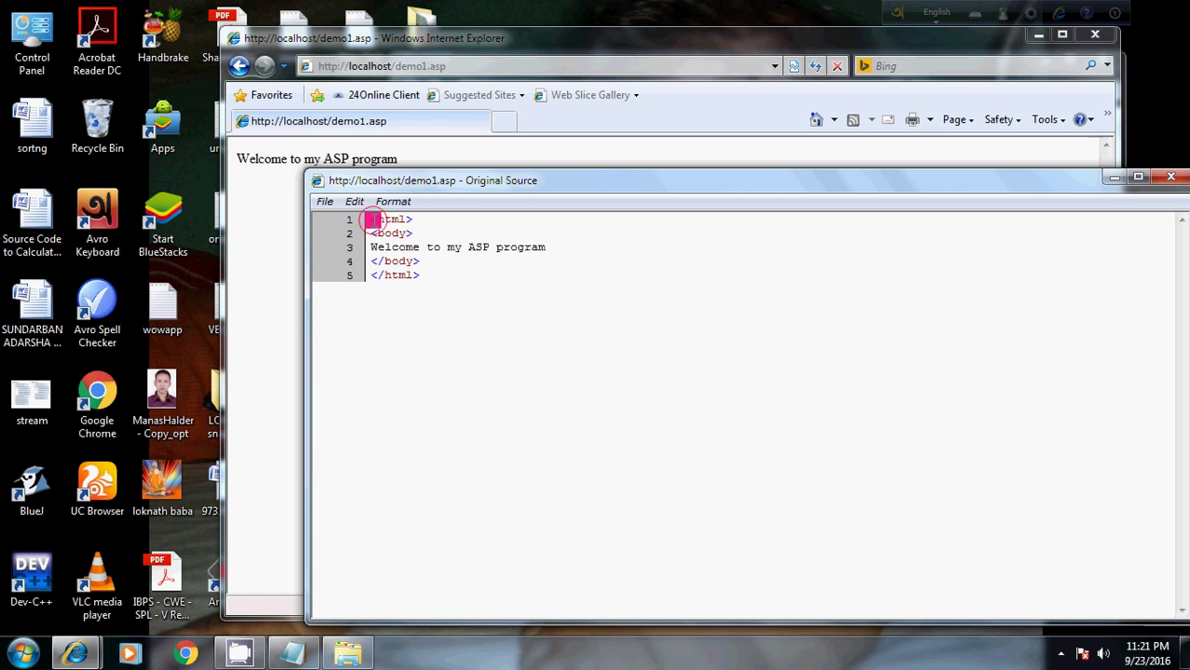
pyautogui.moveTo(372, 220); pyautogui.dragTo(430, 268)
pyautogui.click(435, 274)
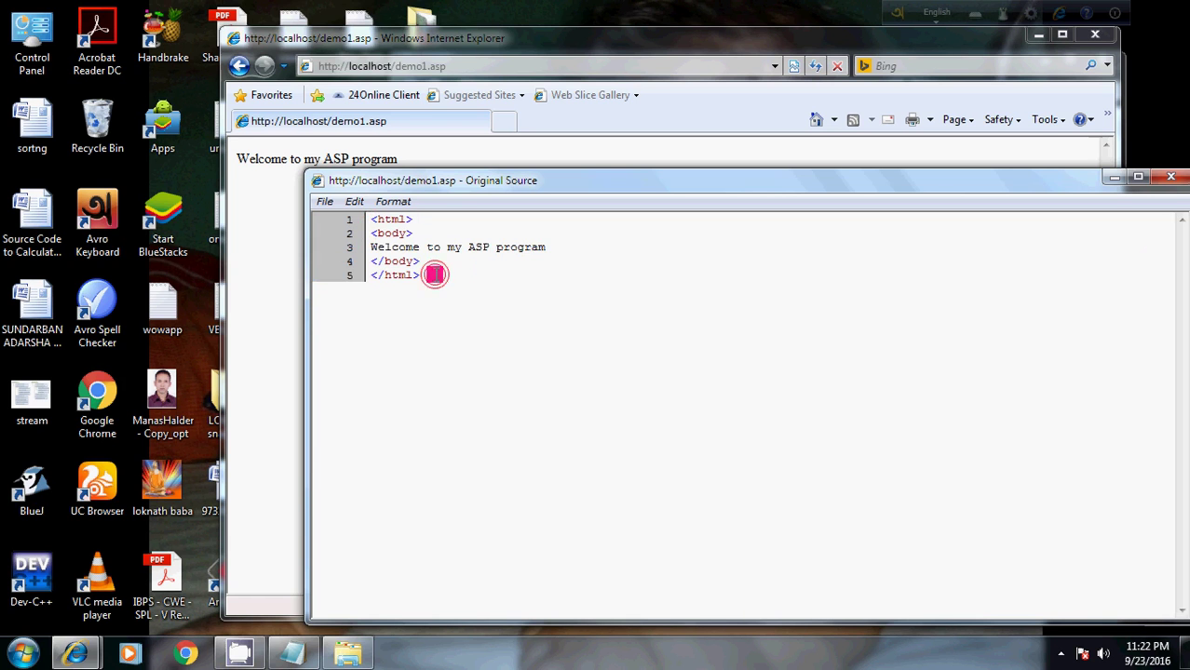
pyautogui.click(1170, 177)
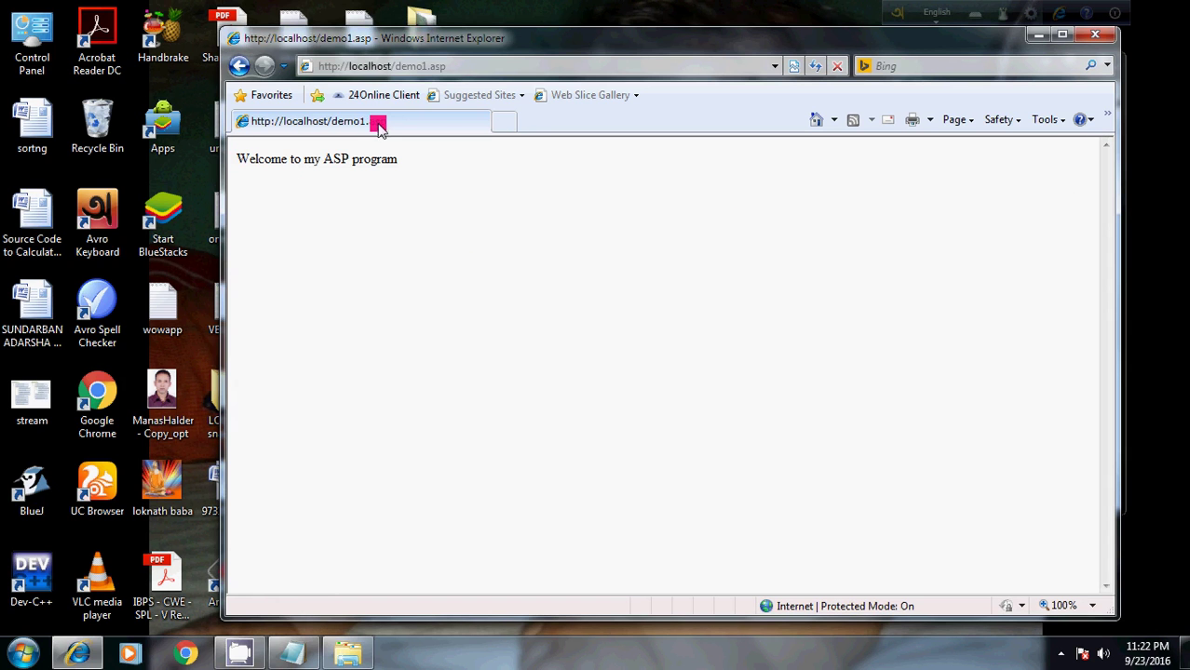
pyautogui.click(453, 67)
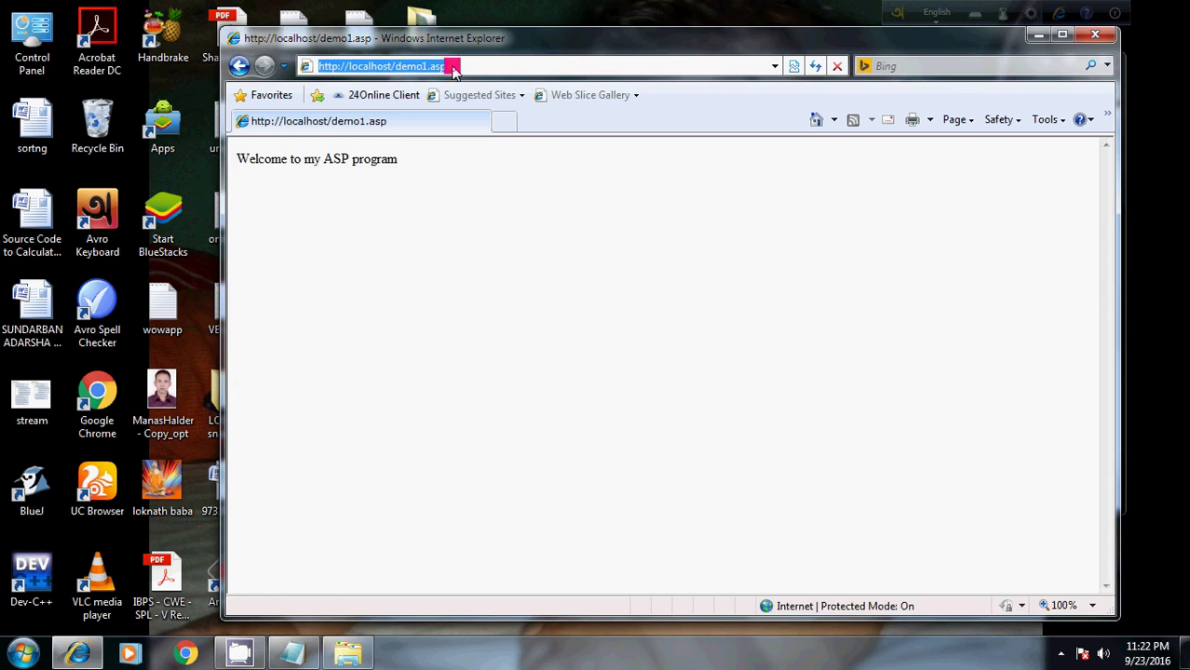
pyautogui.click(453, 67)
pyautogui.press('BackSpace')
pyautogui.press('BackSpace')
pyautogui.press('BackSpace')
pyautogui.press('BackSpace')
pyautogui.press('BackSpace')
pyautogui.press('BackSpace')
pyautogui.press('BackSpace')
pyautogui.press('BackSpace')
pyautogui.press('BackSpace')
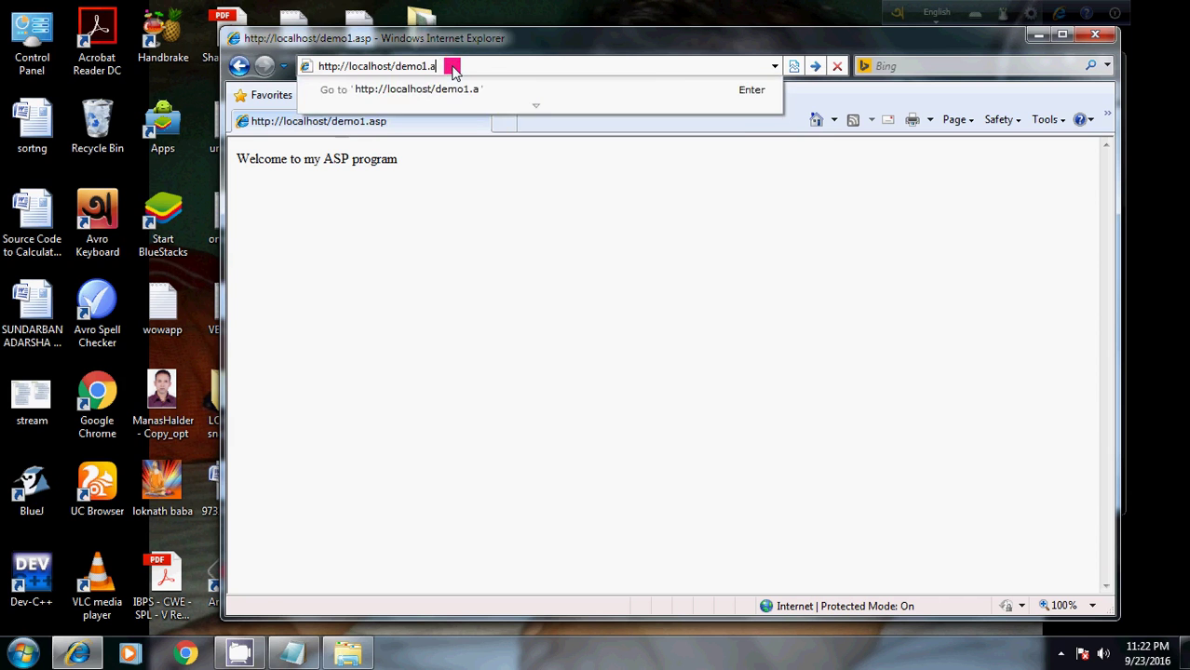
pyautogui.press('Return')
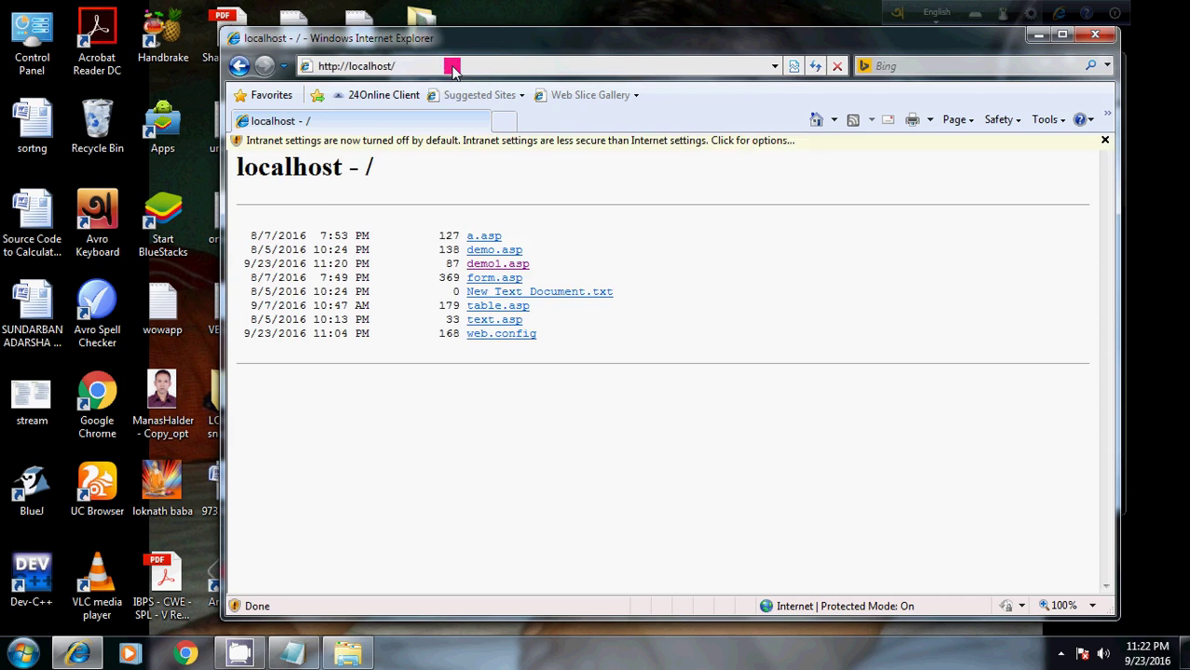
pyautogui.click(486, 327)
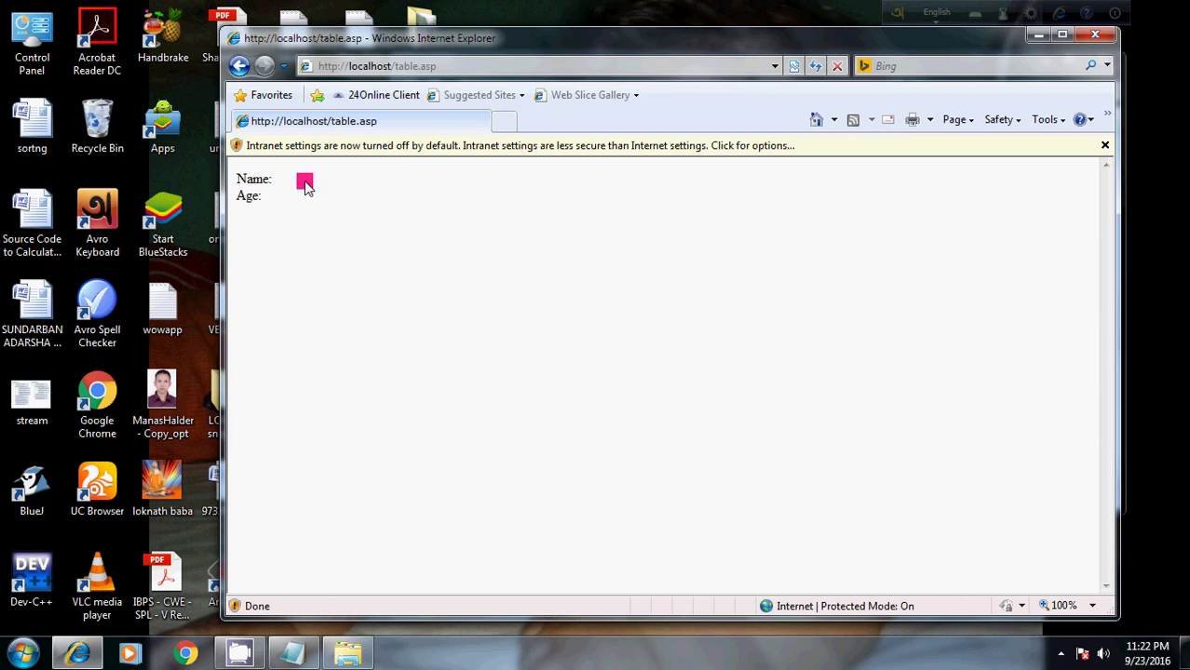
pyautogui.click(448, 69)
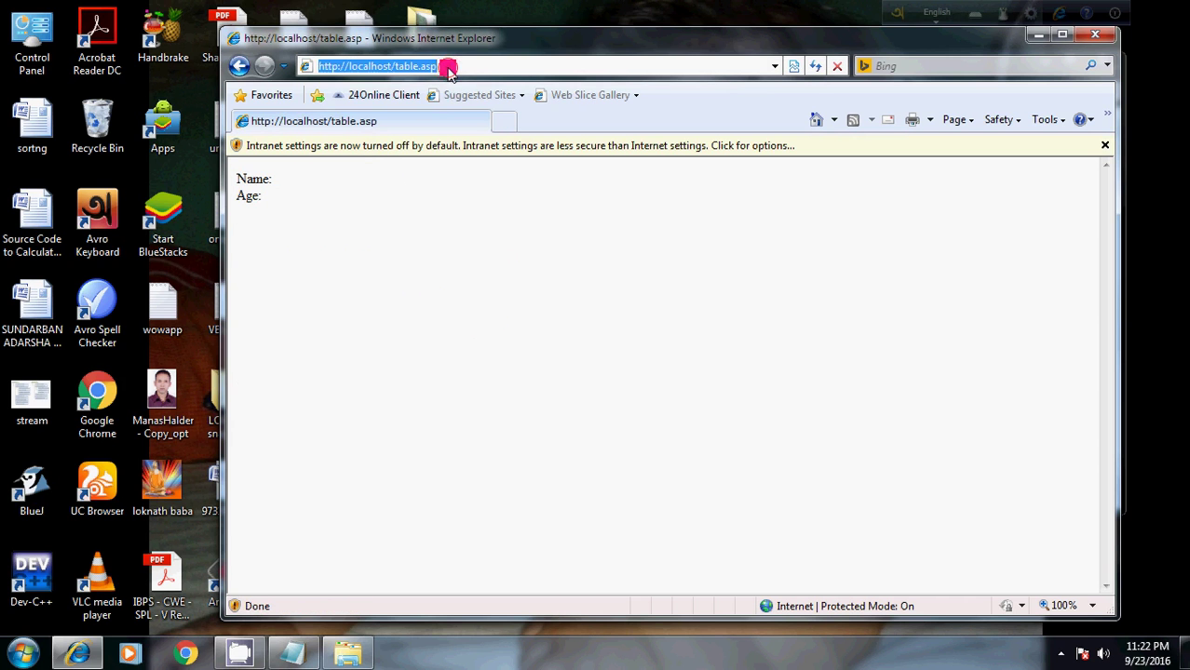
pyautogui.click(448, 68)
pyautogui.press('BackSpace')
pyautogui.press('BackSpace')
pyautogui.press('BackSpace')
pyautogui.press('BackSpace')
pyautogui.press('BackSpace')
pyautogui.press('BackSpace')
pyautogui.press('BackSpace')
pyautogui.press('BackSpace')
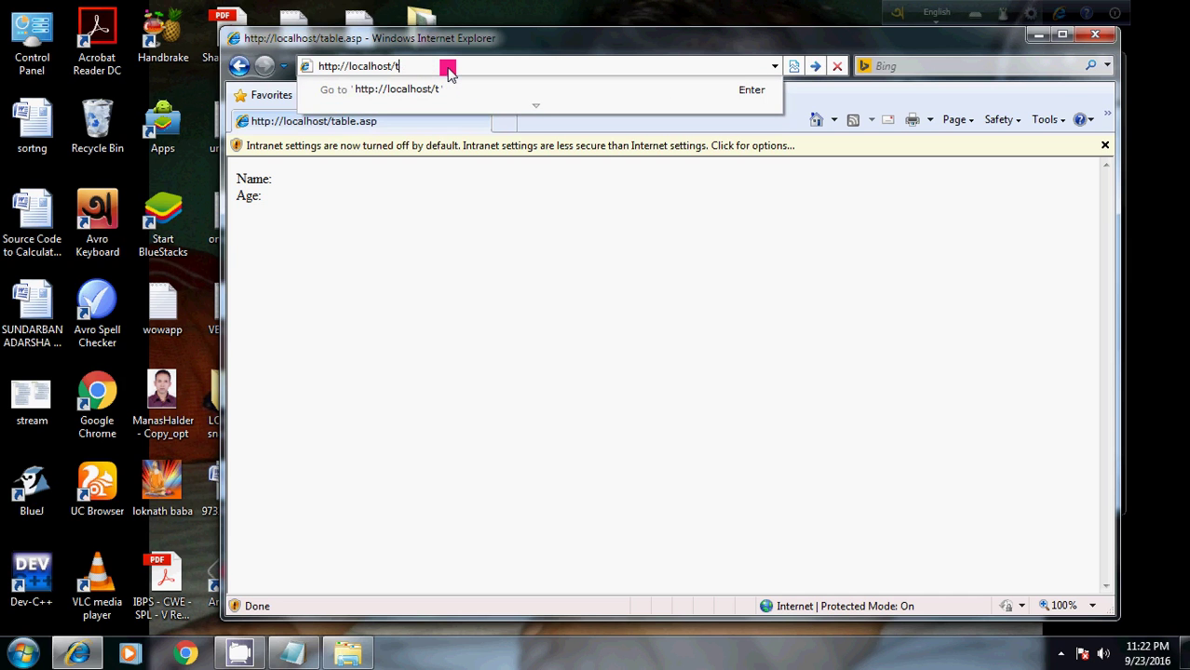
pyautogui.press('BackSpace')
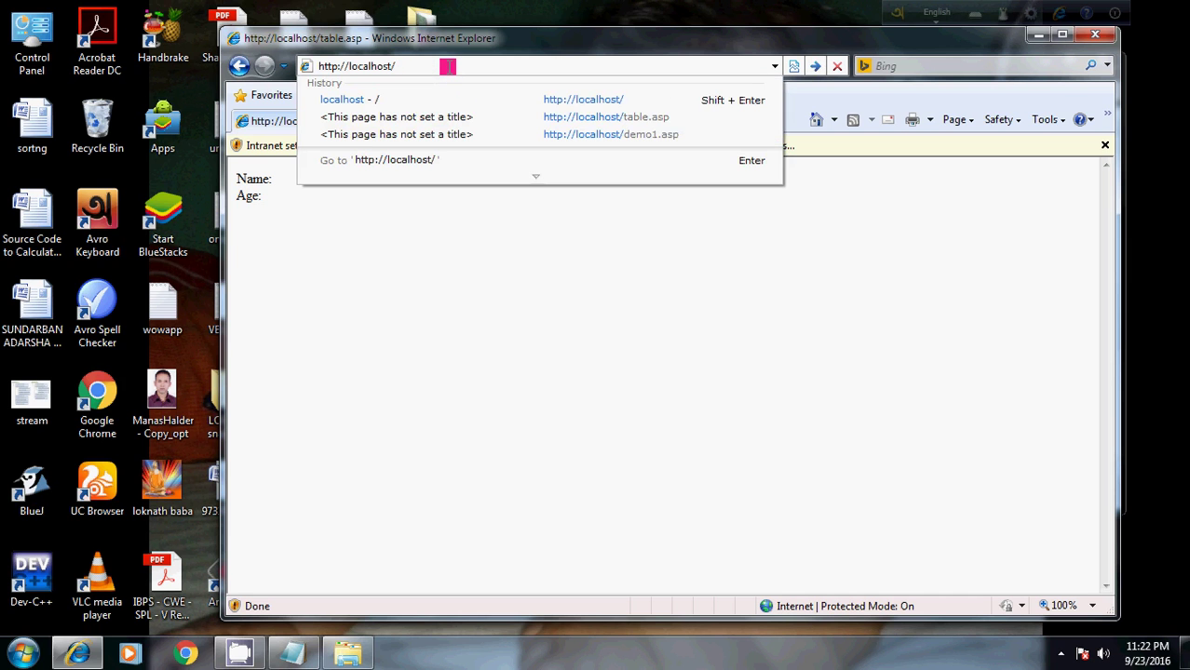
pyautogui.press('Return')
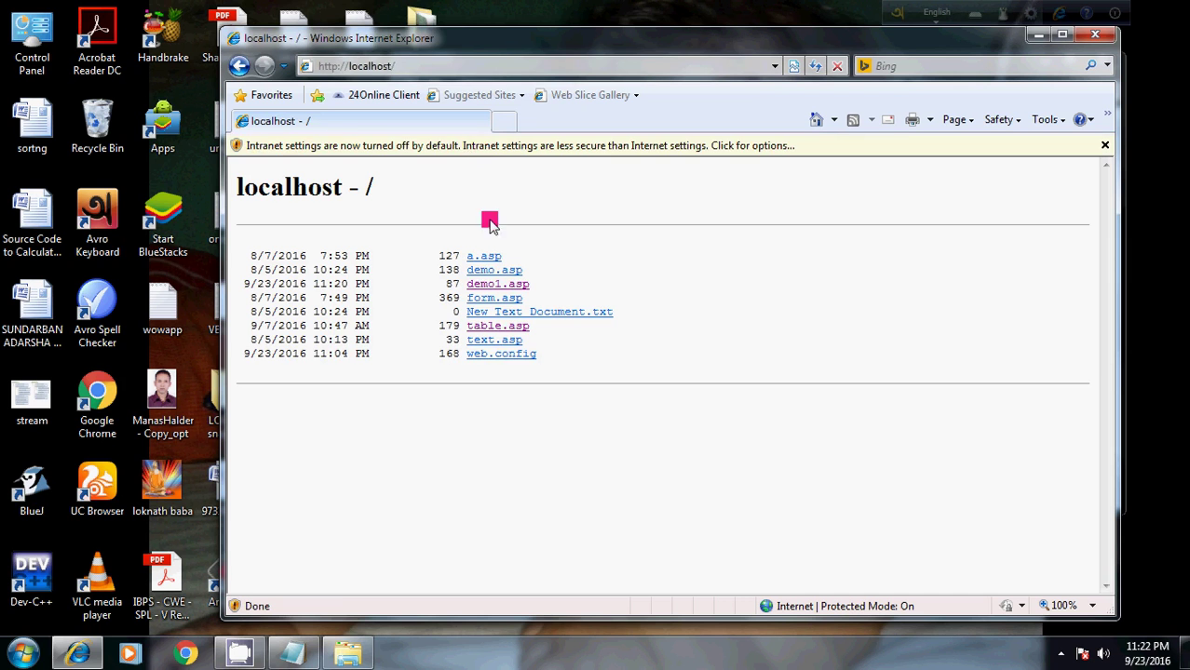
pyautogui.click(482, 260)
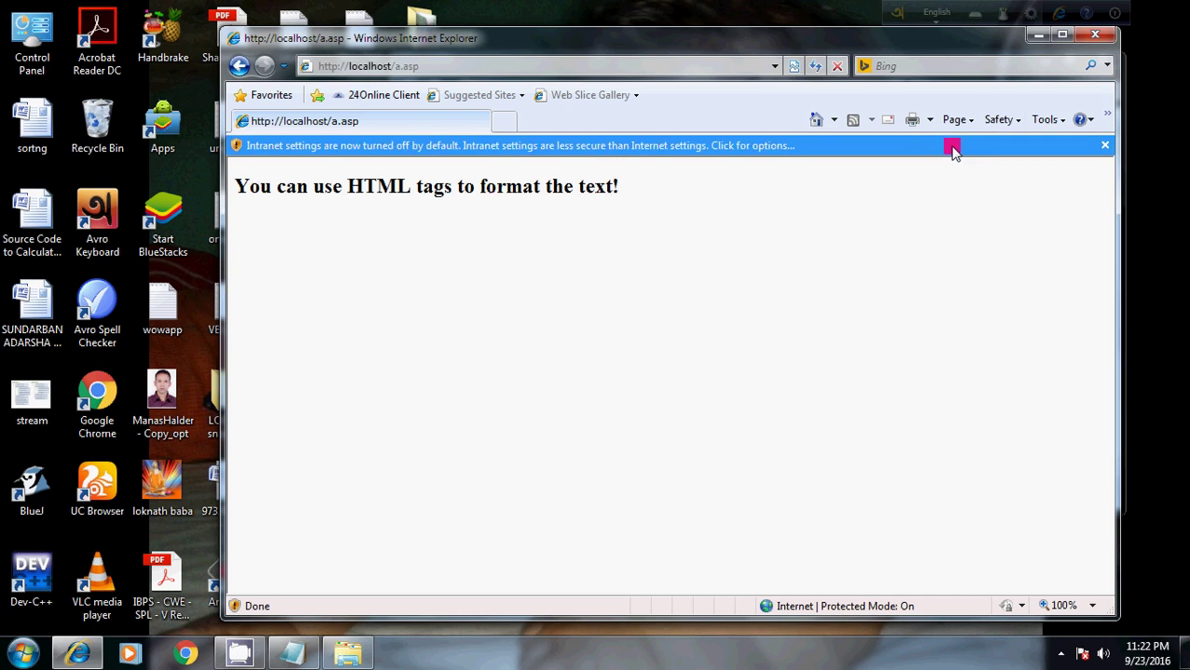
# View the page source of a.asp, examine its HTML, and close the source window
pyautogui.click(969, 123)
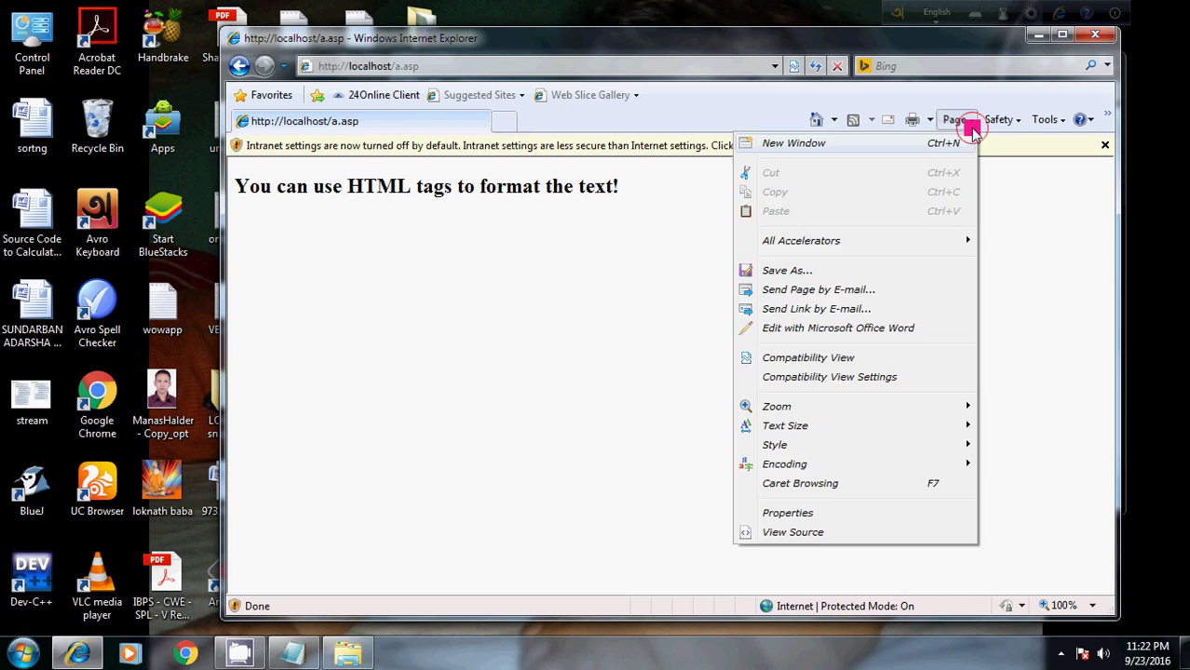
pyautogui.click(801, 532)
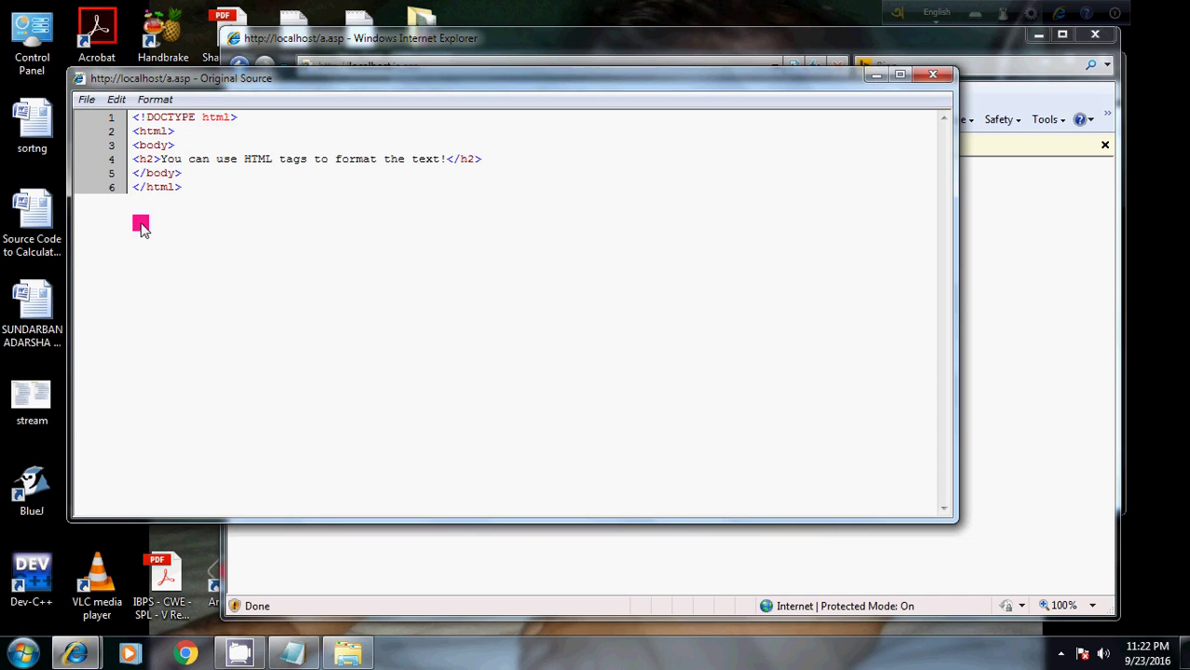
pyautogui.click(933, 76)
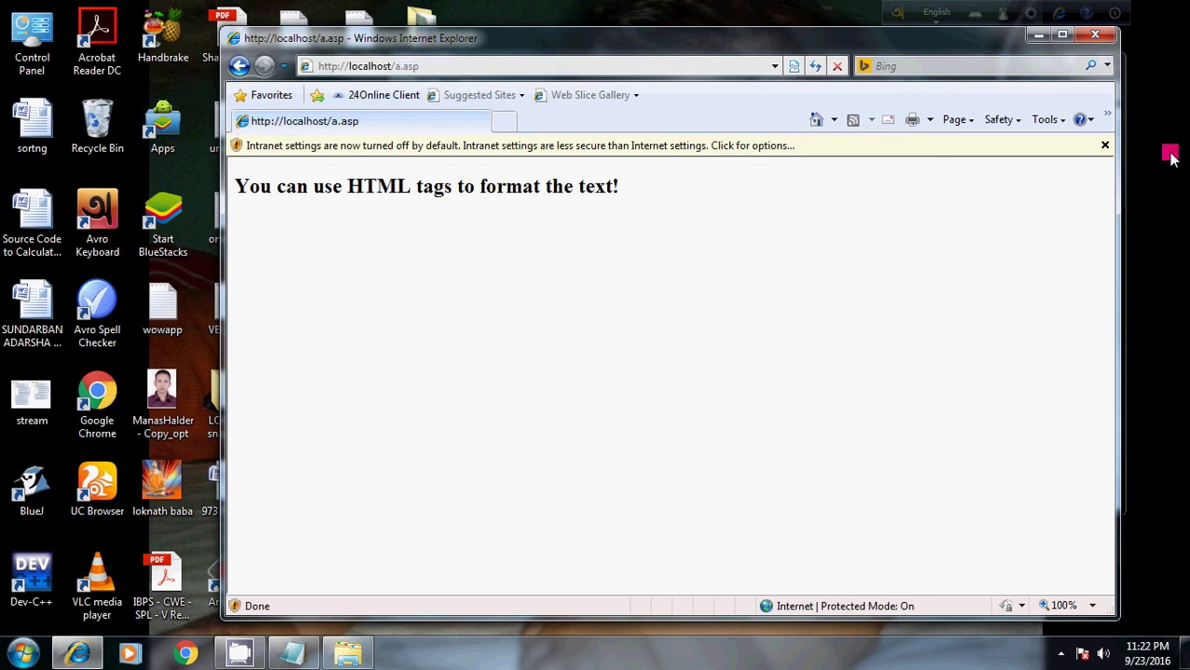
# Dismiss the intranet settings notice and close both the browser and the wwwroot folder window
pyautogui.click(1105, 145)
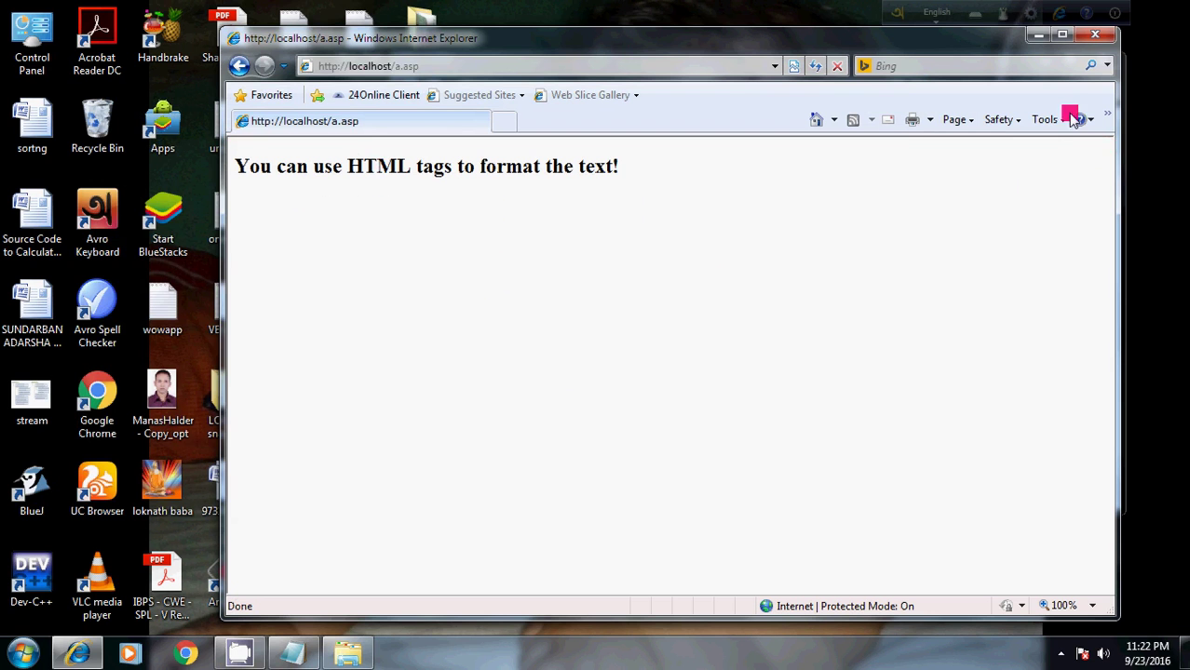
pyautogui.click(1091, 39)
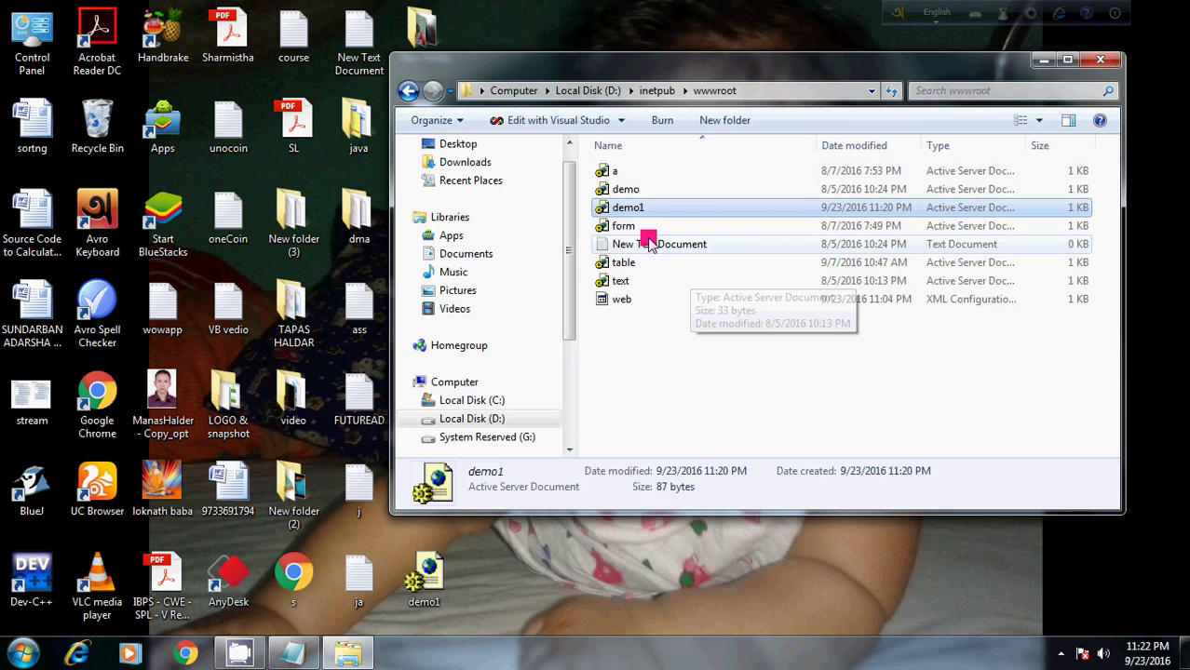
pyautogui.click(1103, 64)
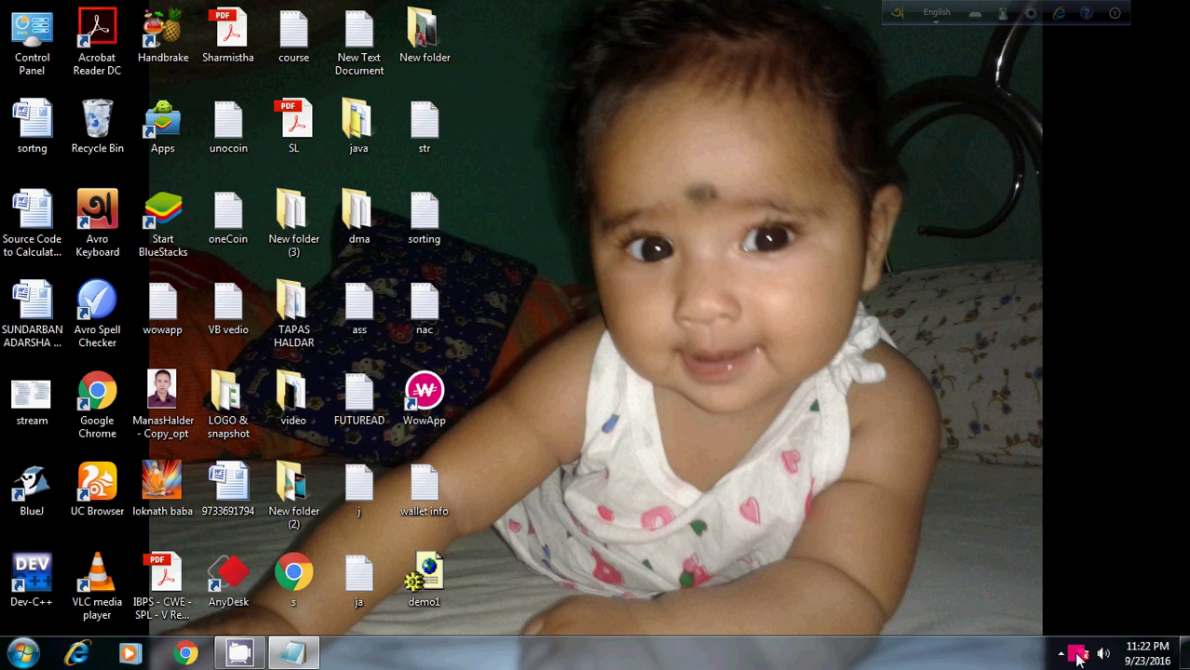
# Switch to Google Chrome, open the PMPL bookmark, and log out of the broadband account
pyautogui.moveTo(282, 659)
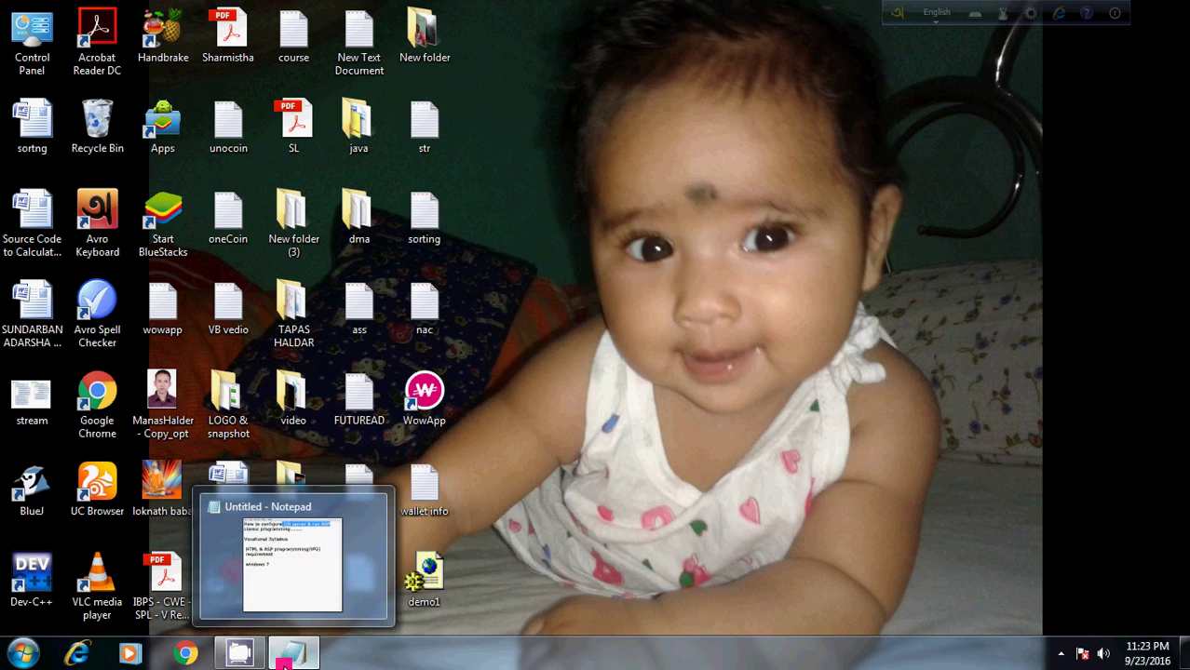
pyautogui.click(179, 657)
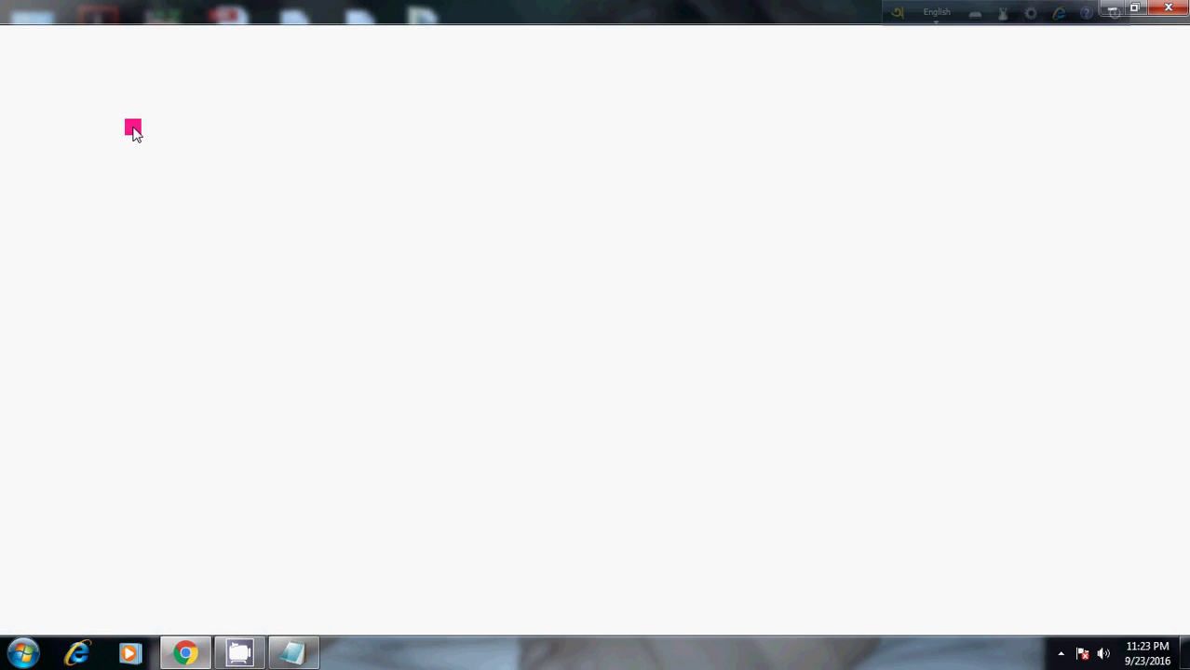
pyautogui.click(30, 61)
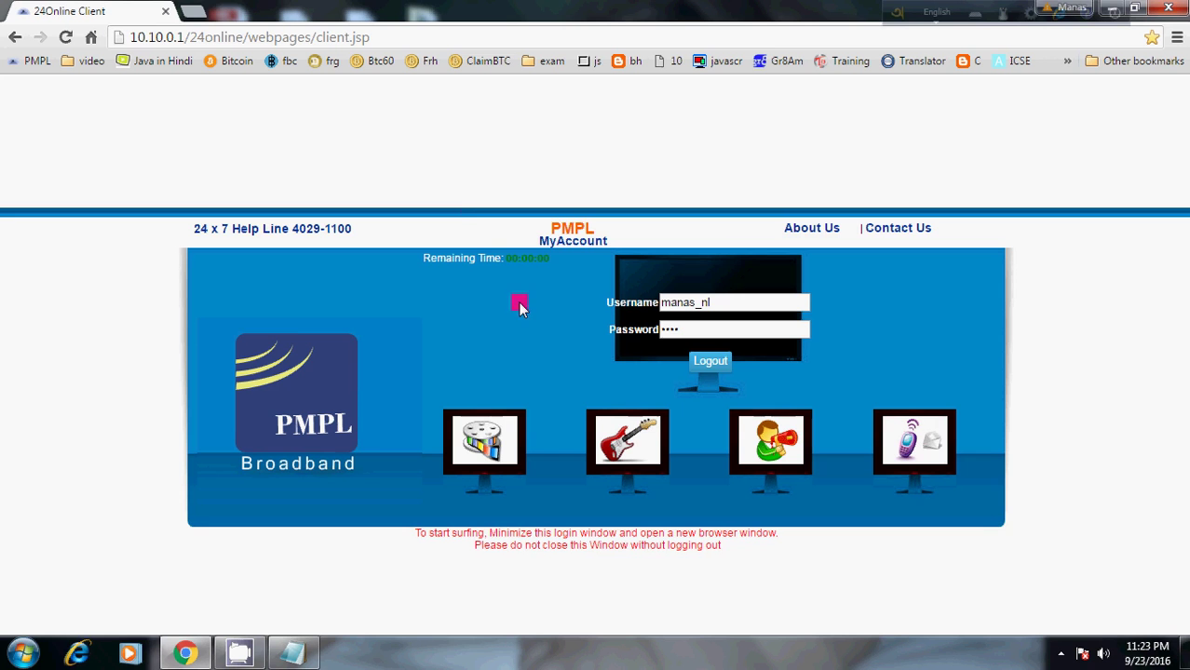
pyautogui.click(703, 358)
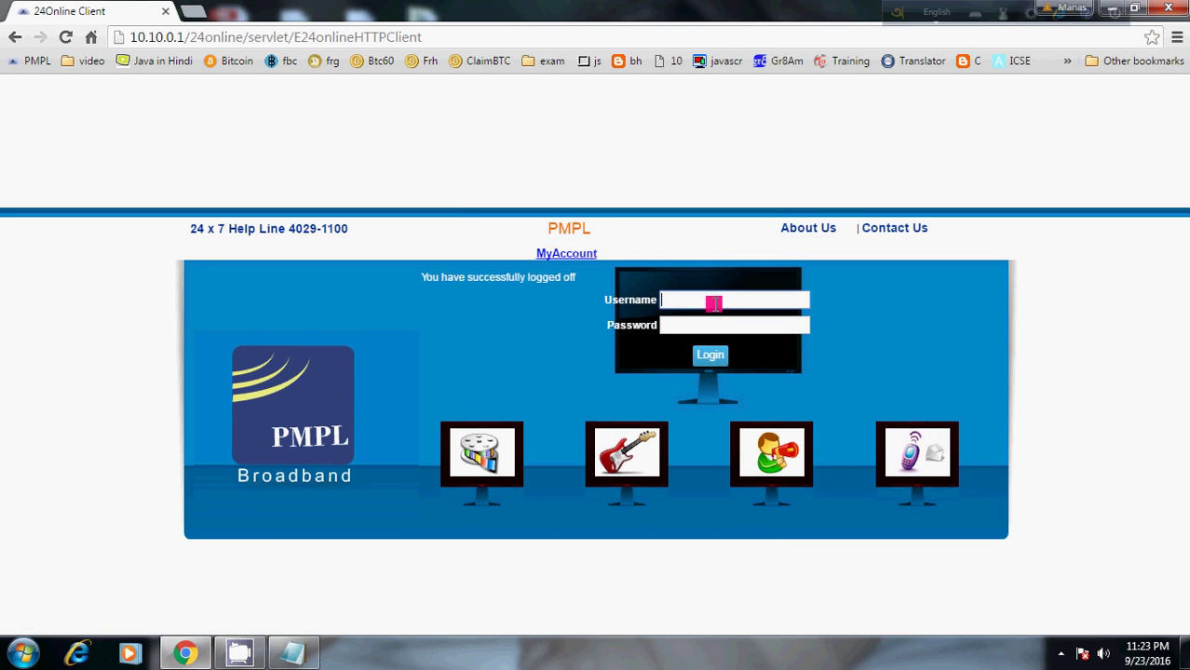
# Log back in to the PMPL broadband account with the saved username and the account password
pyautogui.click(713, 303)
pyautogui.write('manas')
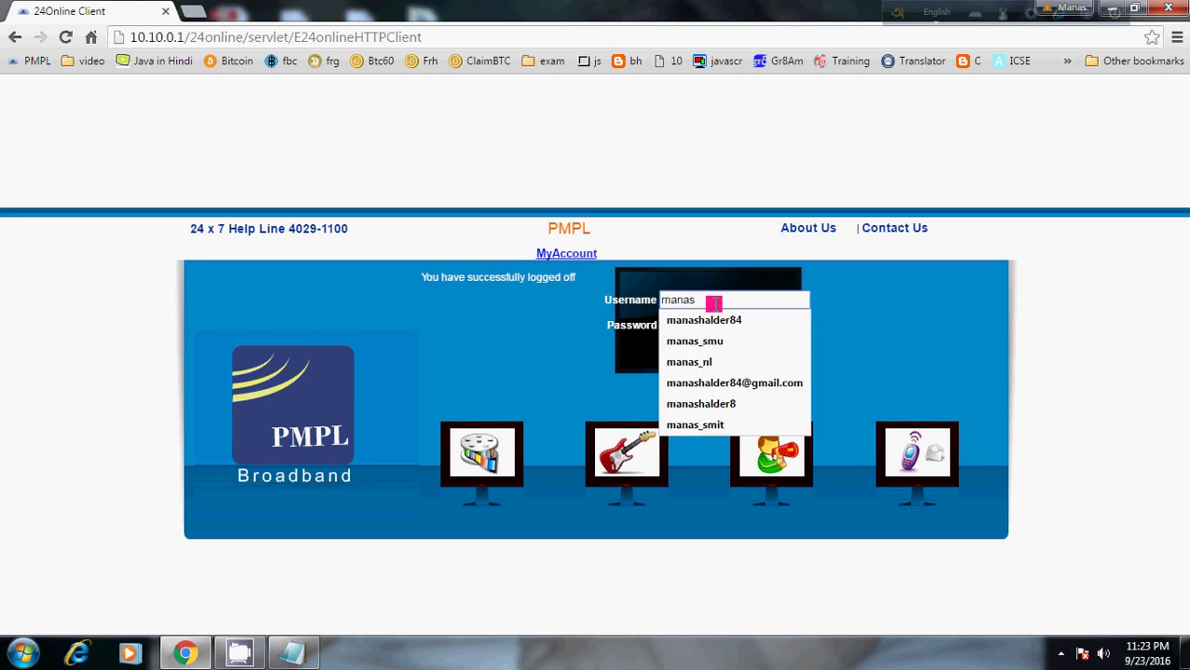
pyautogui.press('Down')
pyautogui.press('Down')
pyautogui.press('Down')
pyautogui.press('Return')
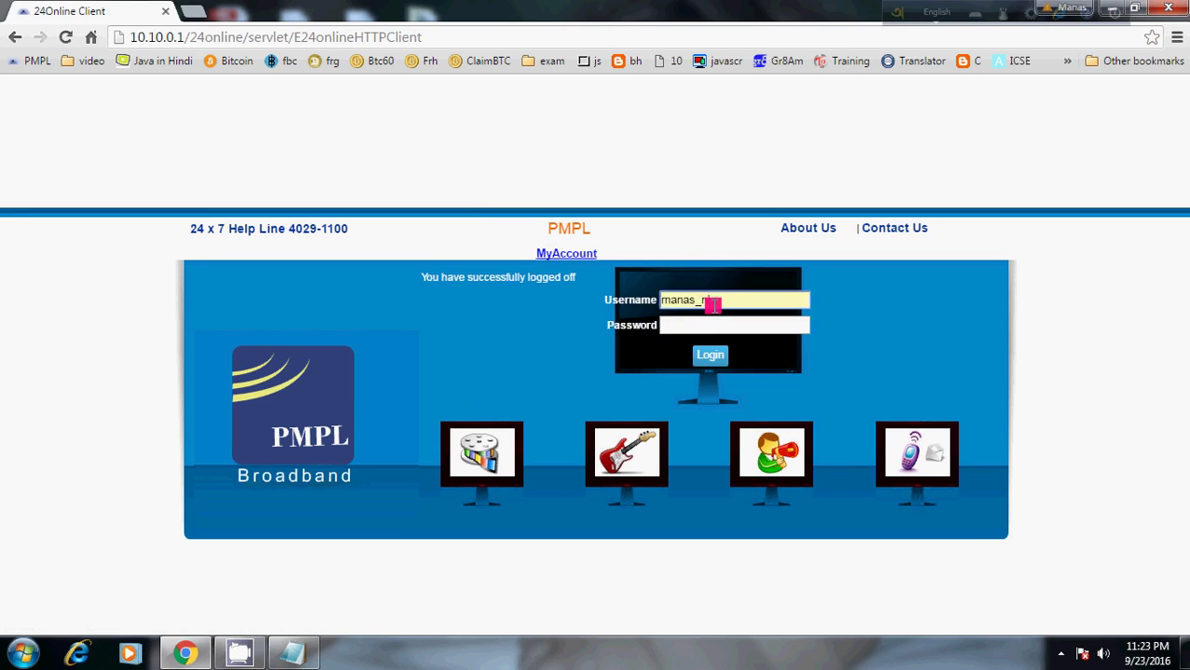
pyautogui.click(705, 328)
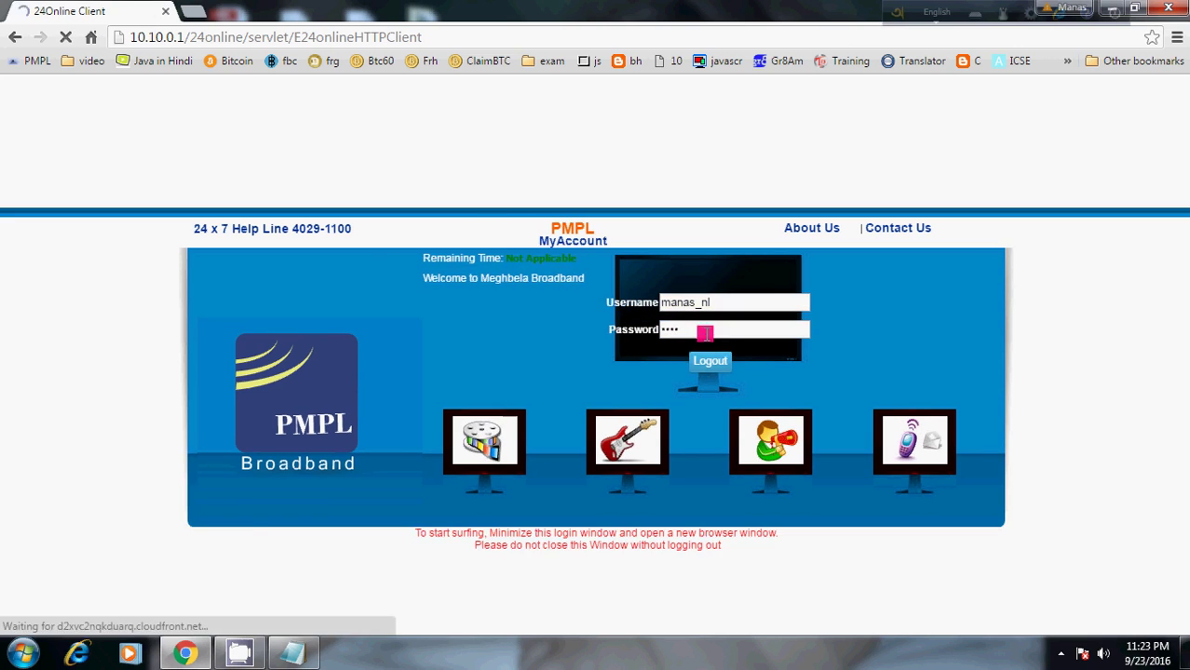
# Load youtube.com/?gl=IN in a new tab and open the video "Hijacked: Flight 285 (full movie)"
pyautogui.click(189, 14)
pyautogui.write('youtube.com/?gl=IN')
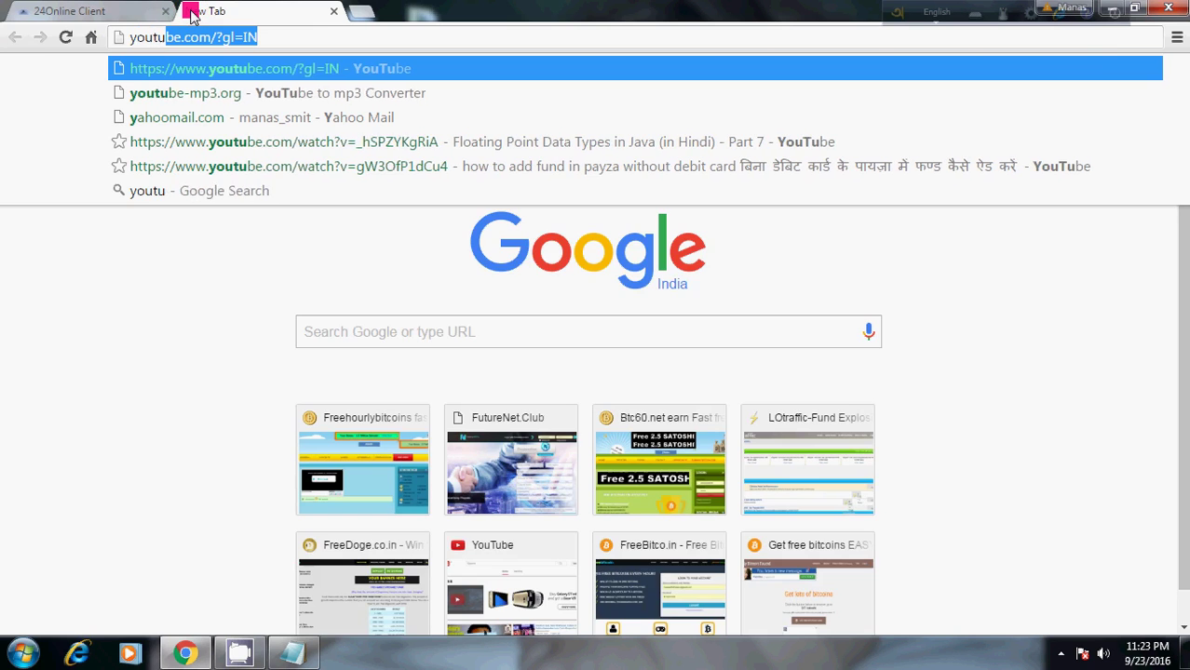
pyautogui.press('Return')
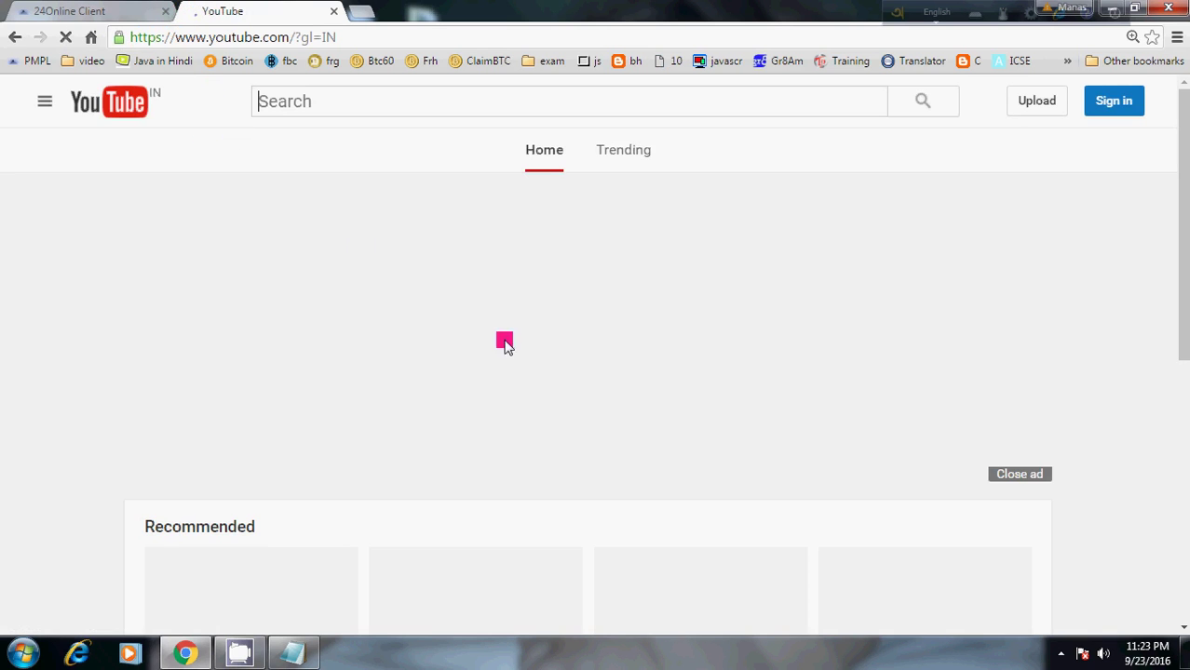
pyautogui.click(261, 305)
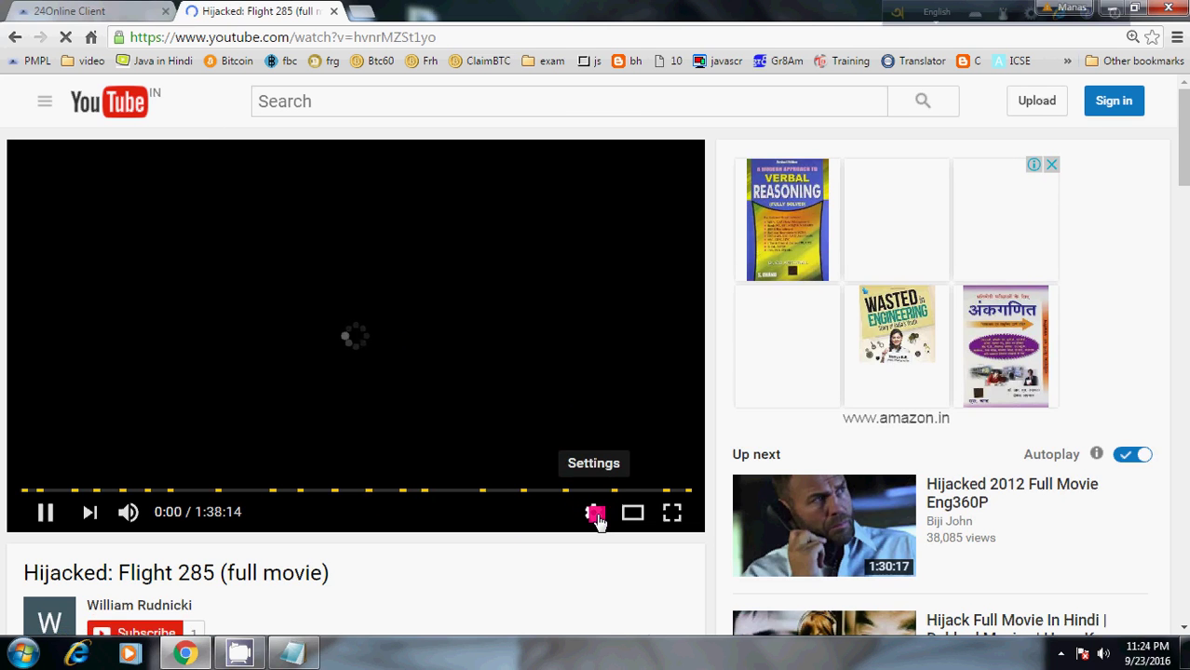
# Set the video's playback quality to 240p
pyautogui.click(596, 515)
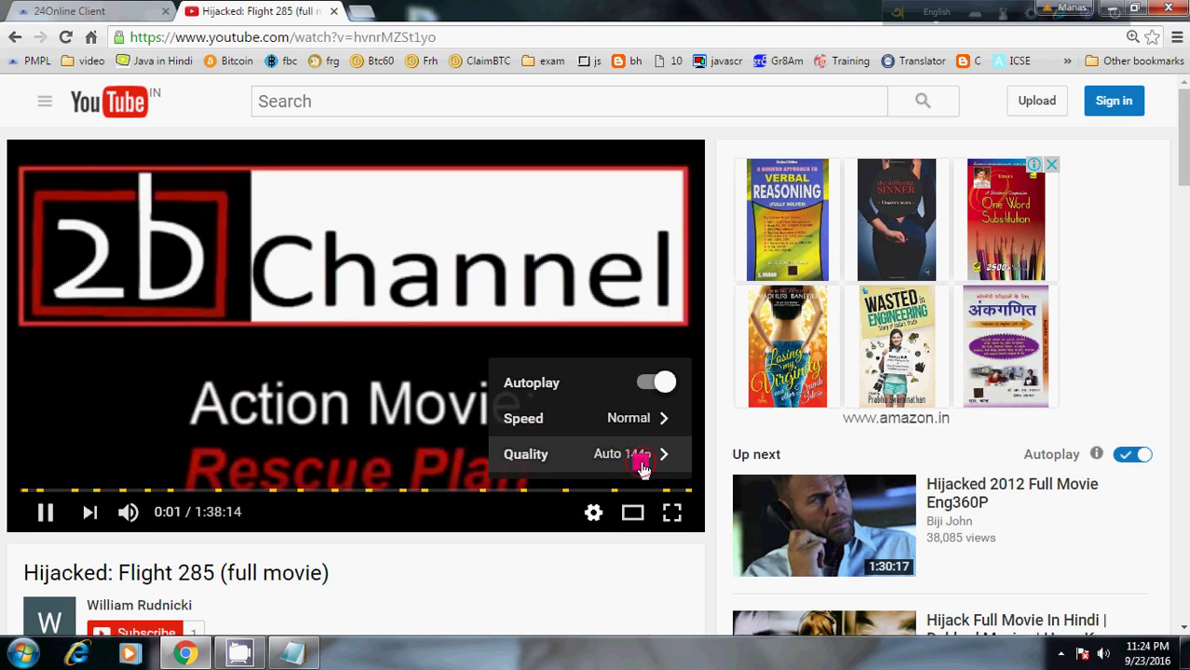
pyautogui.click(643, 469)
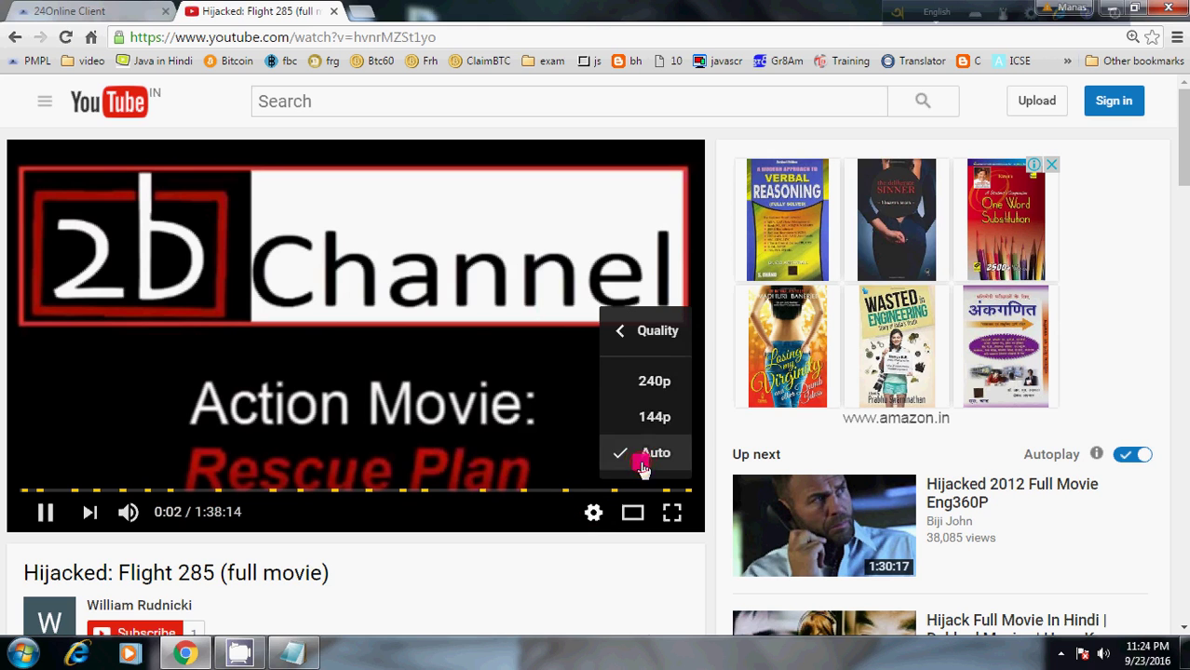
pyautogui.click(655, 389)
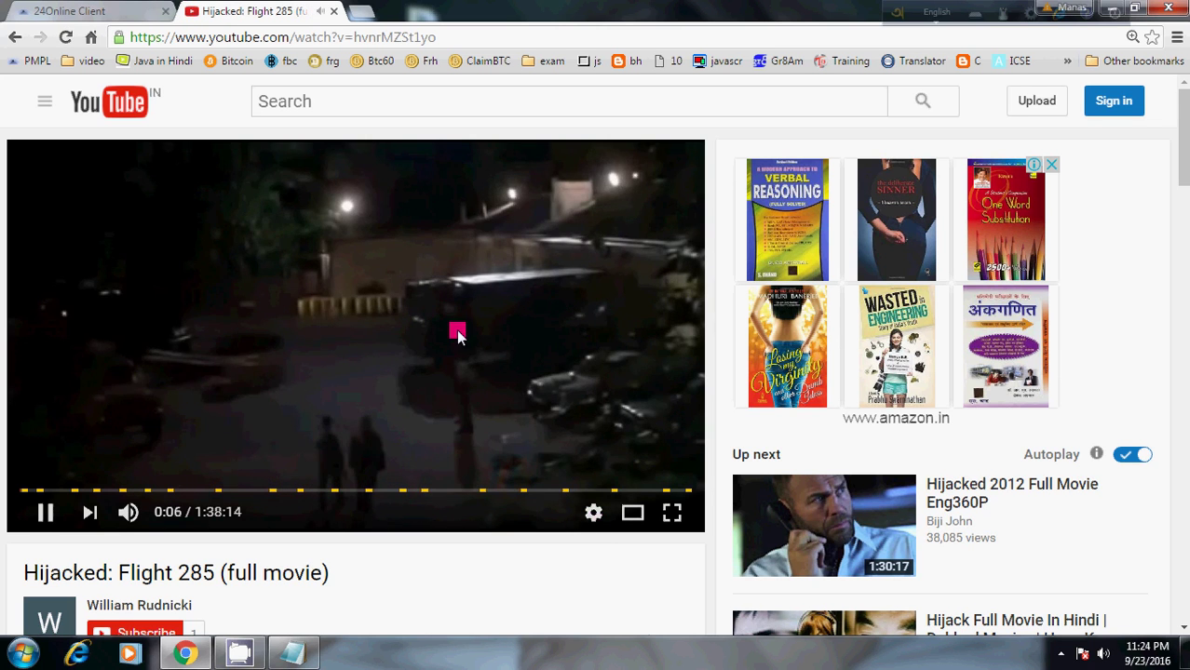
# Close the YouTube tab, move the floating keyboard toolbar clear of the window controls, and minimize the browser
pyautogui.scroll(-4, 452, 380)
pyautogui.scroll(3, 446, 382)
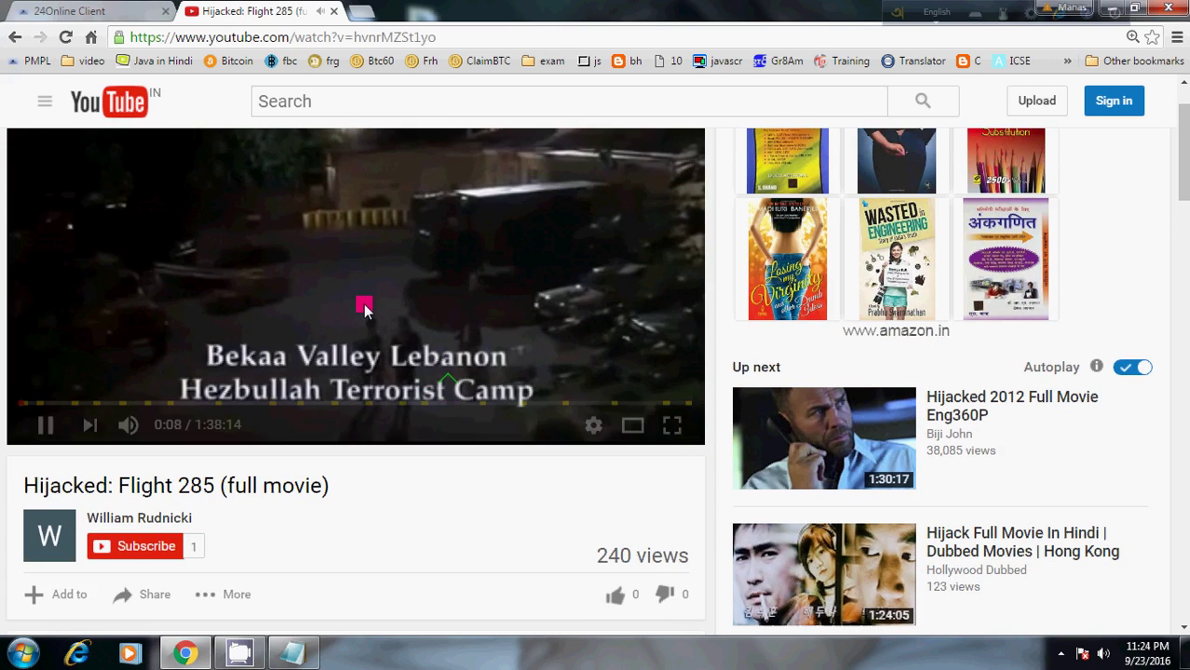
pyautogui.click(335, 17)
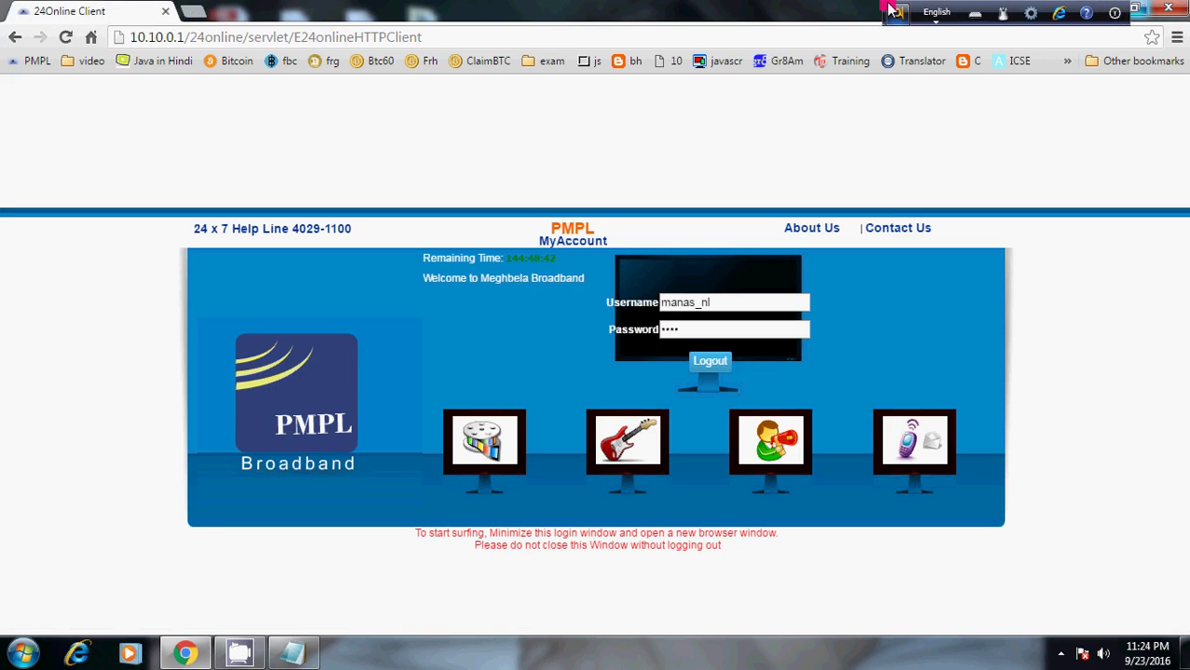
pyautogui.moveTo(892, 11); pyautogui.dragTo(771, 11)
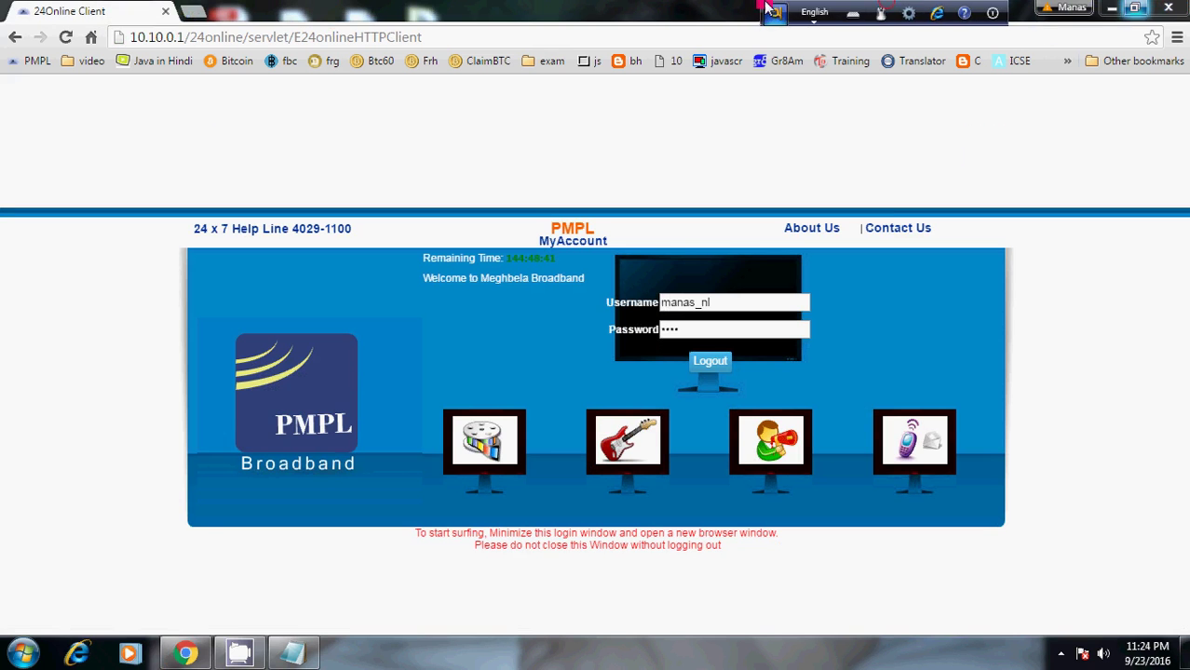
pyautogui.click(1109, 14)
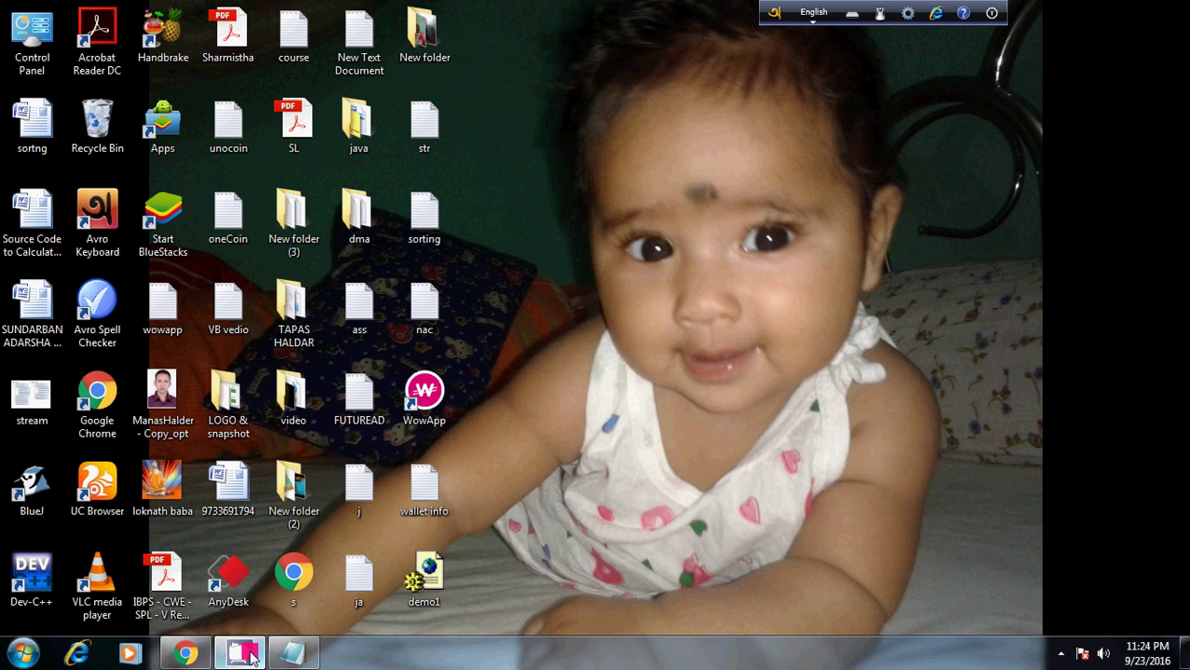
# Bring up the untitled Notepad notes about IIS and ASP and start closing them
pyautogui.moveTo(250, 655)
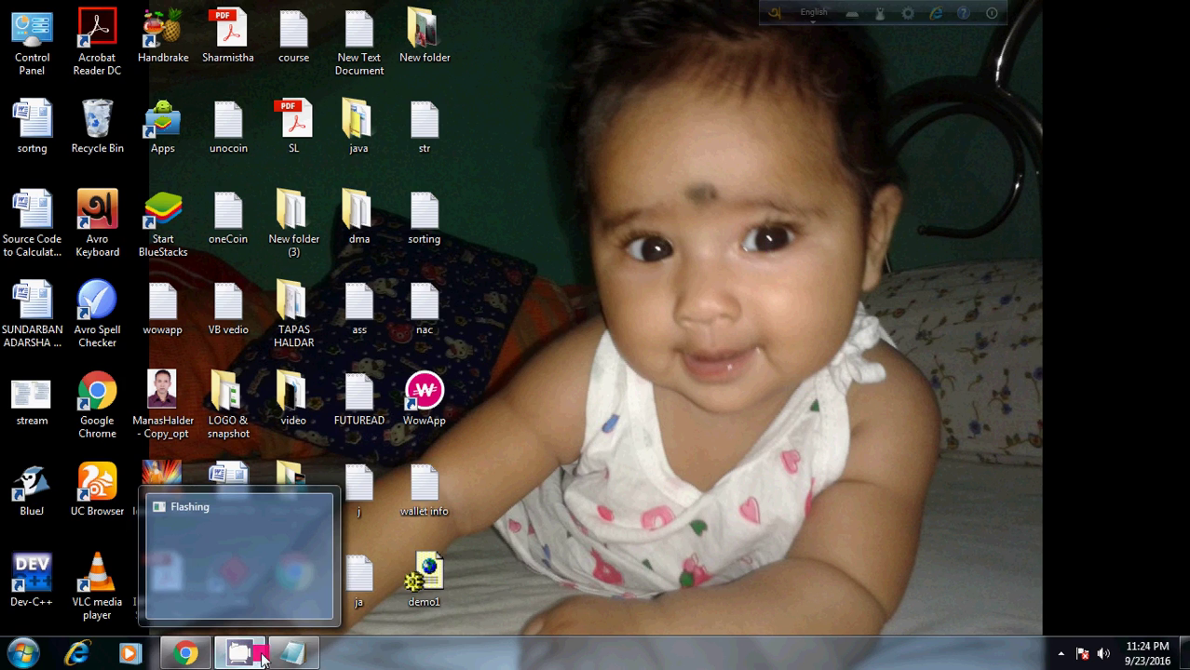
pyautogui.click(295, 653)
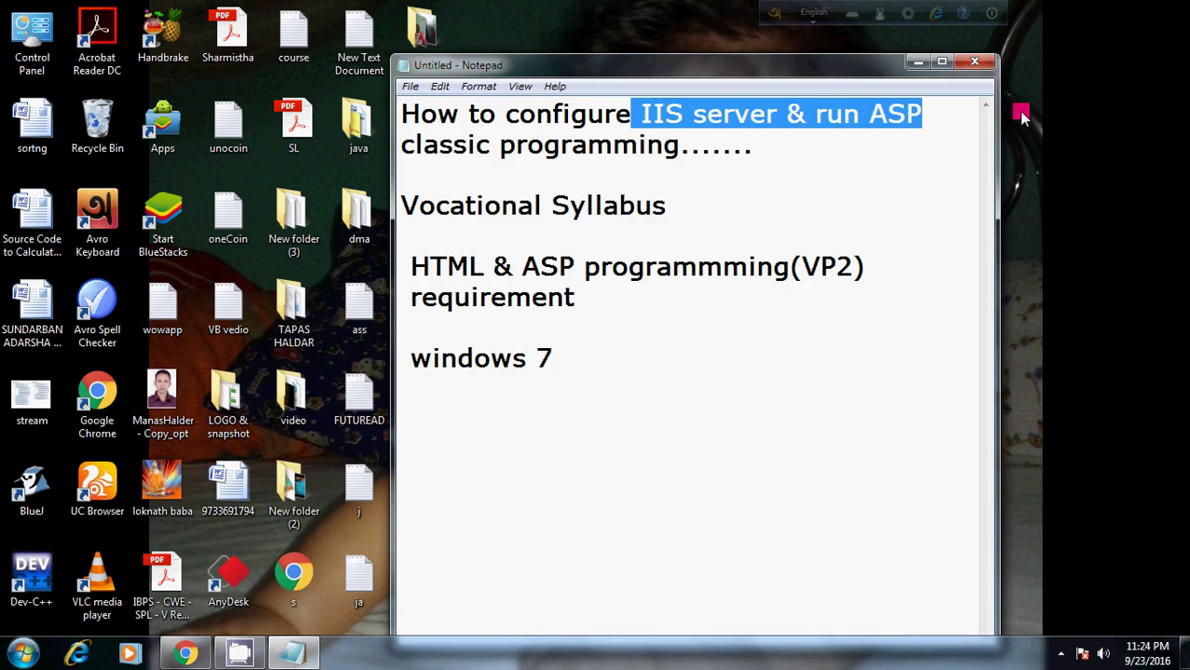
pyautogui.click(974, 61)
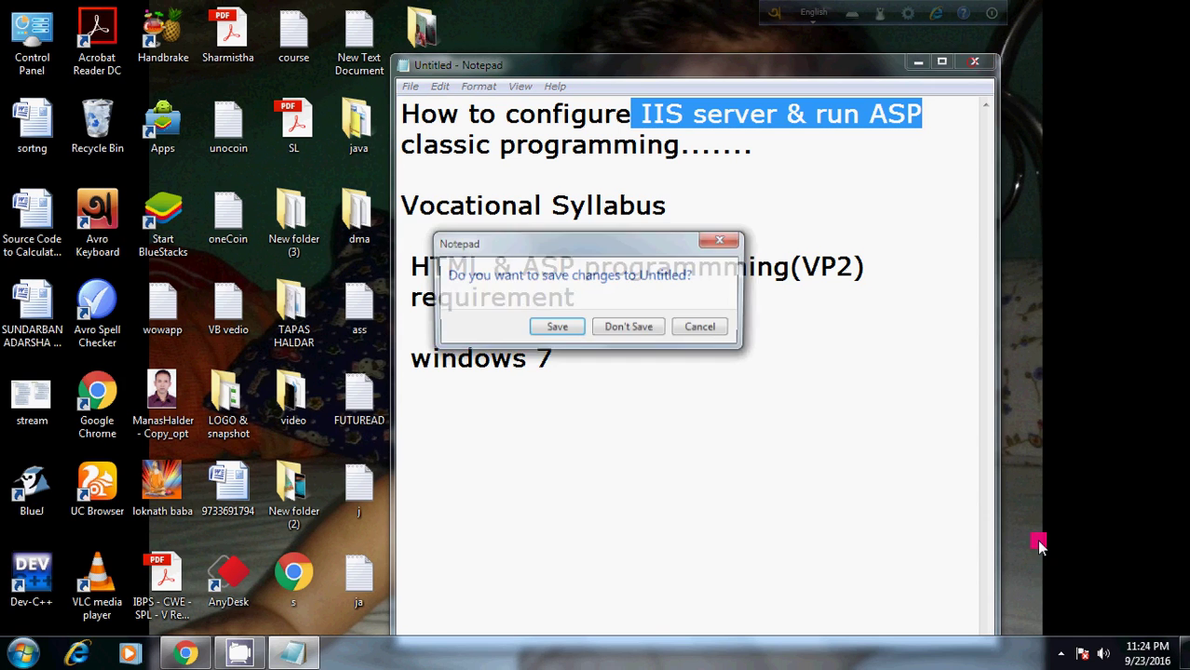
pyautogui.click(1061, 653)
pyautogui.rightClick(1031, 535)
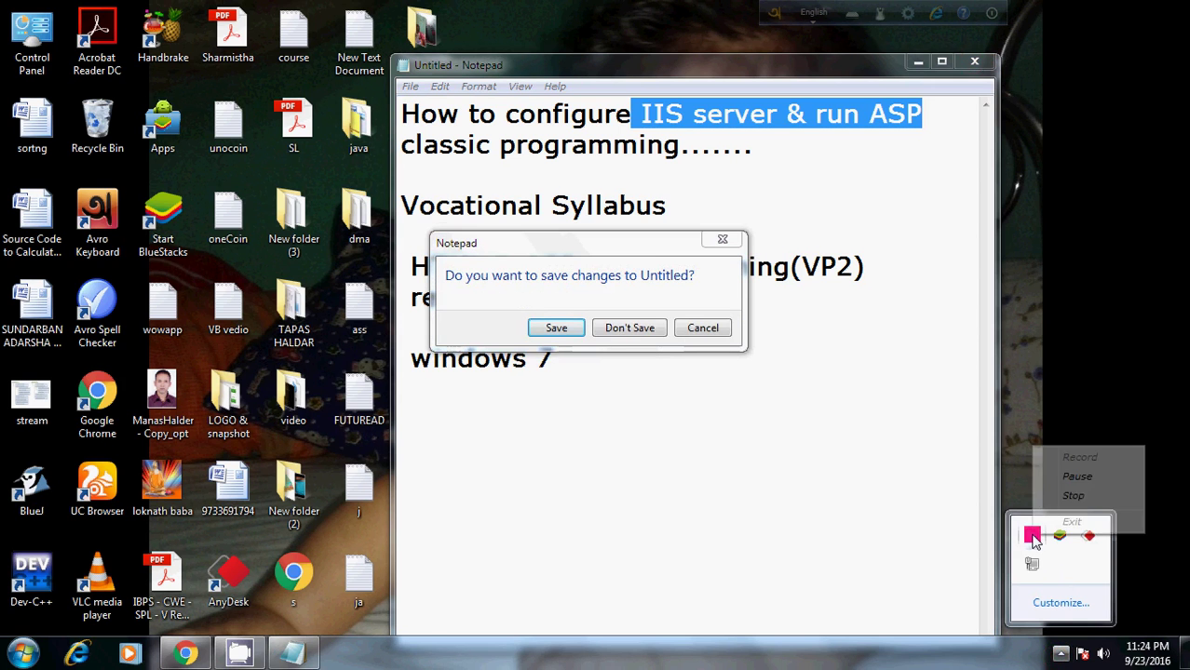